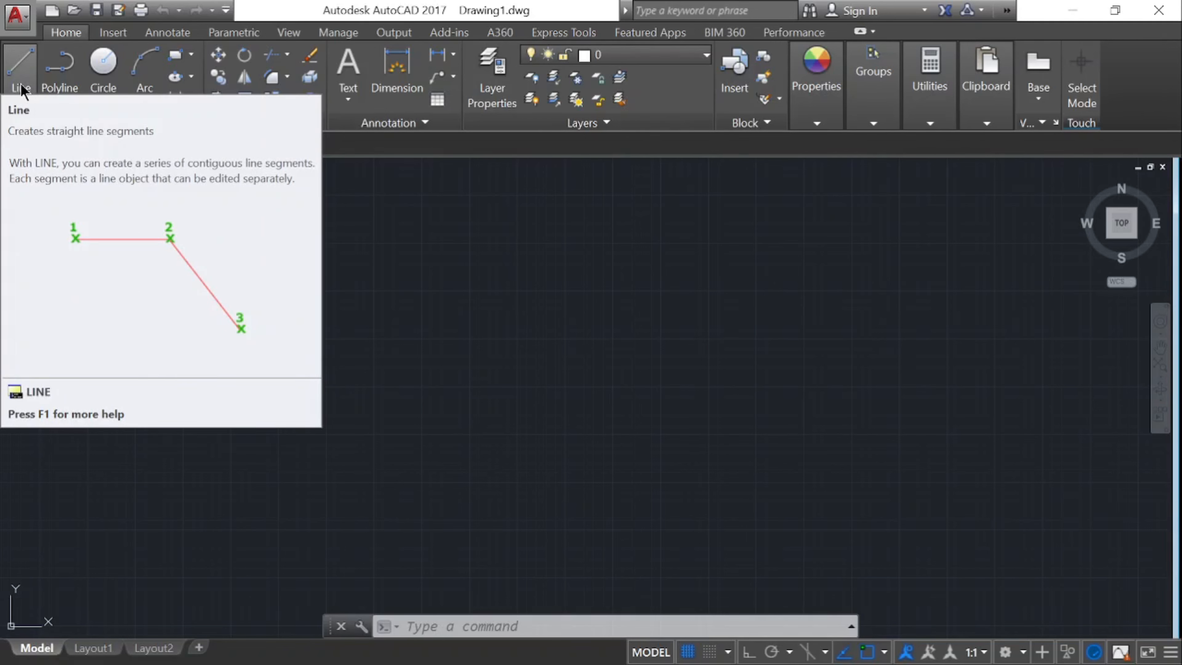
pyautogui.click(20, 89)
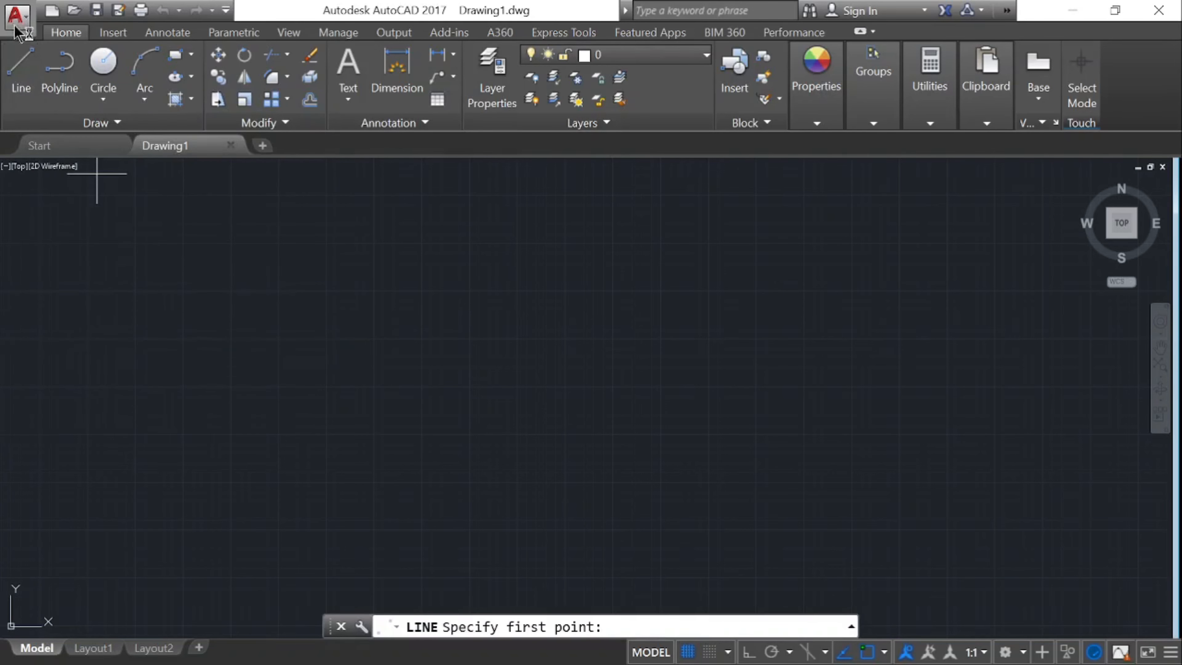
pyautogui.click(168, 304)
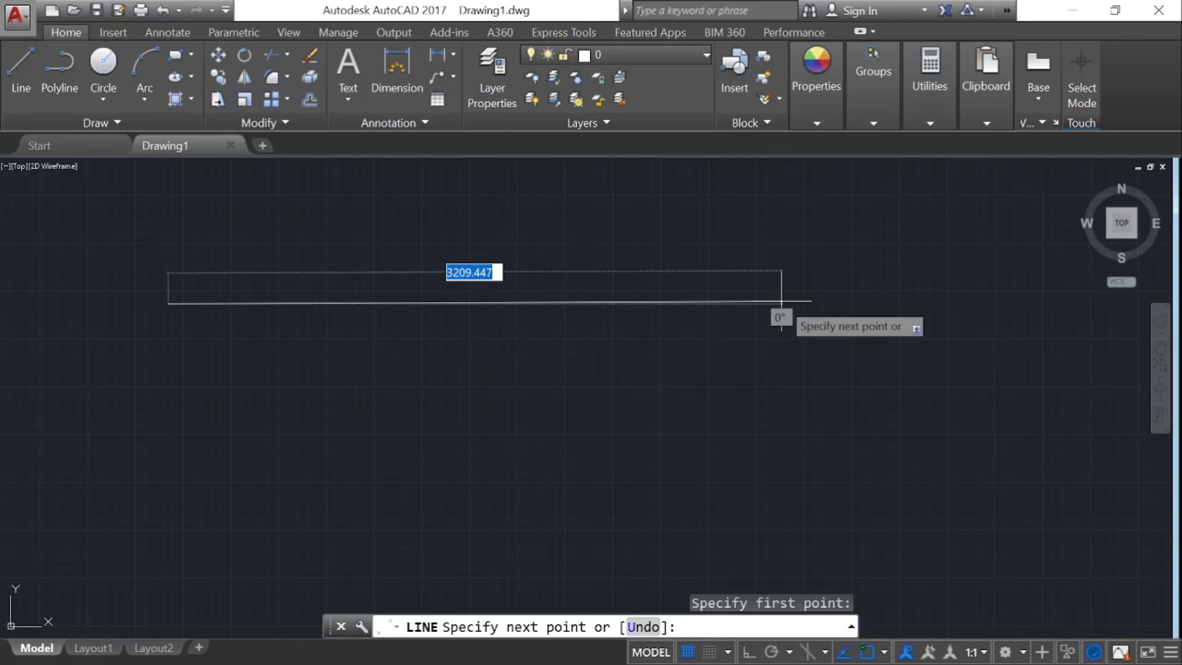
pyautogui.press('Escape')
pyautogui.press('Escape')
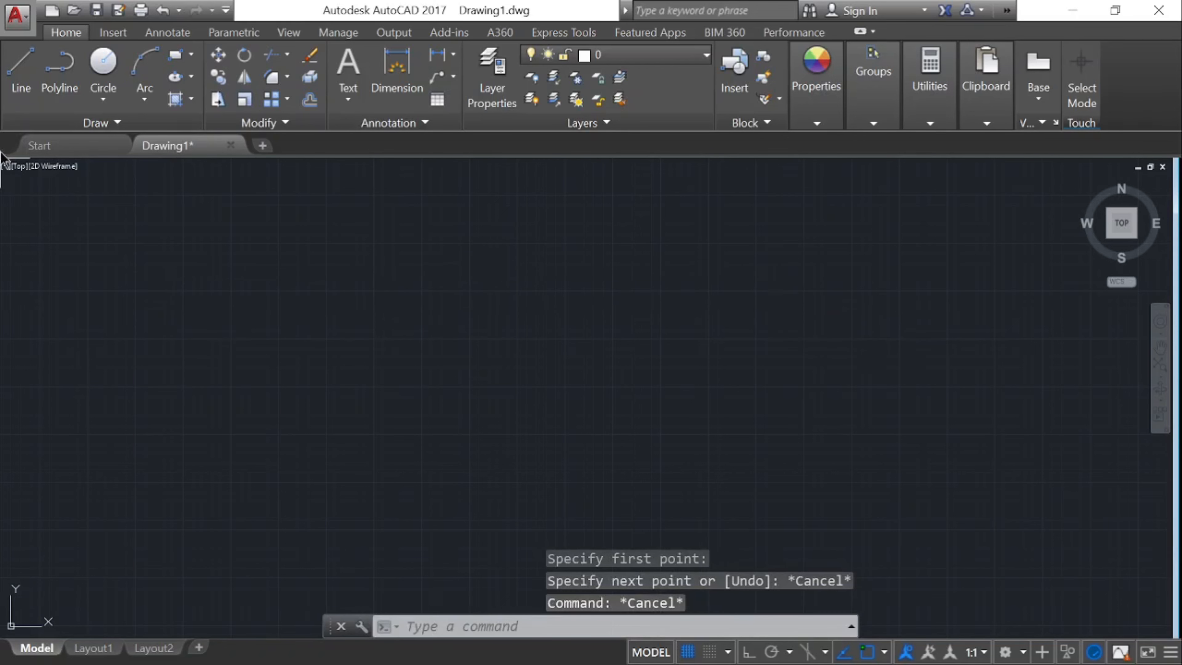
# Draw a single, roughly horizontal line freehand across the middle of the empty drawing area
pyautogui.click(20, 70)
pyautogui.click(243, 343)
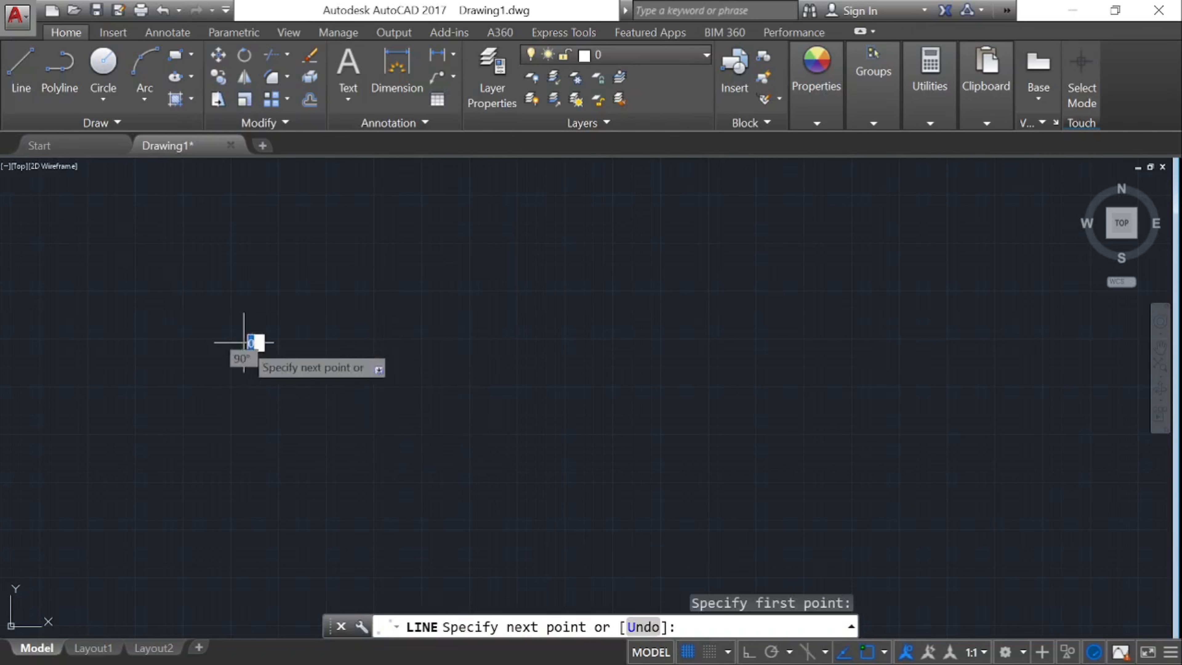
pyautogui.click(749, 342)
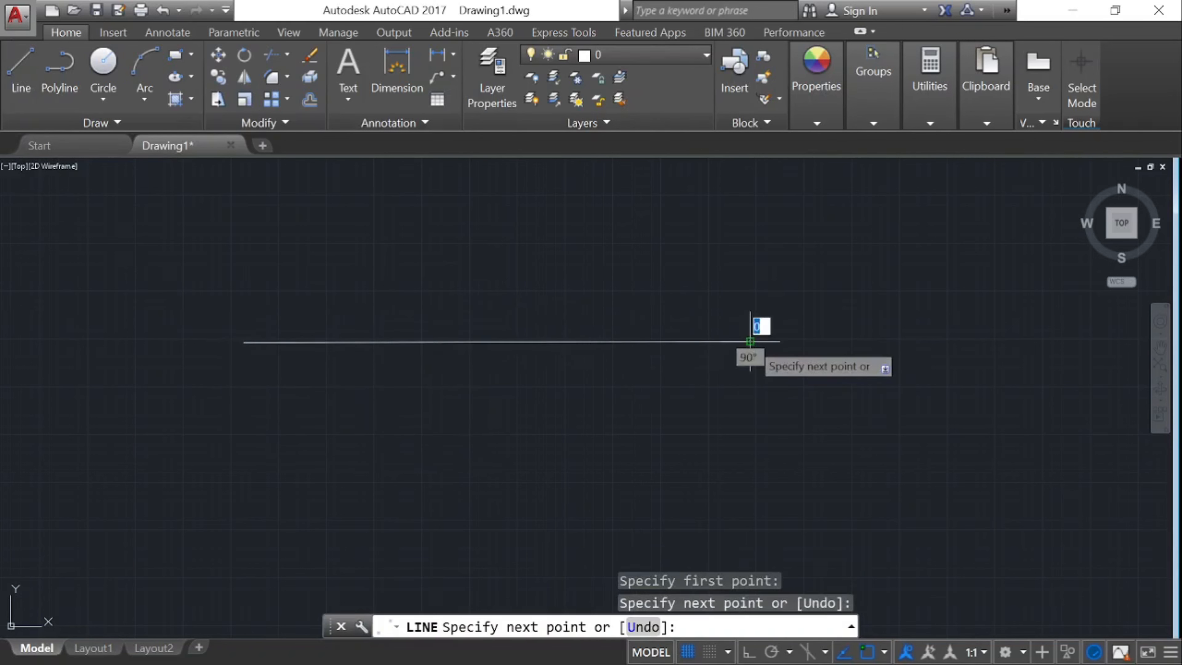
pyautogui.press('Escape')
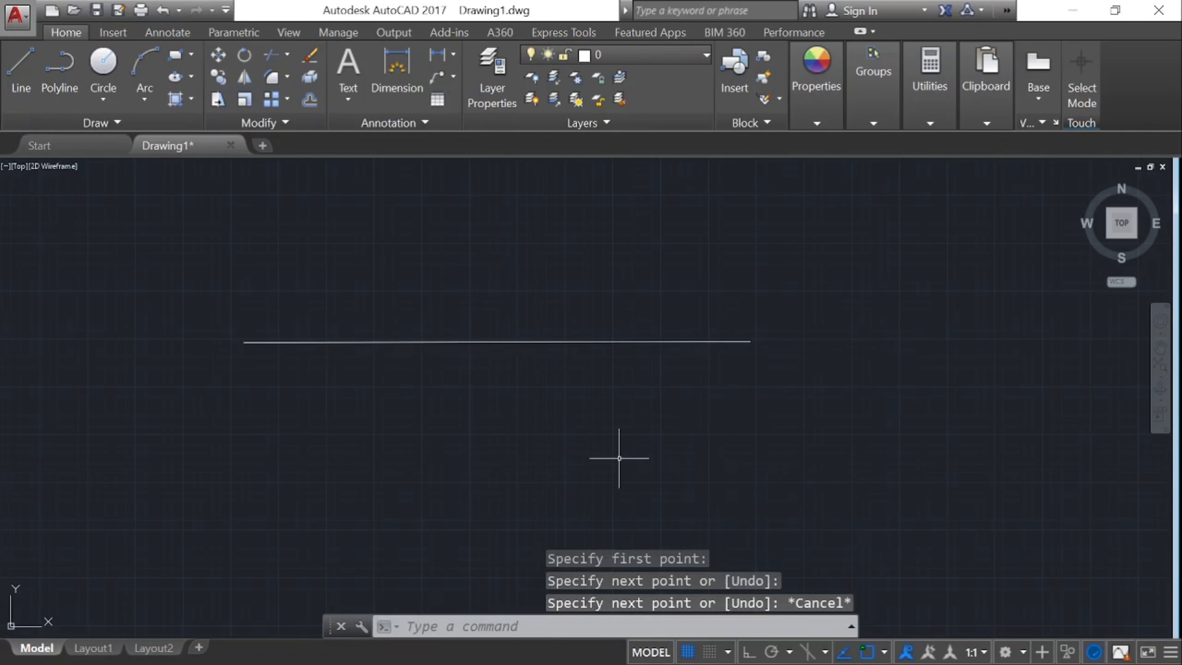
# Turn Ortho mode on and draw a second, exactly horizontal line below the first, ending slightly beyond its right end
pyautogui.write('l')
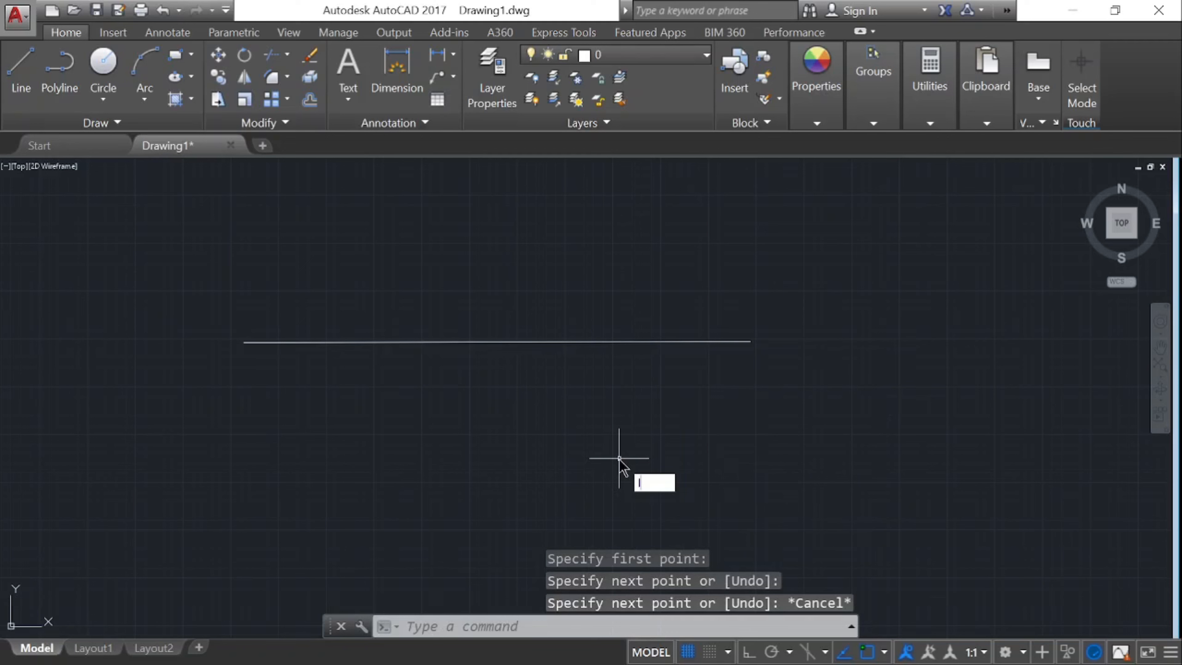
pyautogui.press('Return')
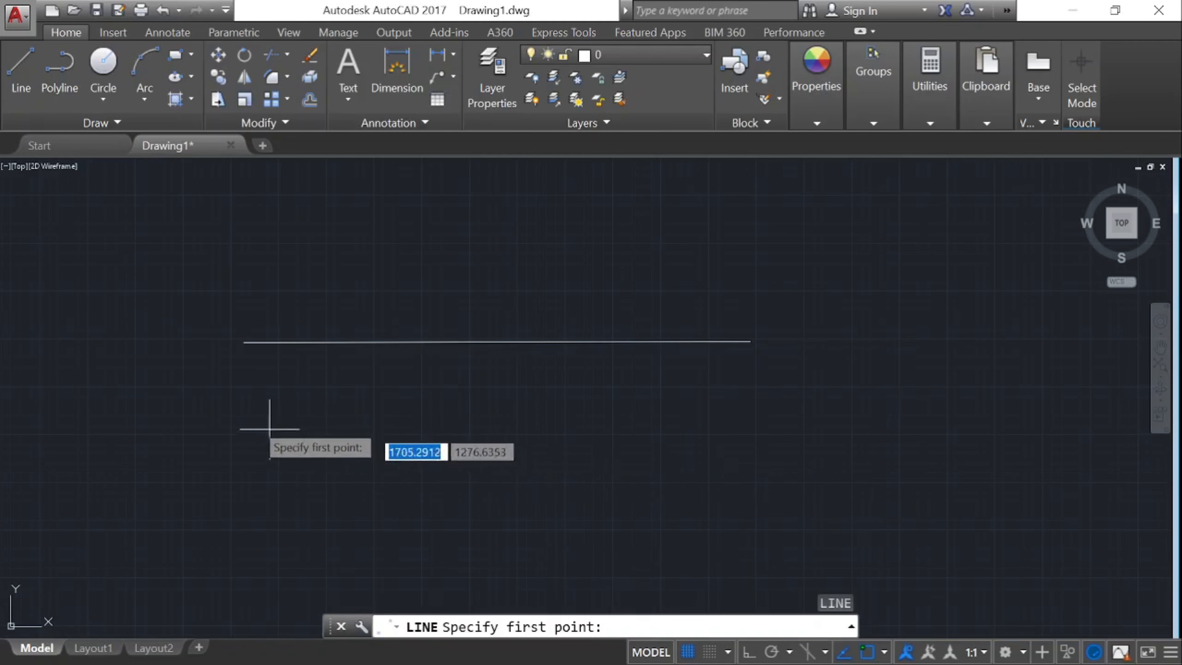
pyautogui.click(255, 421)
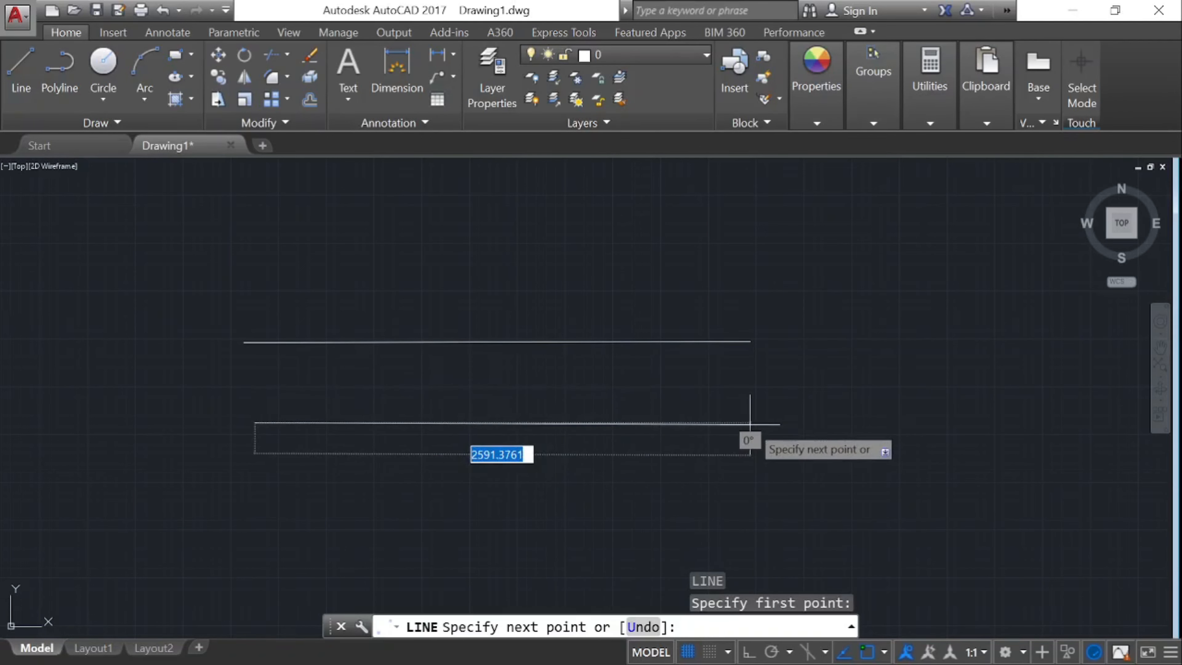
pyautogui.press('F8')
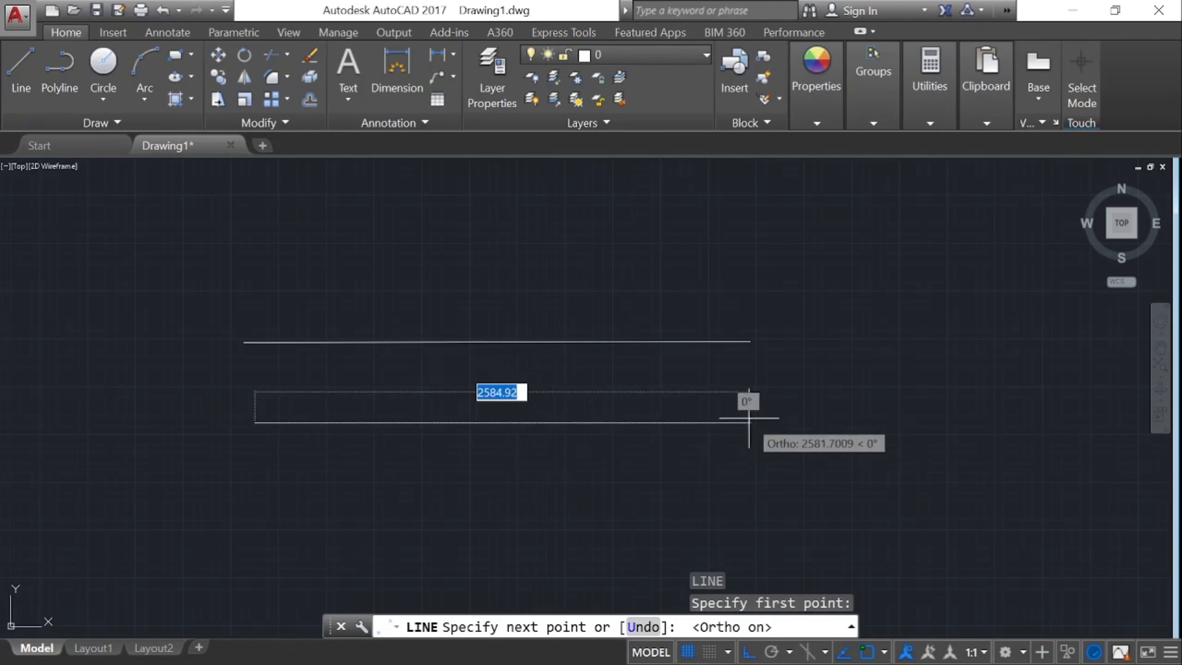
pyautogui.click(797, 400)
pyautogui.press('Escape')
pyautogui.press('Escape')
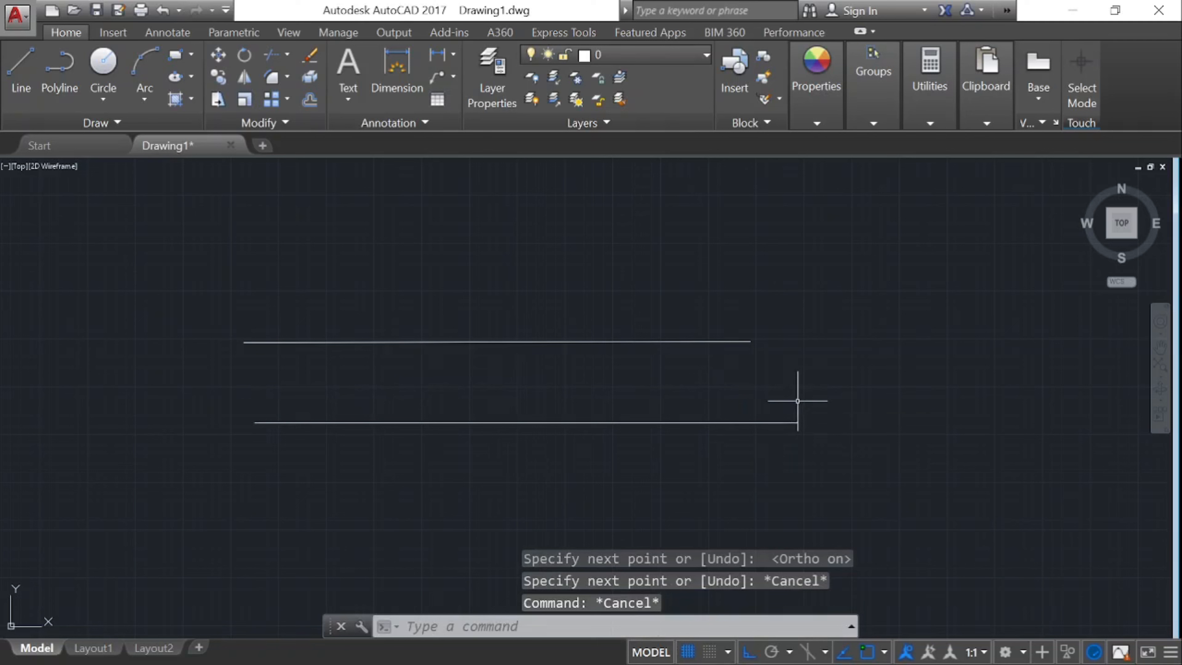
# Draw a horizontal line exactly 2000 units long above the two existing lines, running to the right
pyautogui.click(14, 84)
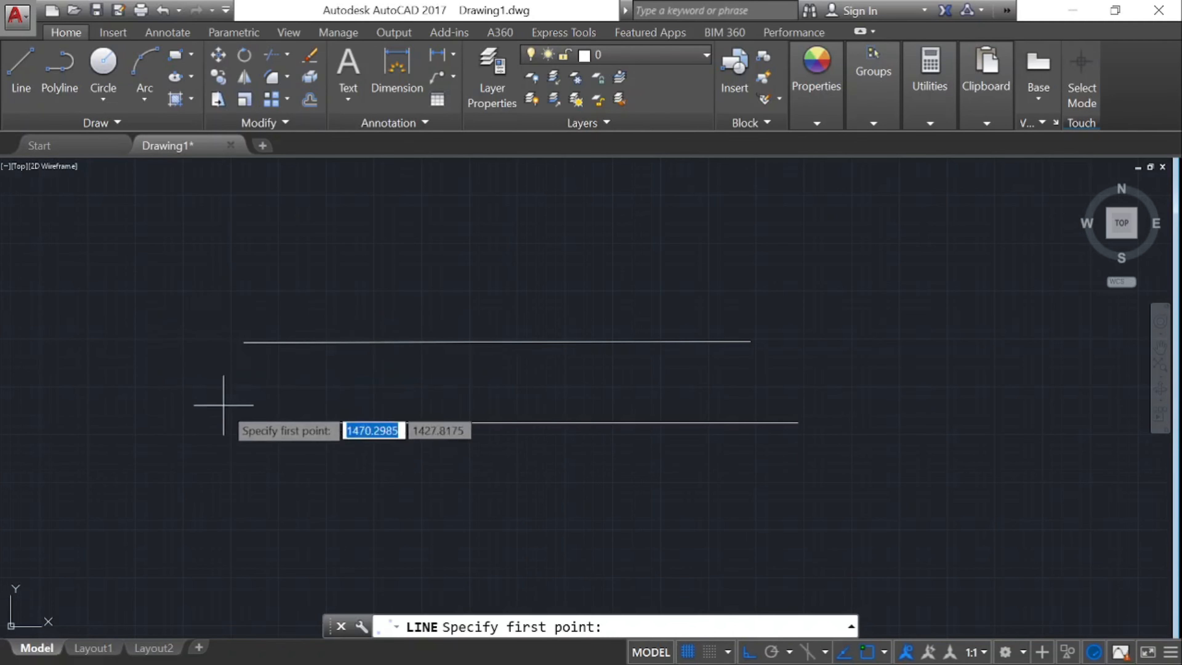
pyautogui.click(234, 272)
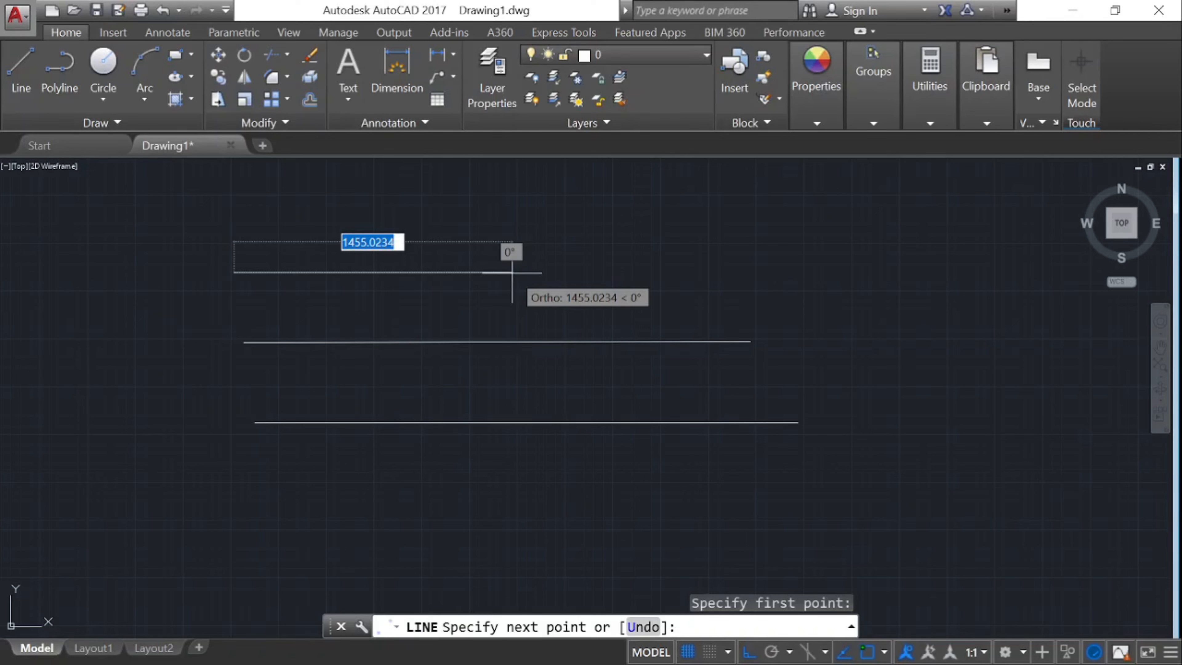
pyautogui.write('2000')
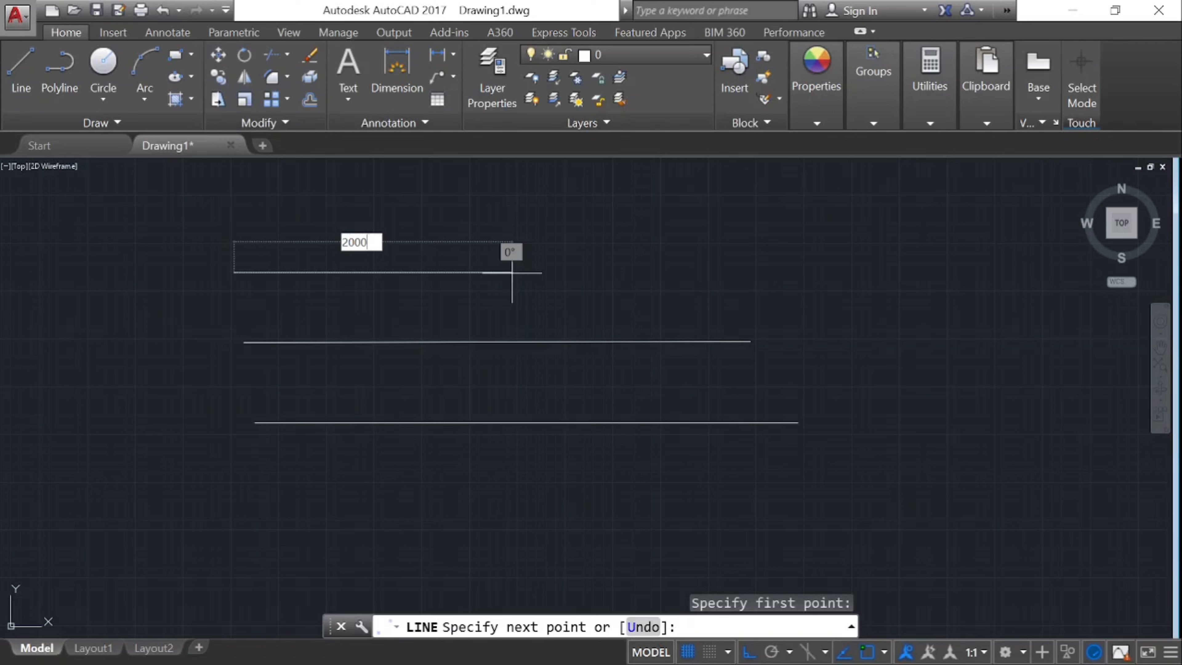
pyautogui.press('Return')
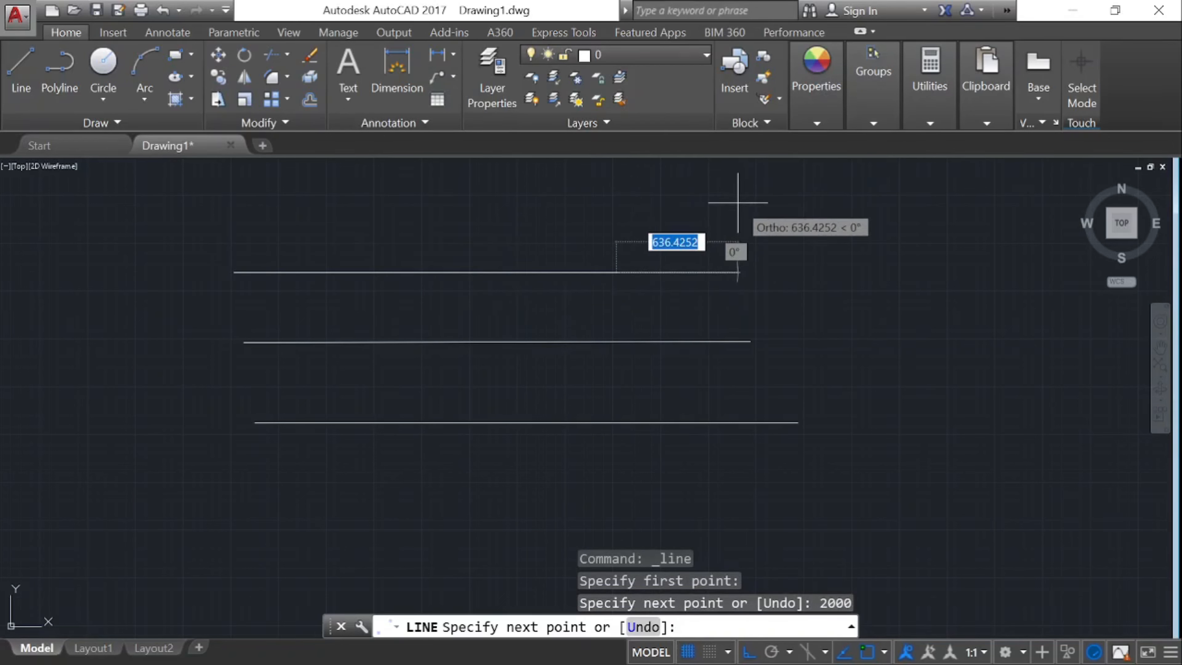
pyautogui.press('Escape')
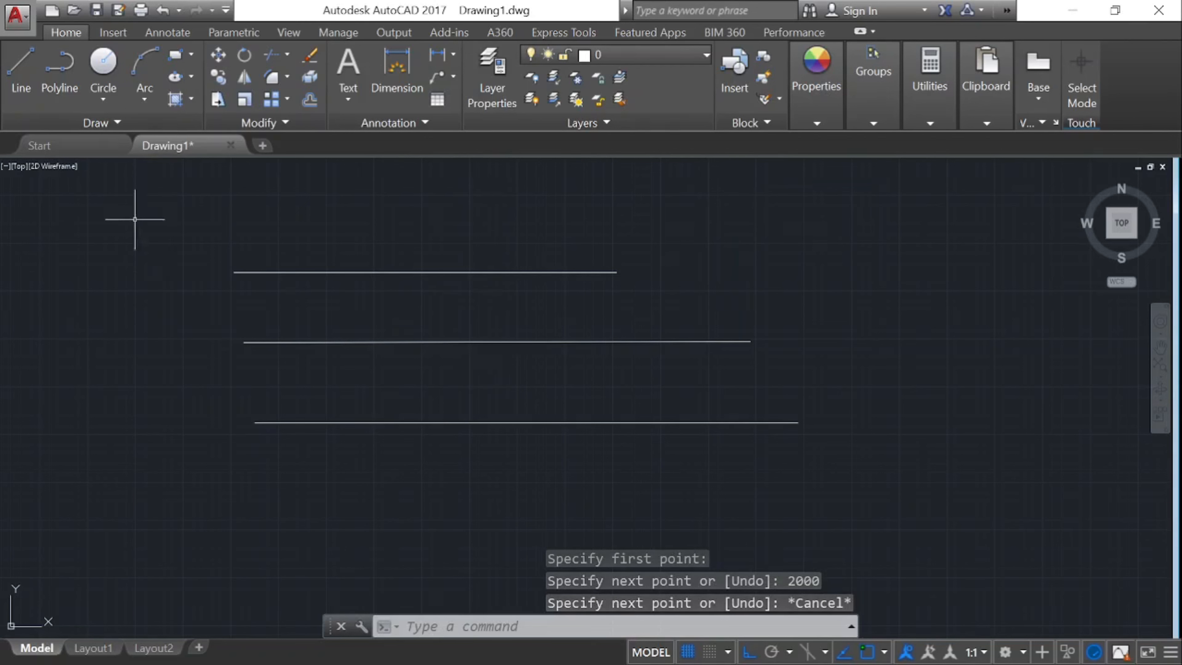
# Draw one continuous polyline below the three lines as a rectangular spiral of ten straight segments winding clockwise inward
pyautogui.click(67, 79)
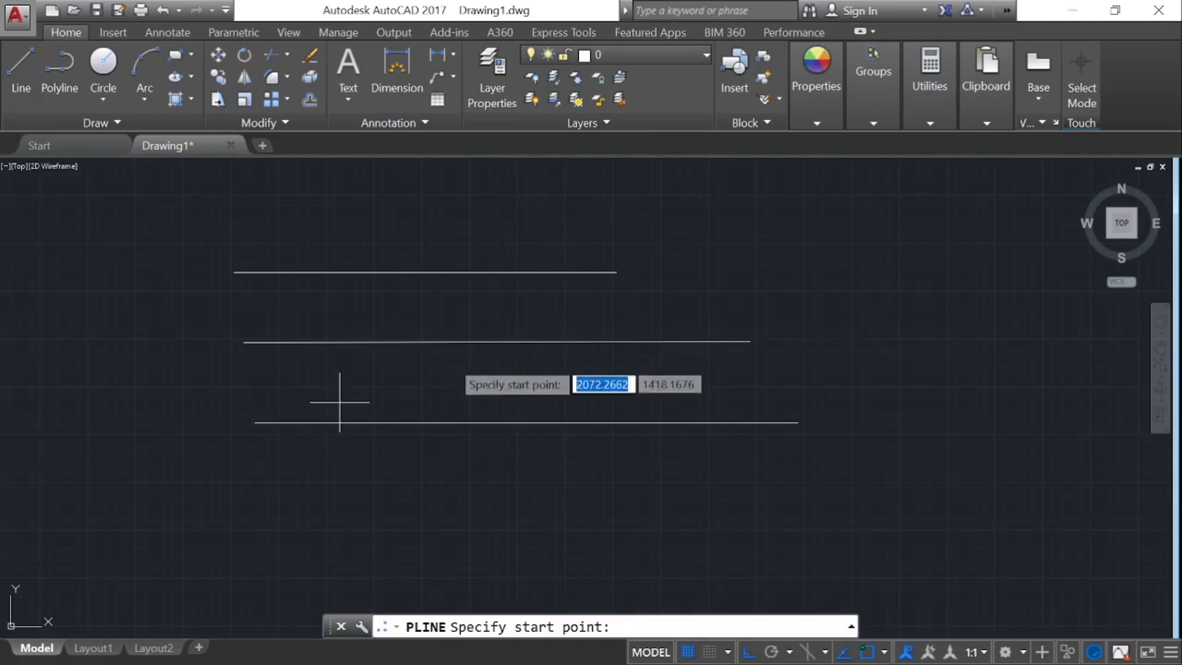
pyautogui.scroll(-2, 577, 205)
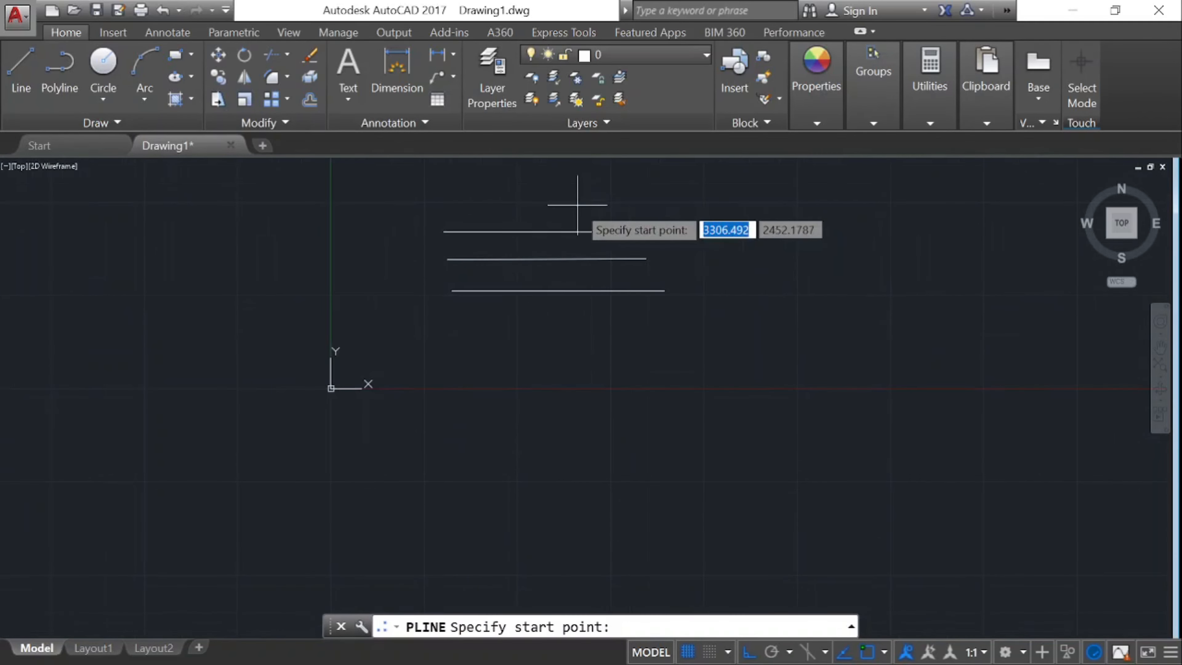
pyautogui.click(470, 347)
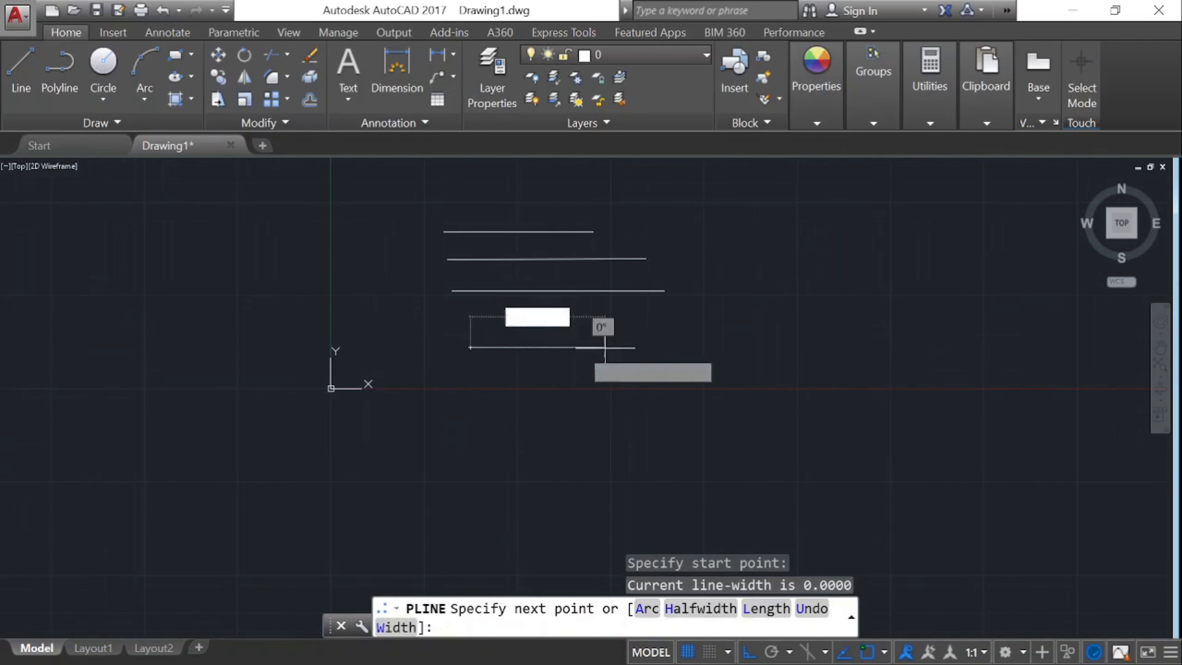
pyautogui.click(742, 348)
pyautogui.click(738, 483)
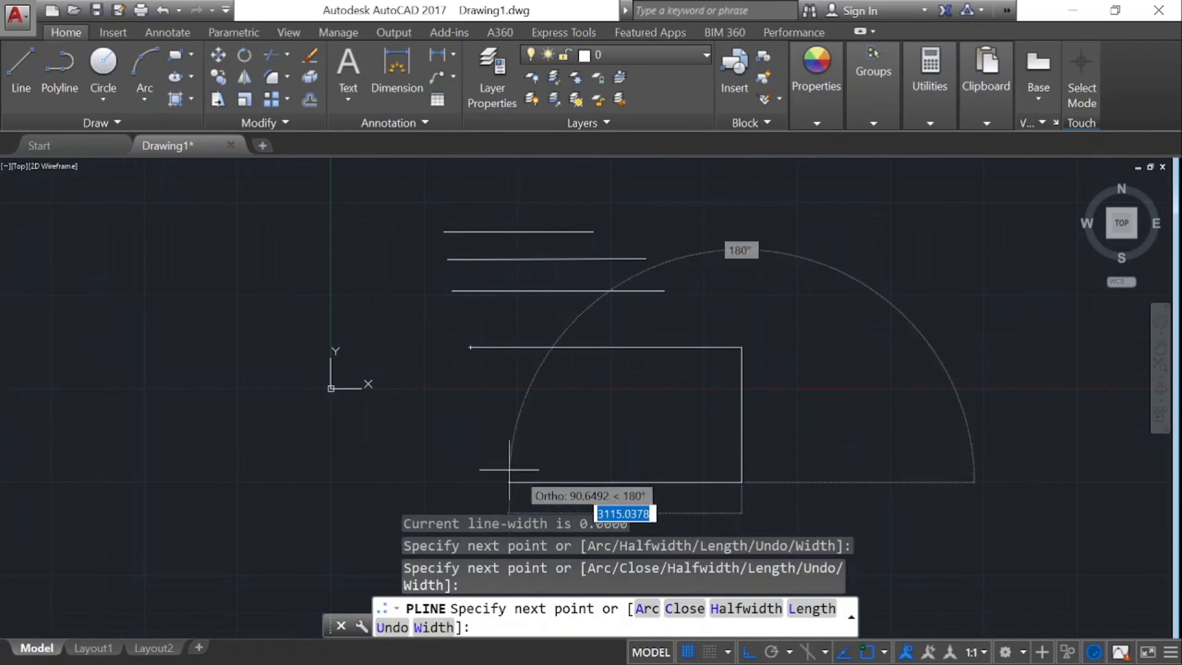
pyautogui.click(464, 470)
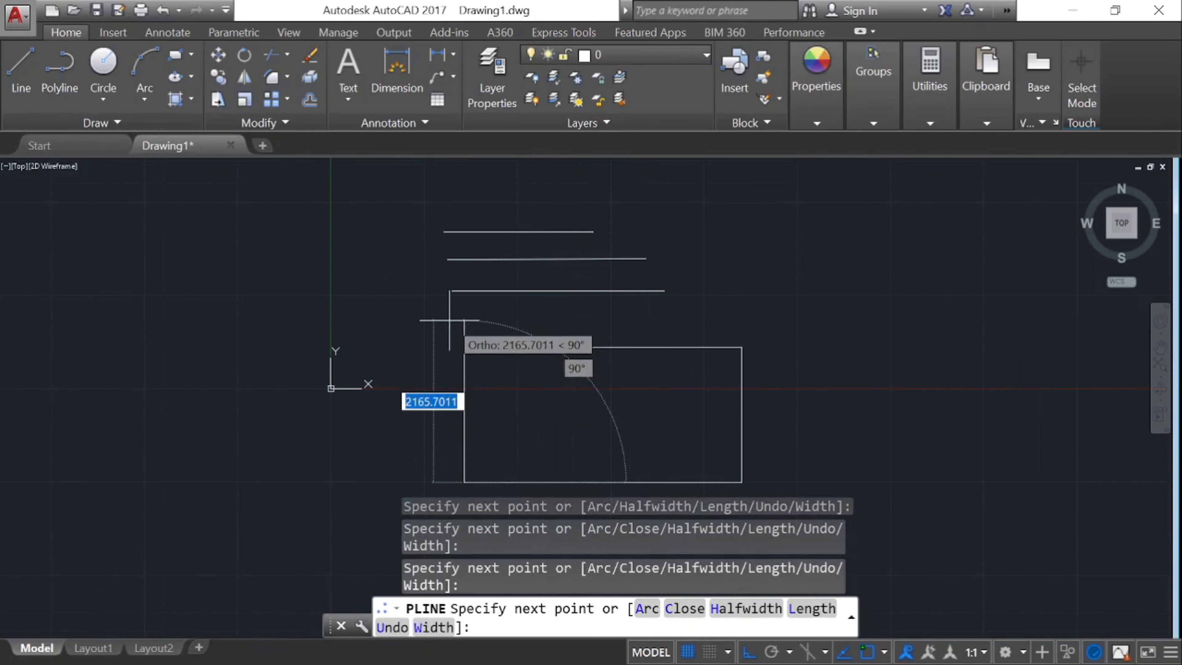
pyautogui.click(464, 365)
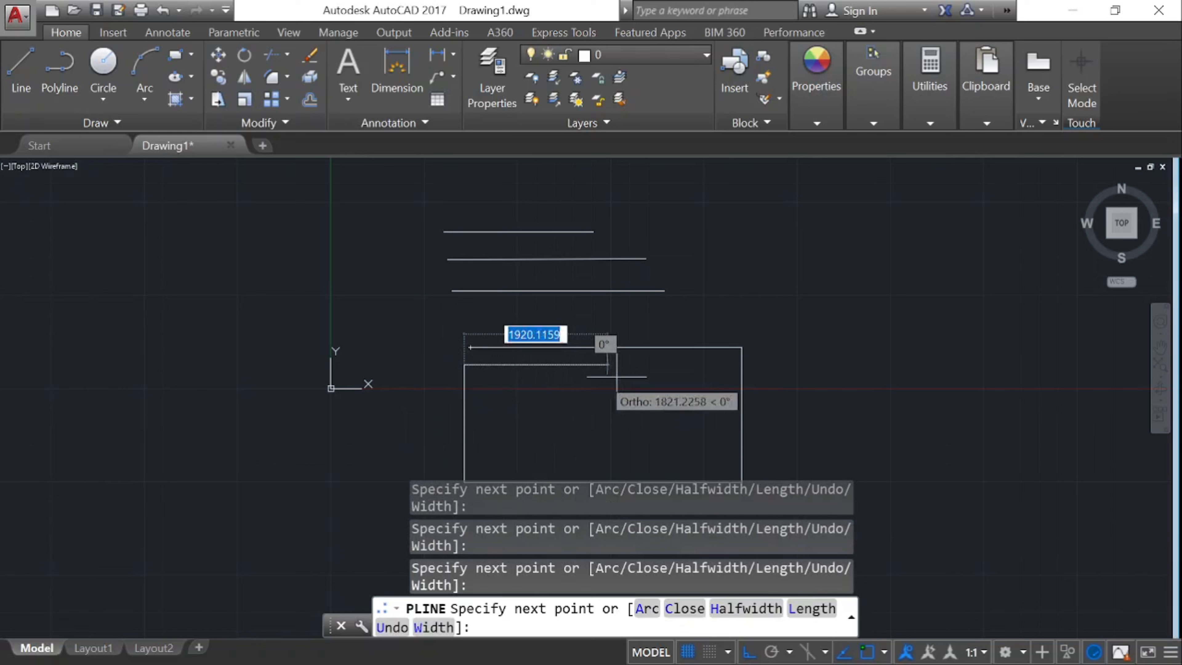
pyautogui.click(621, 364)
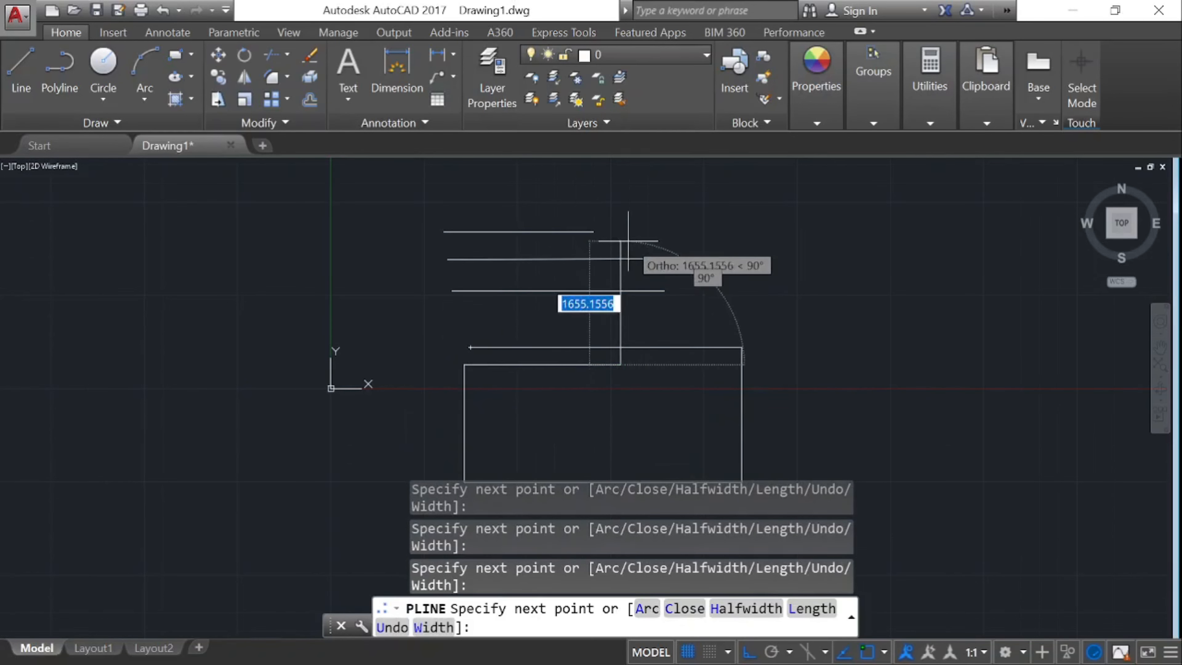
pyautogui.click(621, 414)
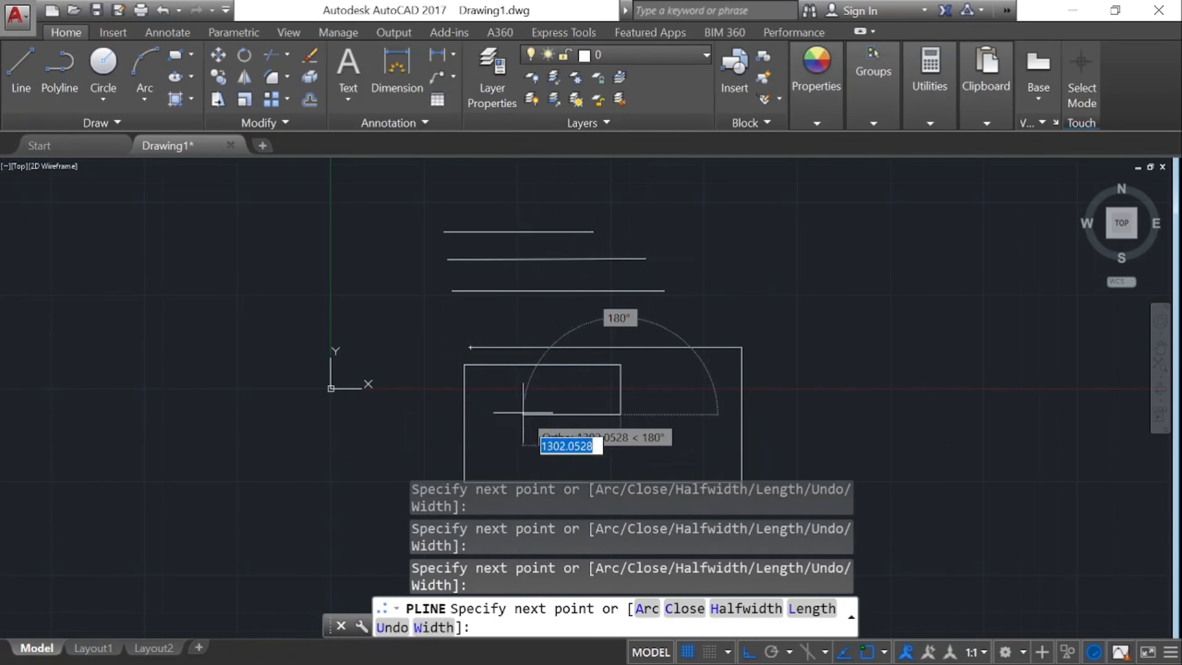
pyautogui.click(525, 416)
pyautogui.click(523, 381)
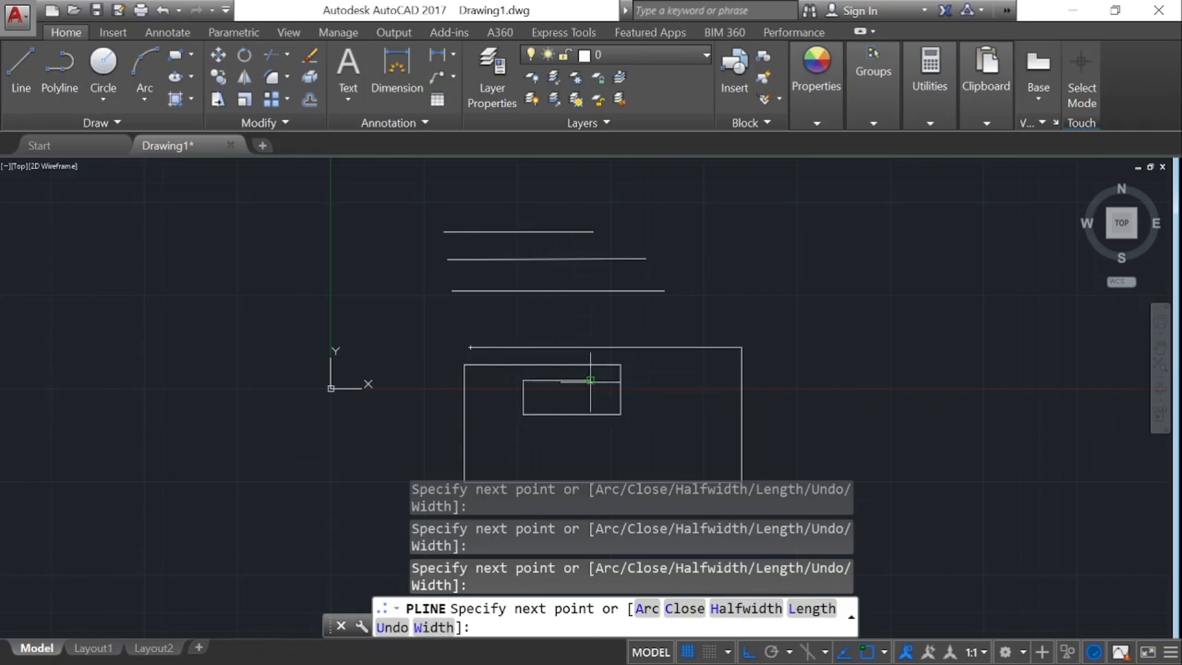
pyautogui.click(590, 380)
pyautogui.click(590, 405)
pyautogui.click(543, 406)
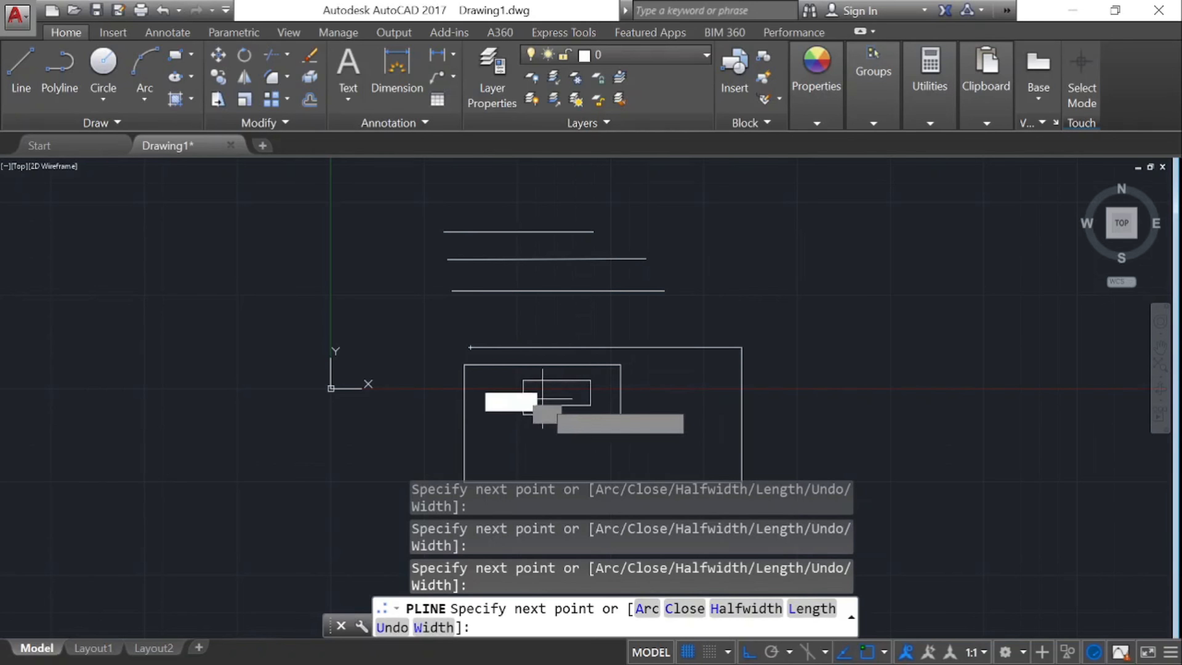
pyautogui.press('Escape')
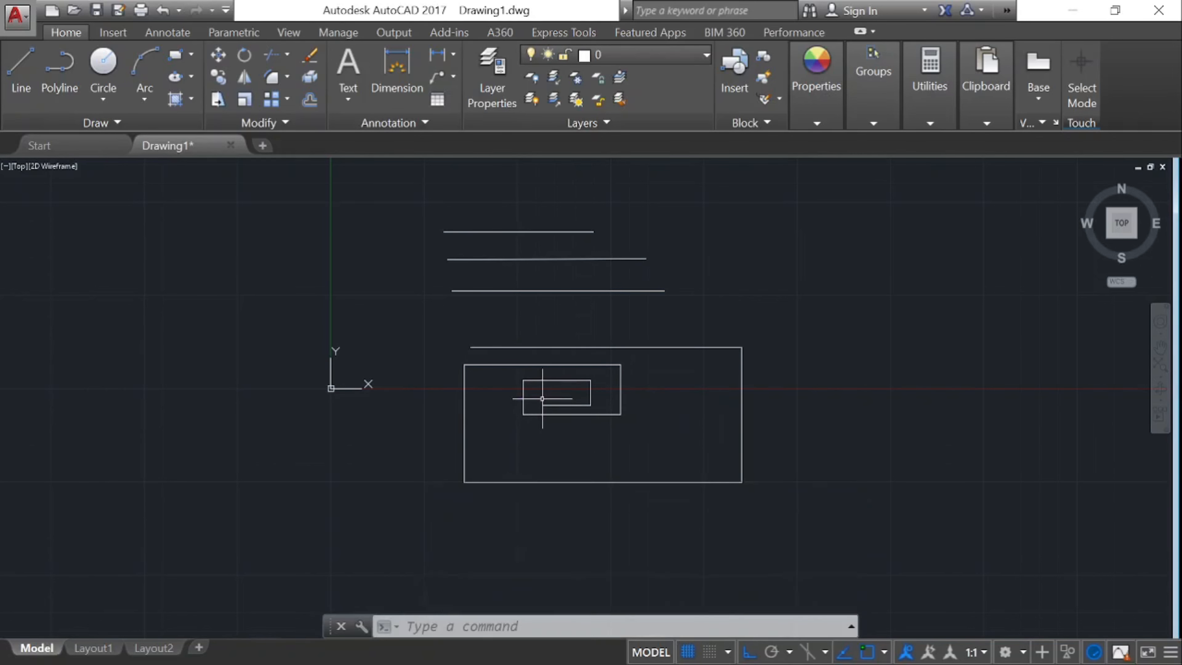
# Examine how the spiral polyline selects as a whole compared with the lowest separate line, and clear the selection
pyautogui.scroll(-4, 419, 274)
pyautogui.scroll(4, 555, 344)
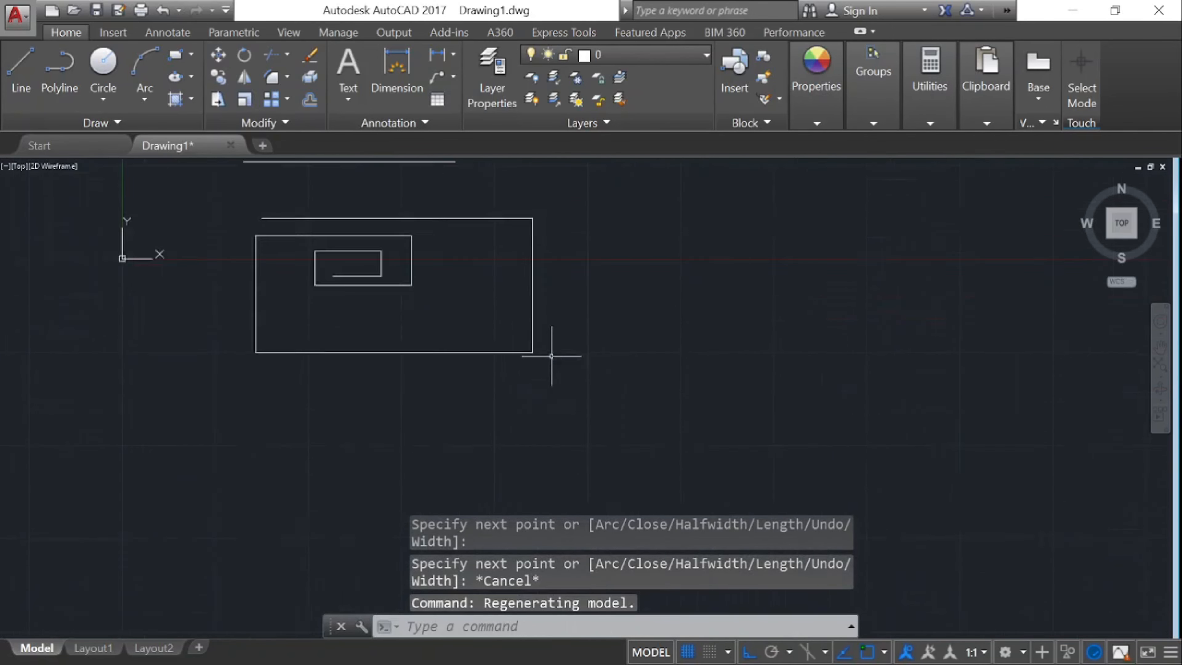
pyautogui.scroll(2, 522, 296)
pyautogui.click(522, 297)
pyautogui.scroll(-2, 553, 416)
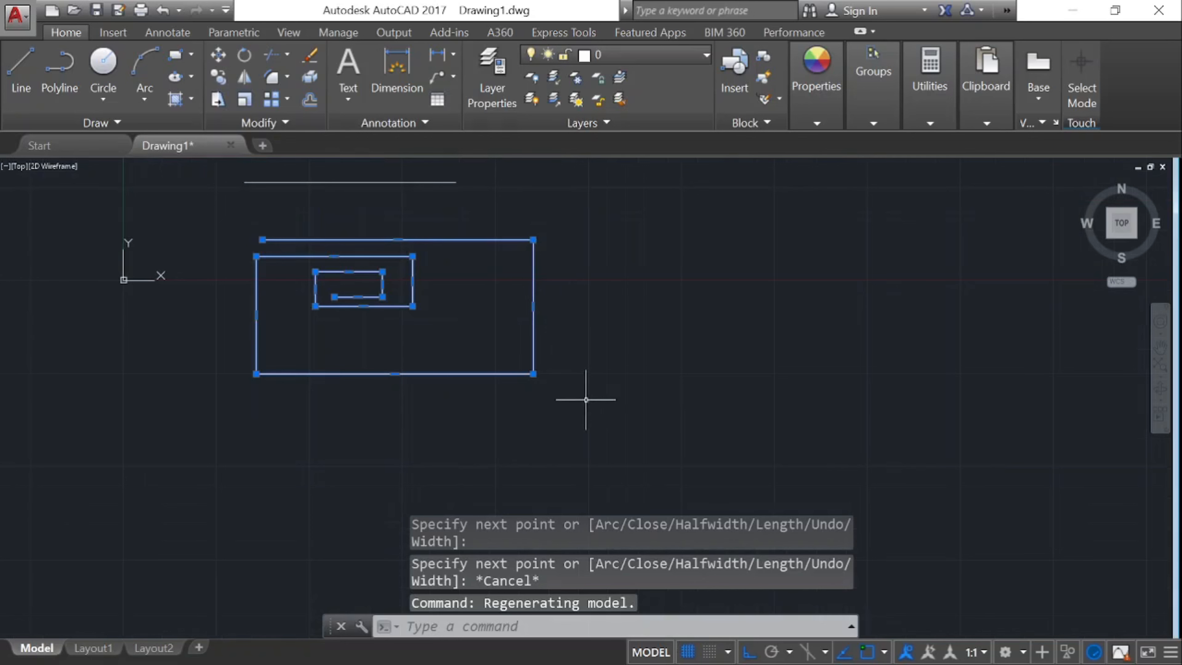
pyautogui.scroll(-2, 562, 404)
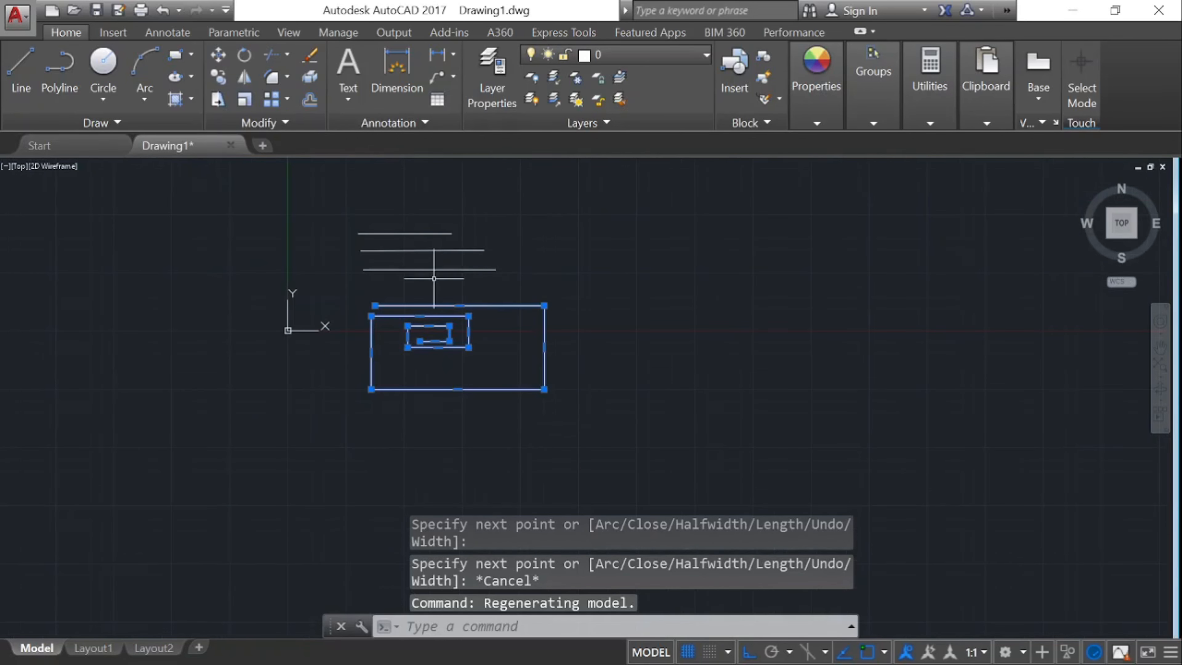
pyautogui.click(431, 269)
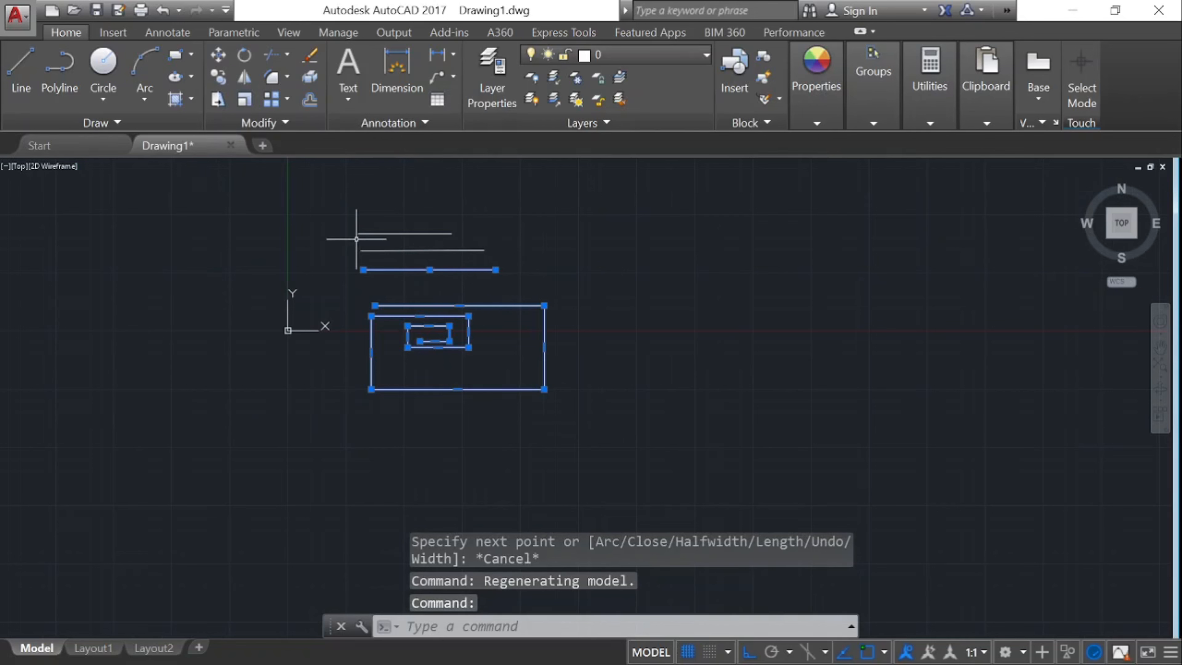
pyautogui.press('Escape')
pyautogui.click(459, 305)
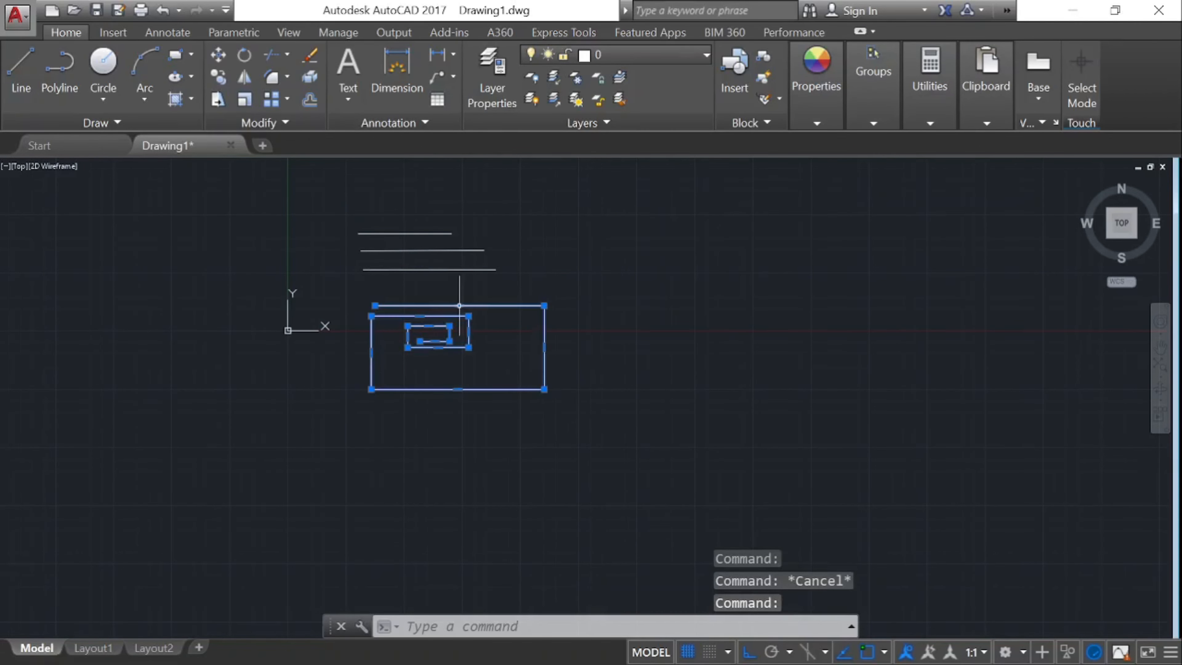
pyautogui.press('Escape')
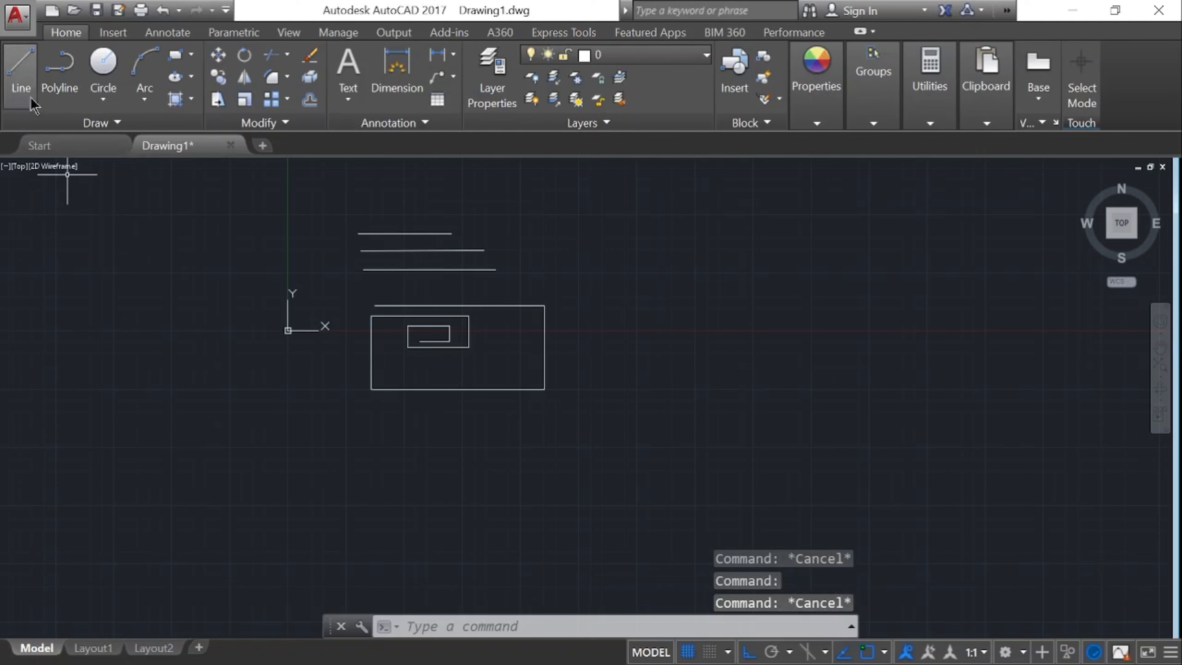
# Draw two connected line segments right of the existing shapes, about 4480 units horizontally to the right and about 3620 units straight down
pyautogui.click(31, 103)
pyautogui.click(590, 239)
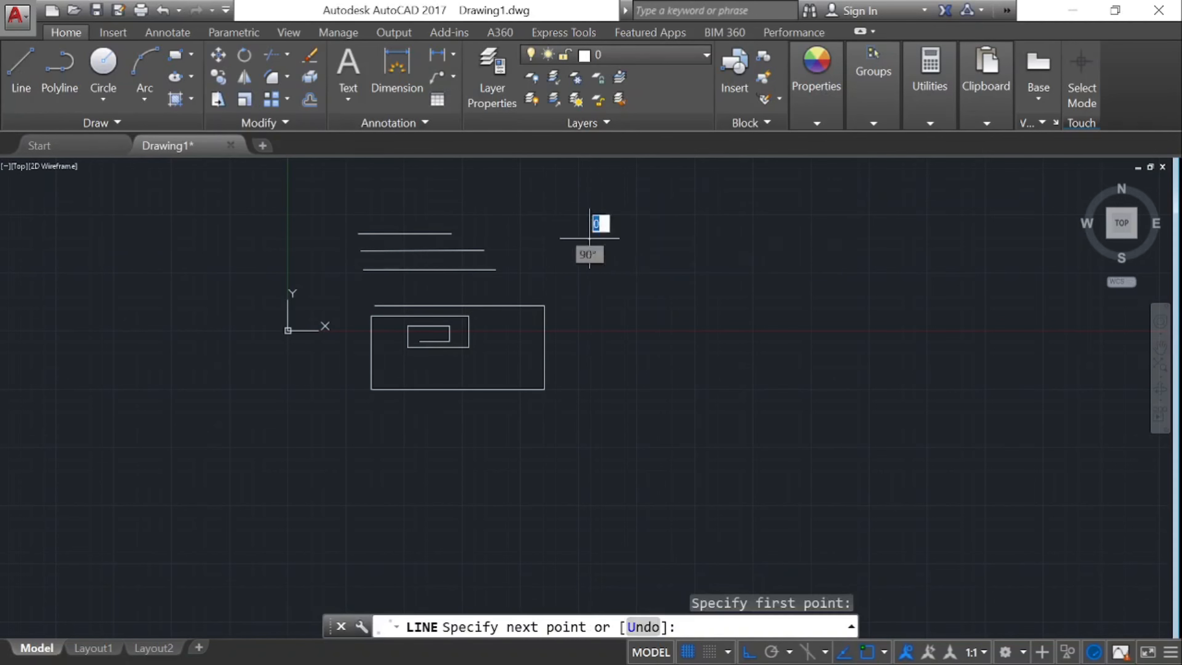
pyautogui.click(798, 240)
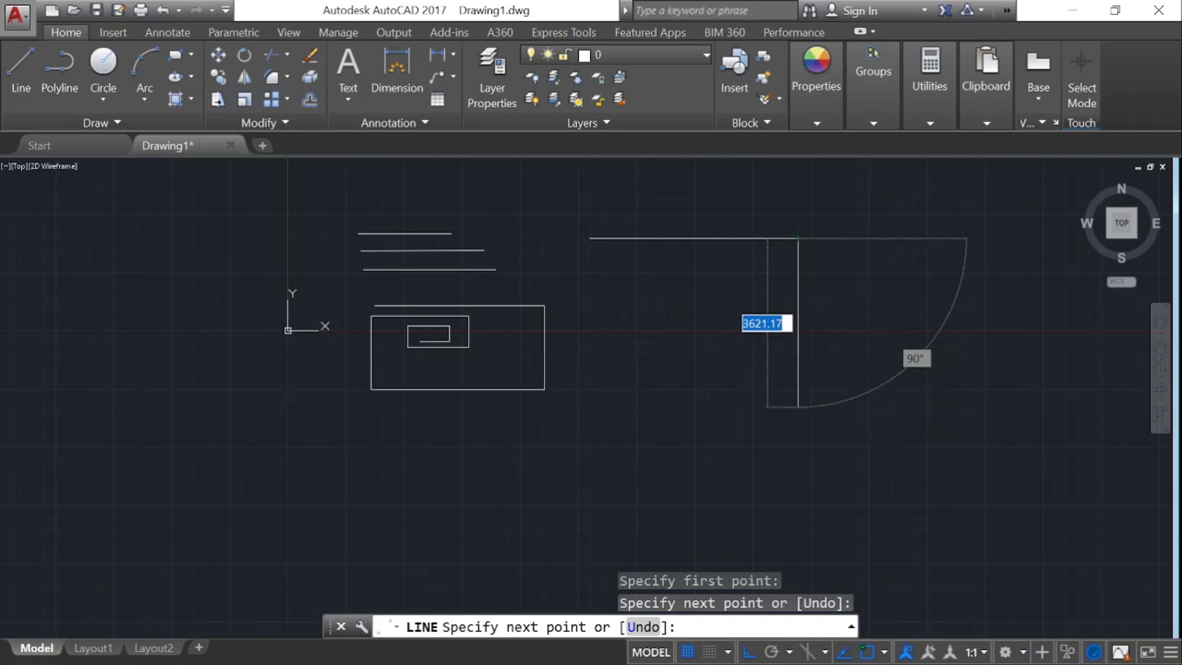
pyautogui.click(798, 407)
pyautogui.press('Escape')
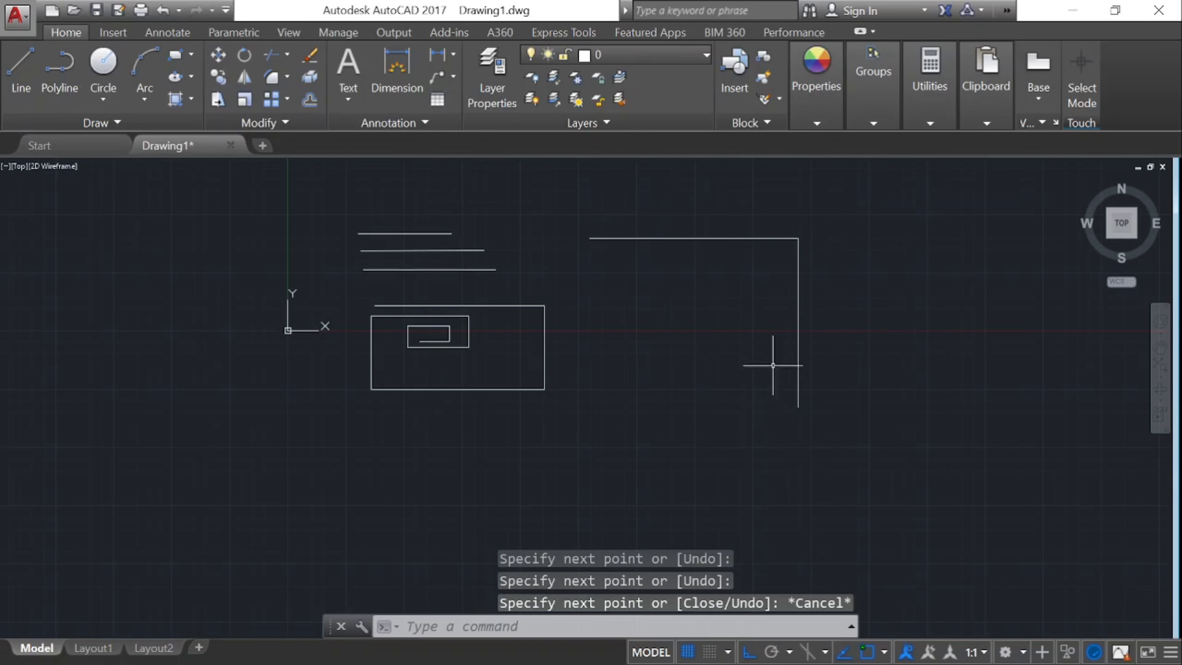
# Compare how the new connected line segments and the spiral polyline select, and clear the selection
pyautogui.click(699, 240)
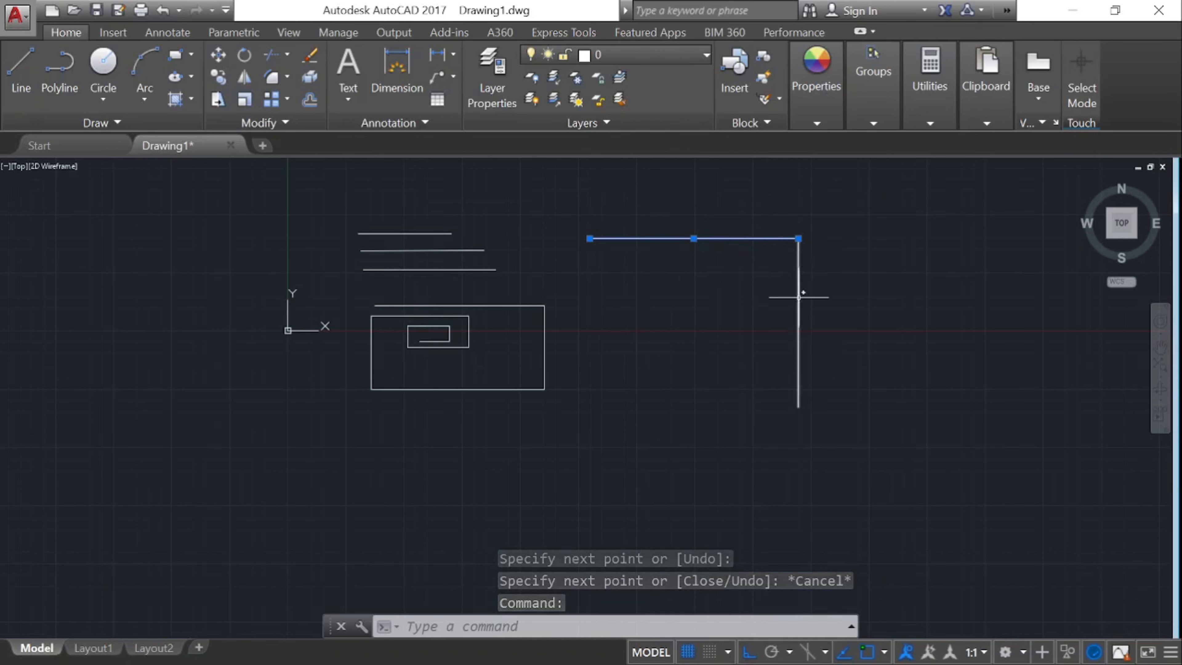
pyautogui.press('Escape')
pyautogui.press('Escape')
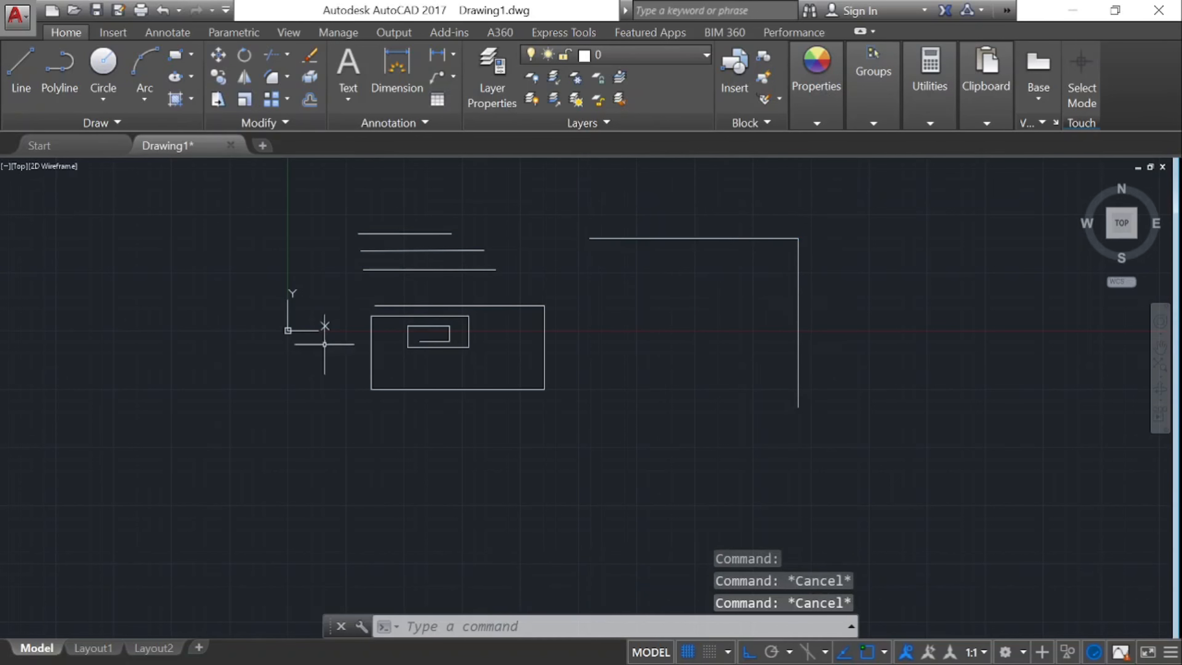
pyautogui.click(431, 305)
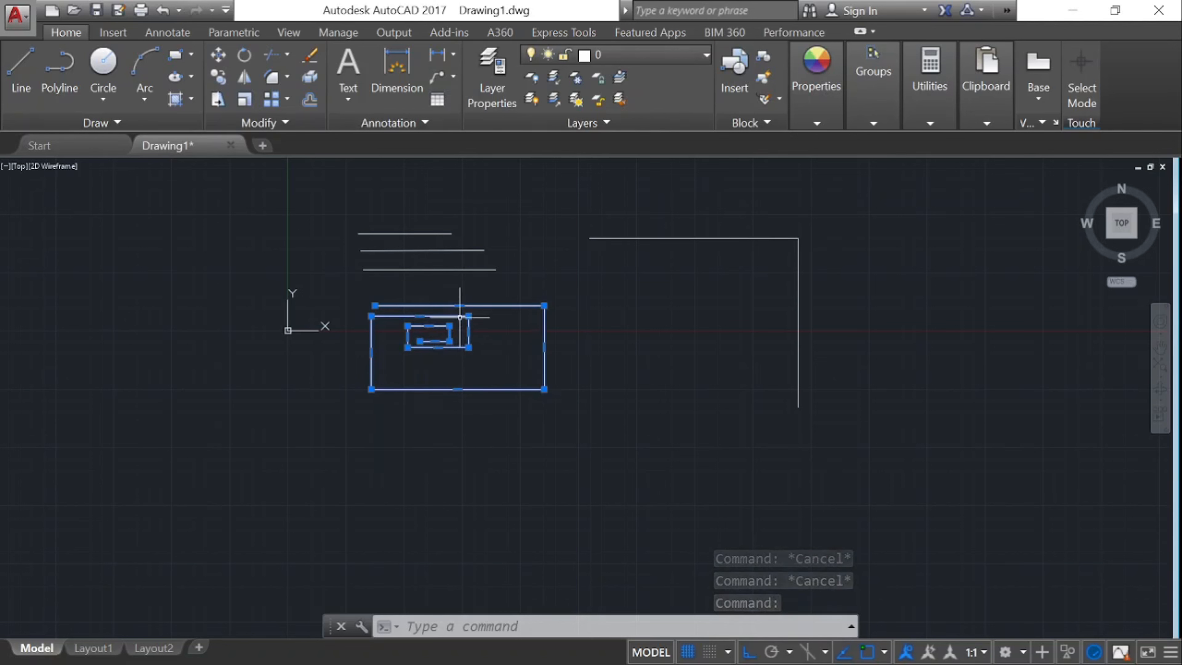
pyautogui.moveTo(449, 326)
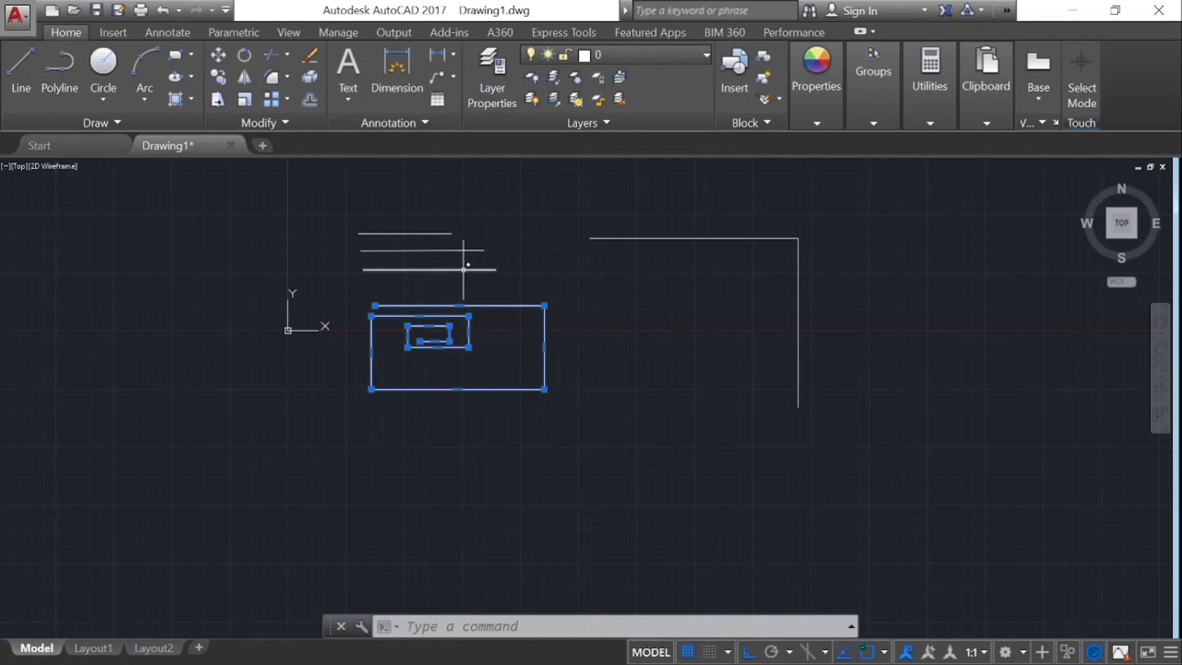
pyautogui.press('Escape')
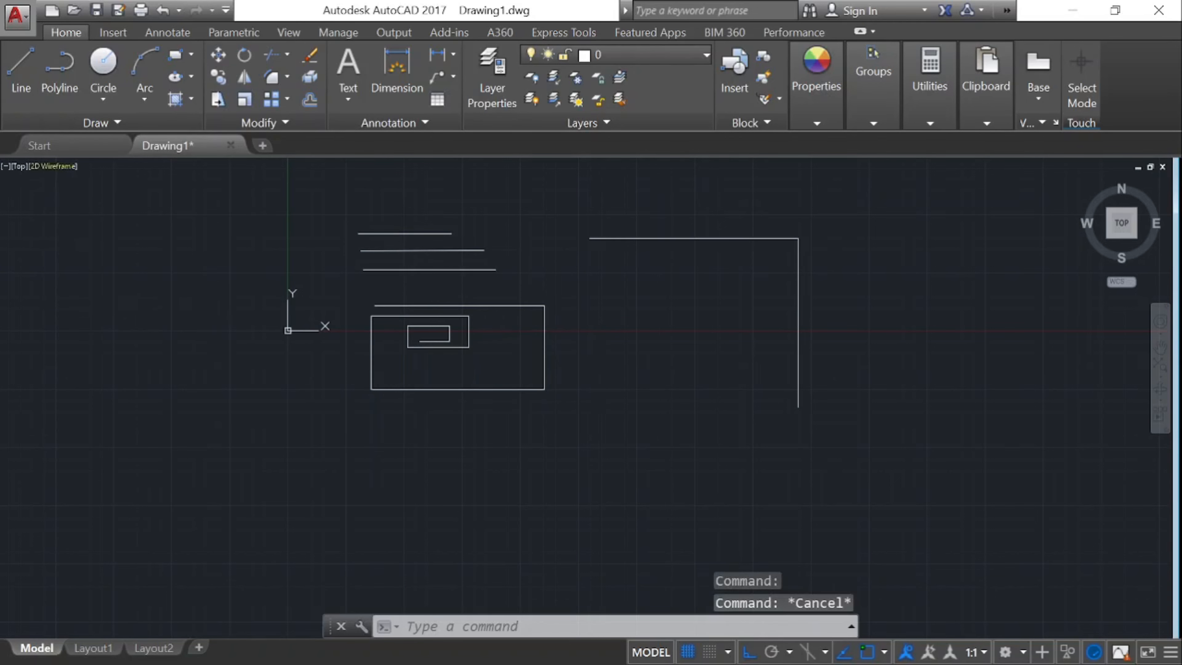
# Draw a circle with a radius of 2000 below the vertical line segment
pyautogui.click(104, 60)
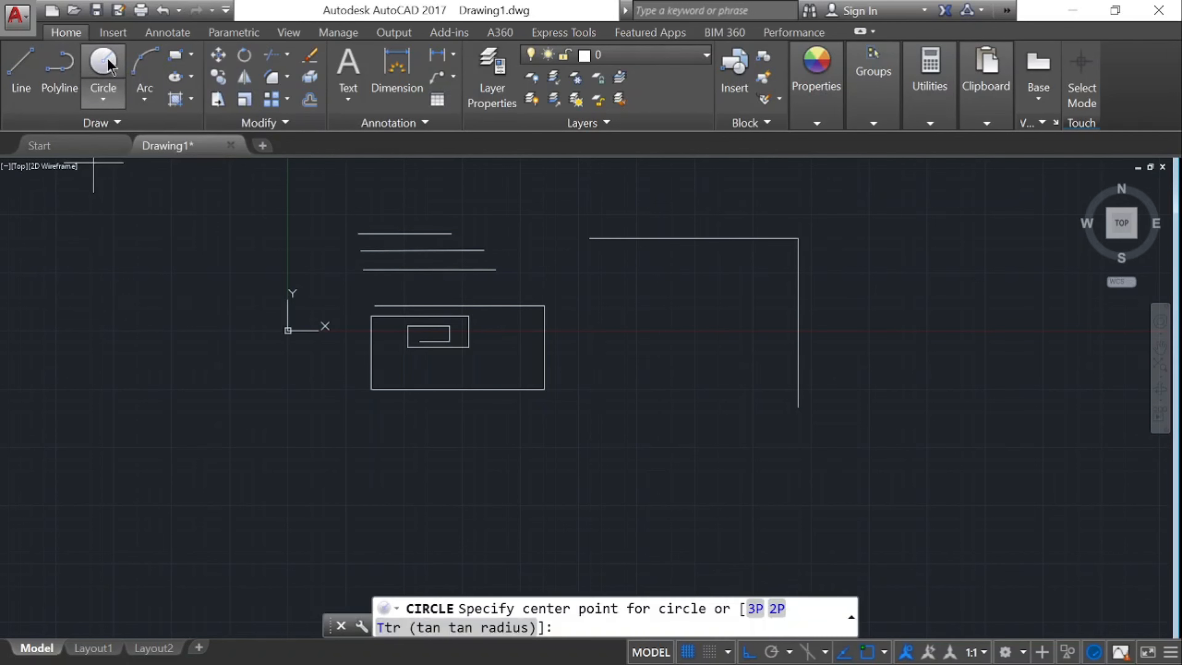
pyautogui.click(723, 518)
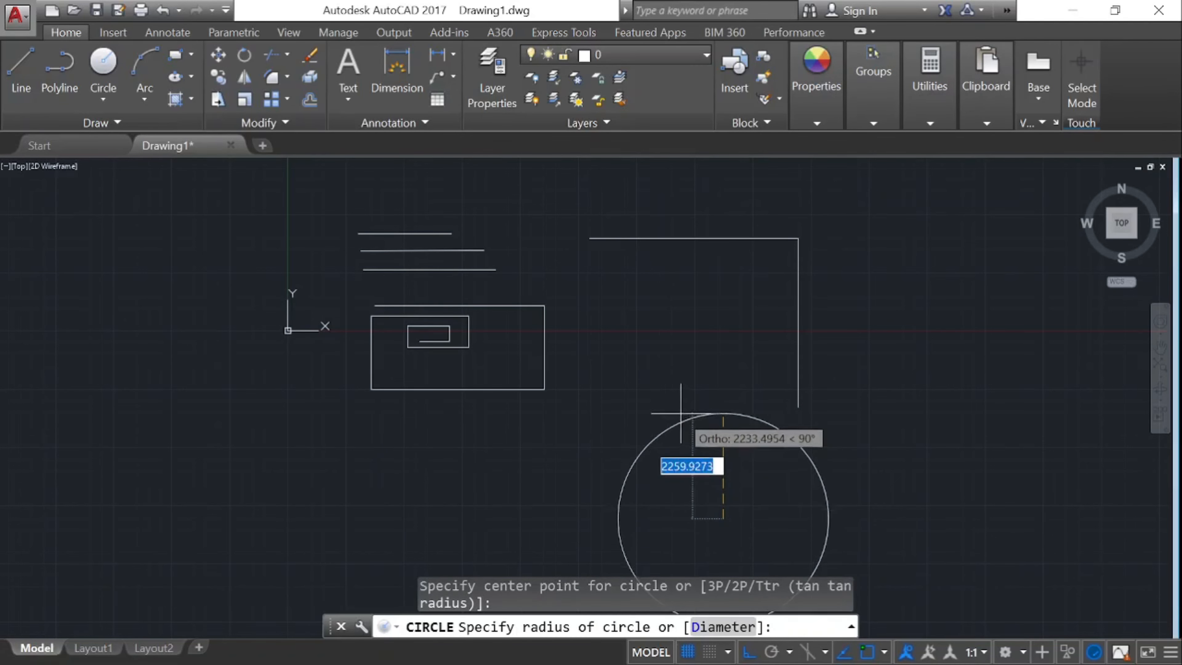
pyautogui.scroll(-4, 691, 405)
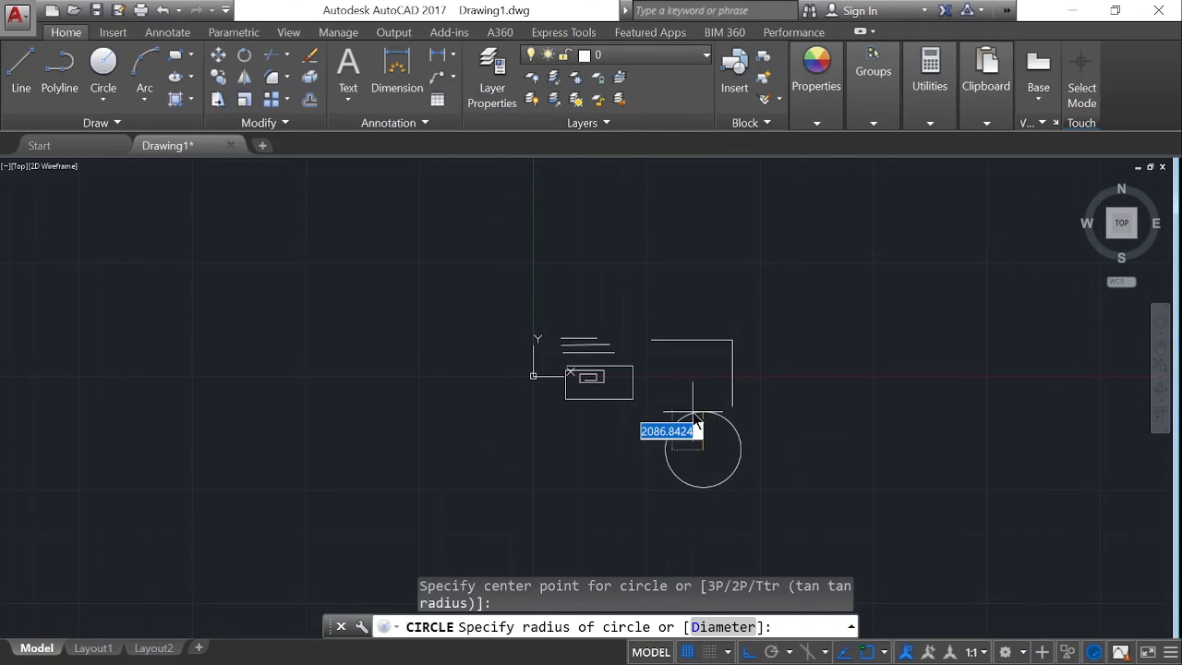
pyautogui.write('2000')
pyautogui.press('Return')
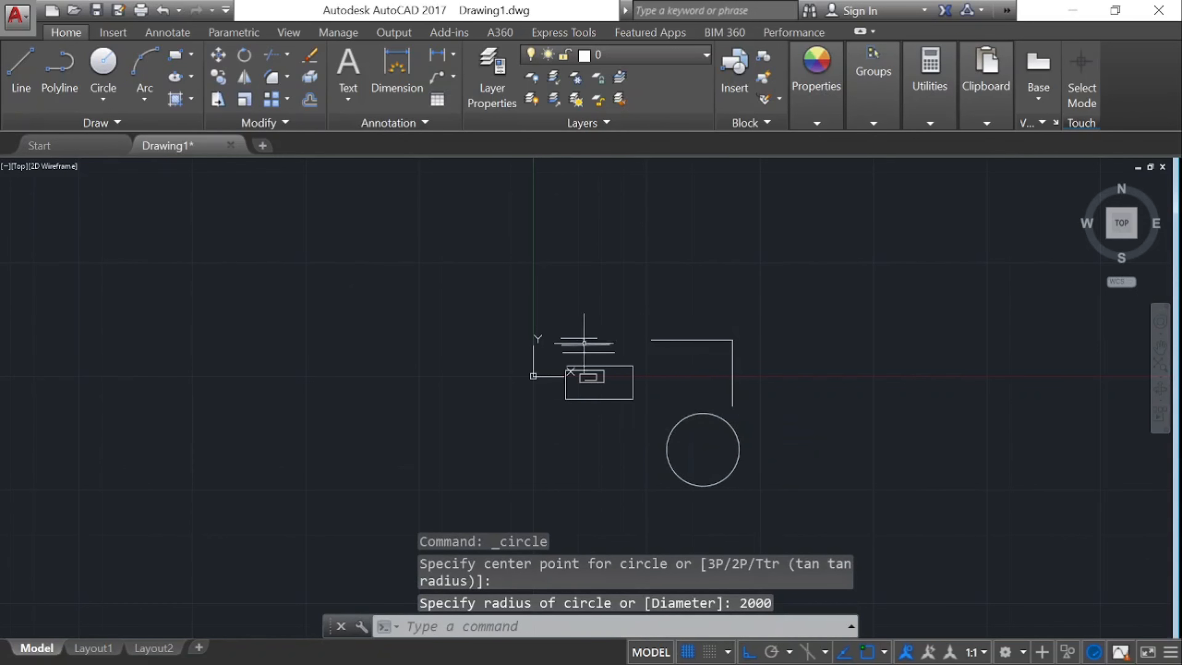
pyautogui.scroll(-2, 584, 342)
pyautogui.scroll(2, 668, 427)
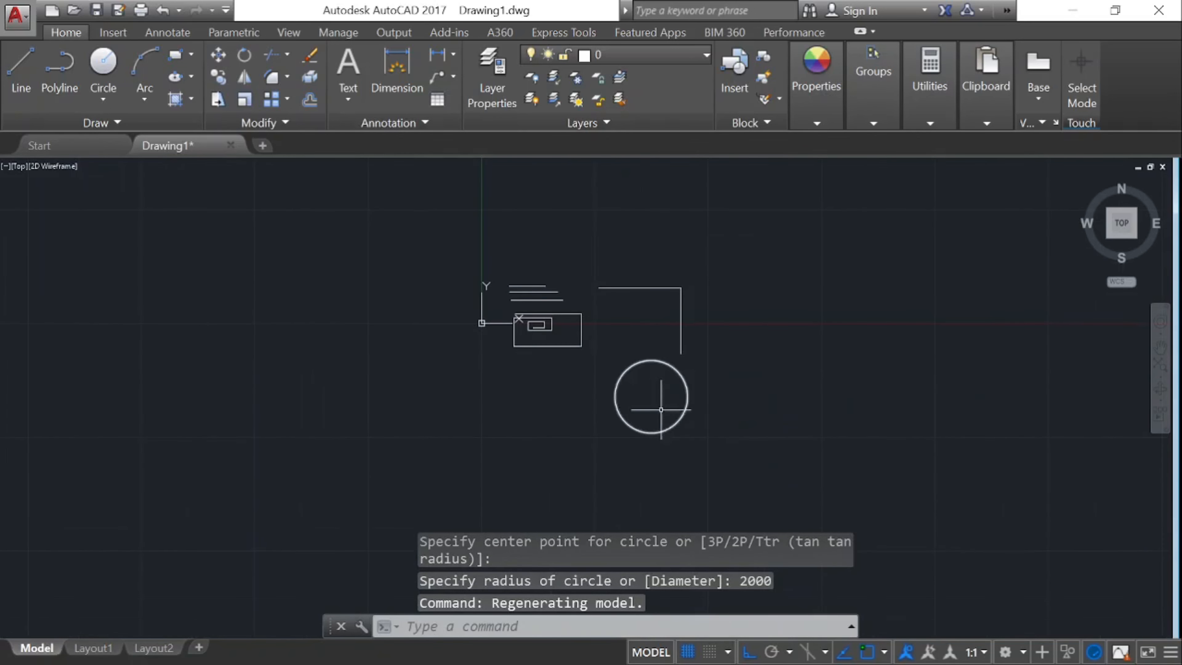
pyautogui.click(677, 422)
pyautogui.press('Escape')
pyautogui.press('Escape')
pyautogui.write('dim')
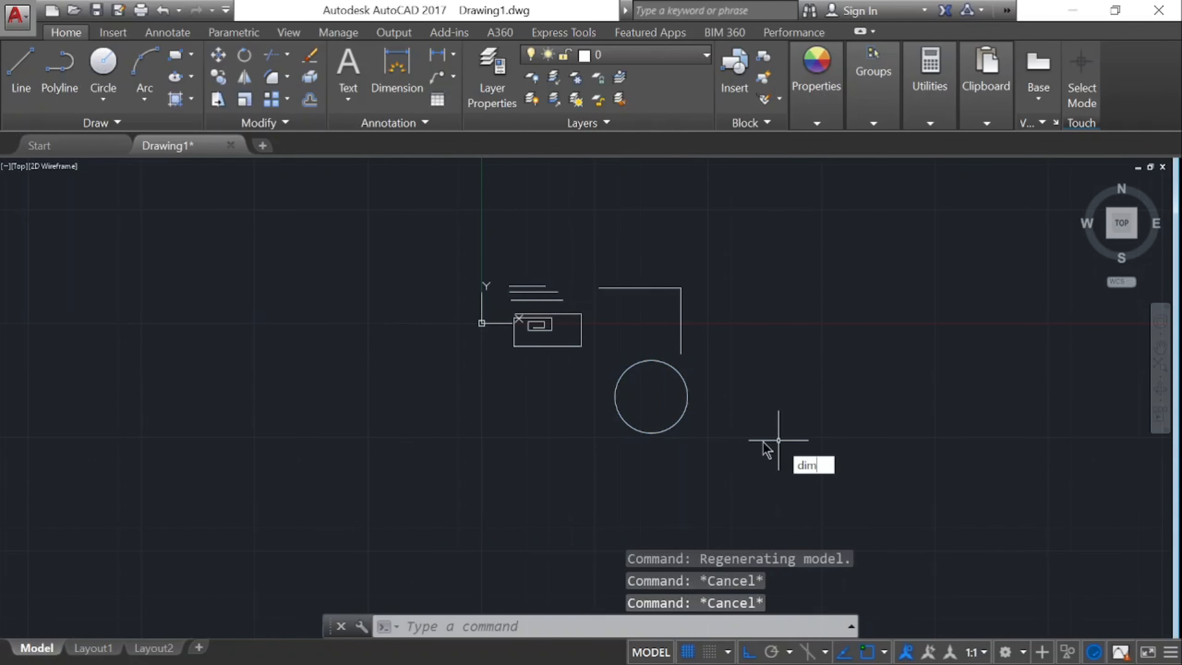
pyautogui.press('Return')
pyautogui.scroll(4, 611, 428)
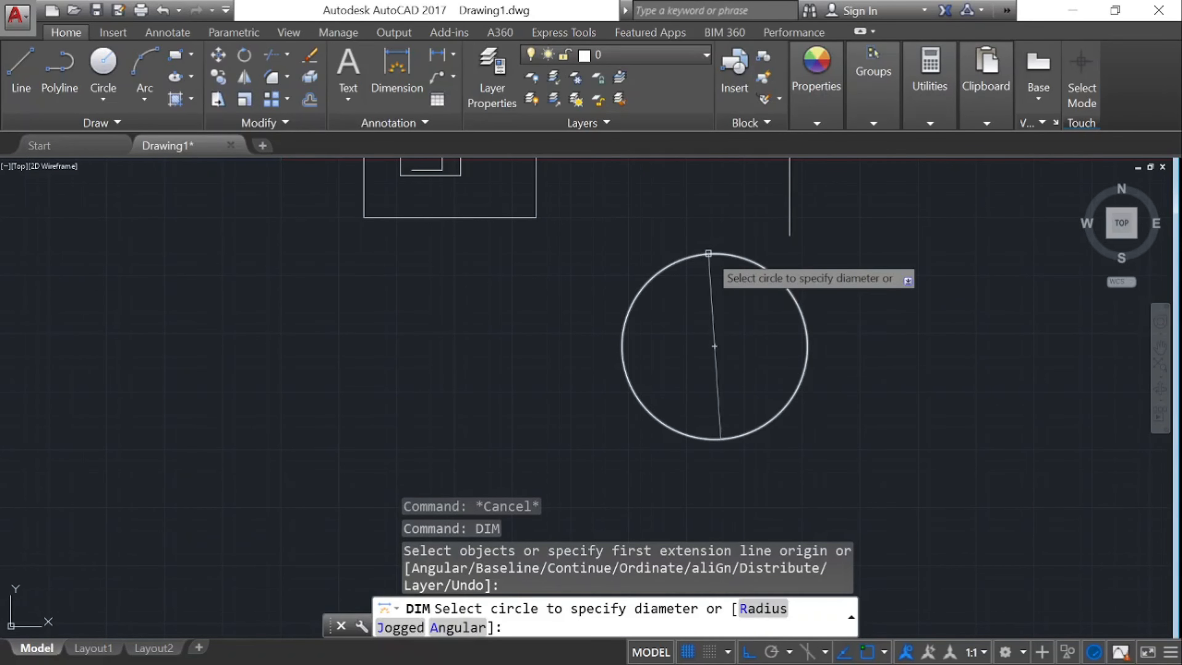
pyautogui.click(708, 254)
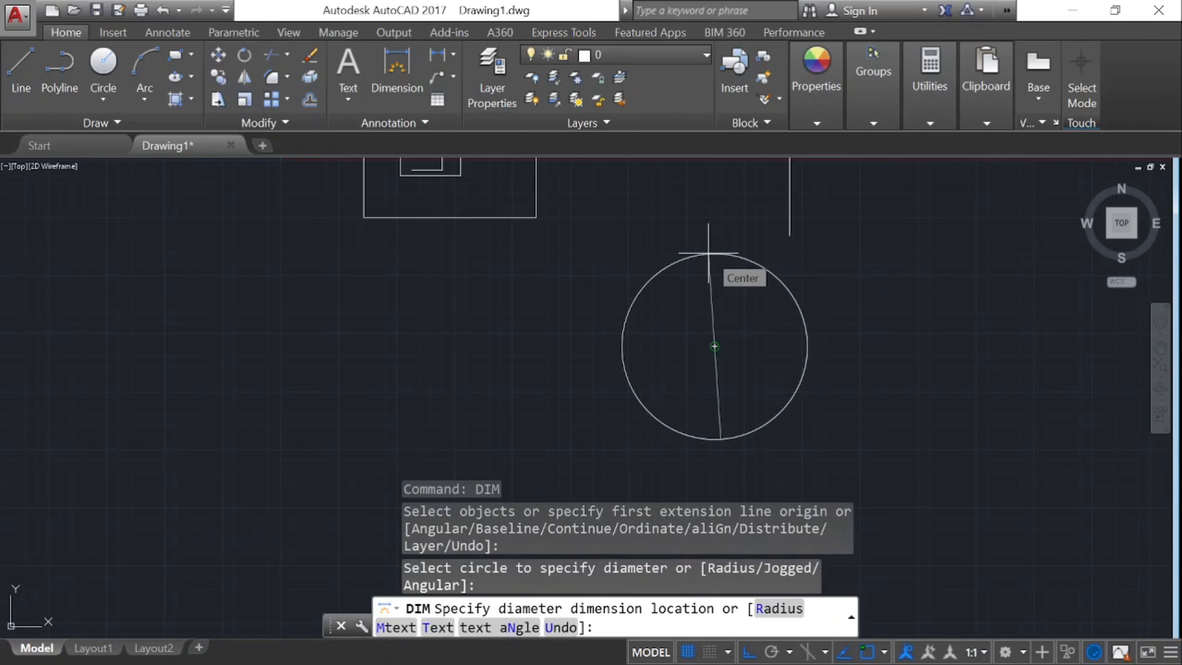
pyautogui.press('Escape')
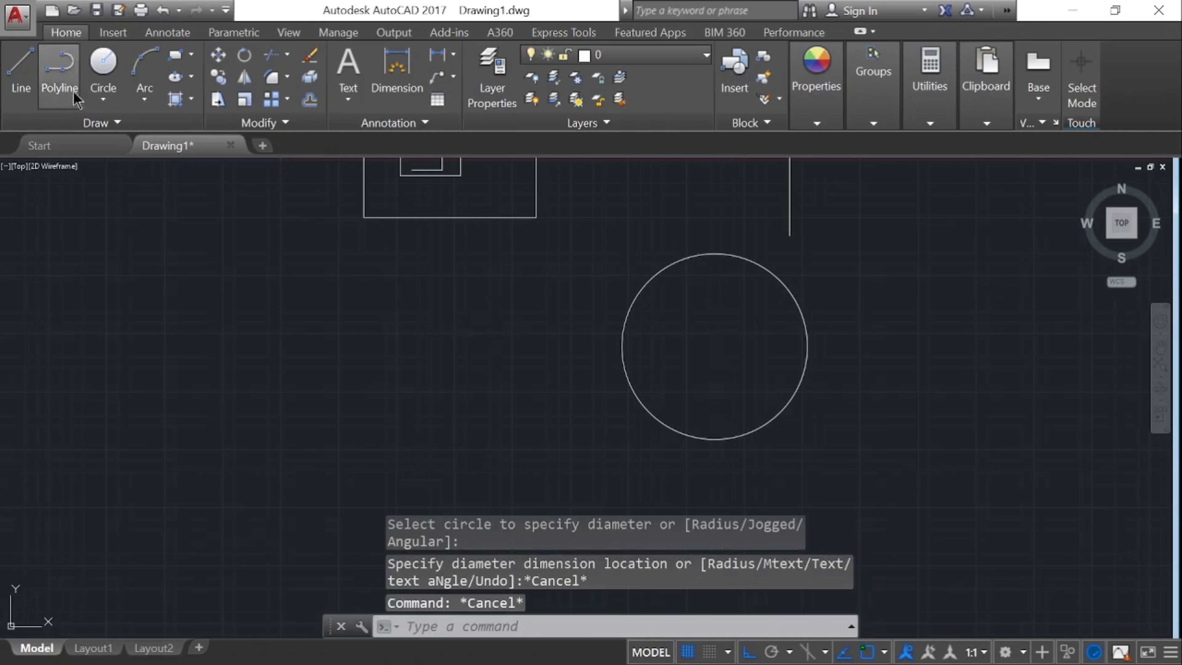
# Draw a circle by center and diameter below the spiral's lower-left corner, half the diameter of the first circle
pyautogui.click(112, 103)
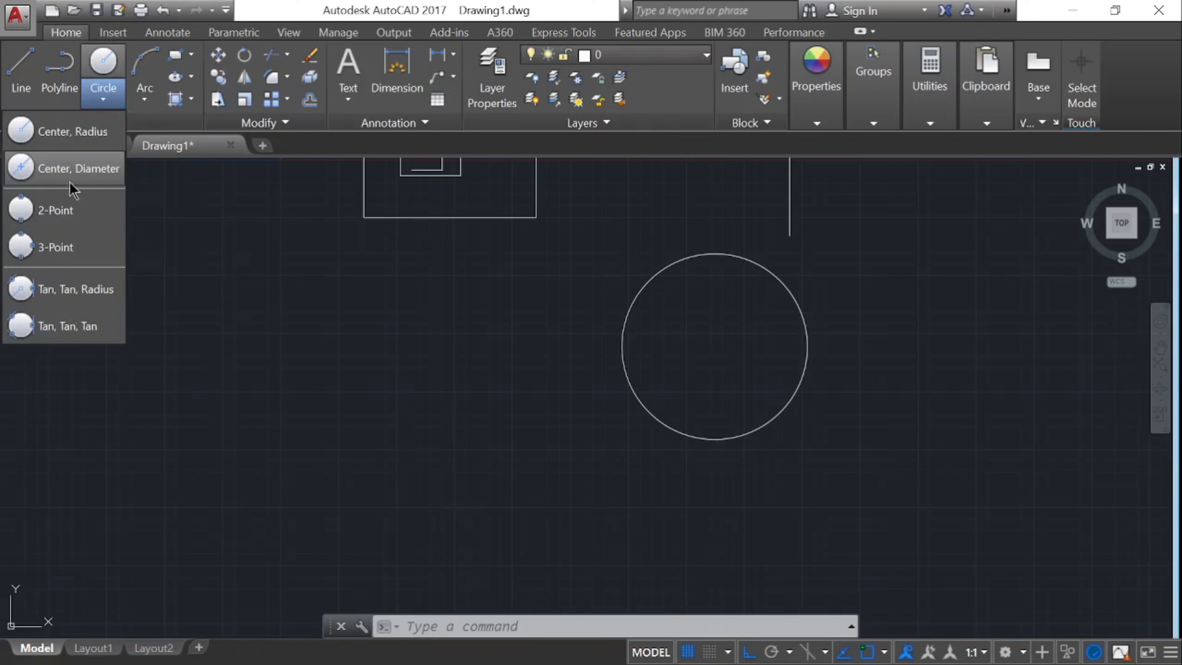
pyautogui.click(68, 173)
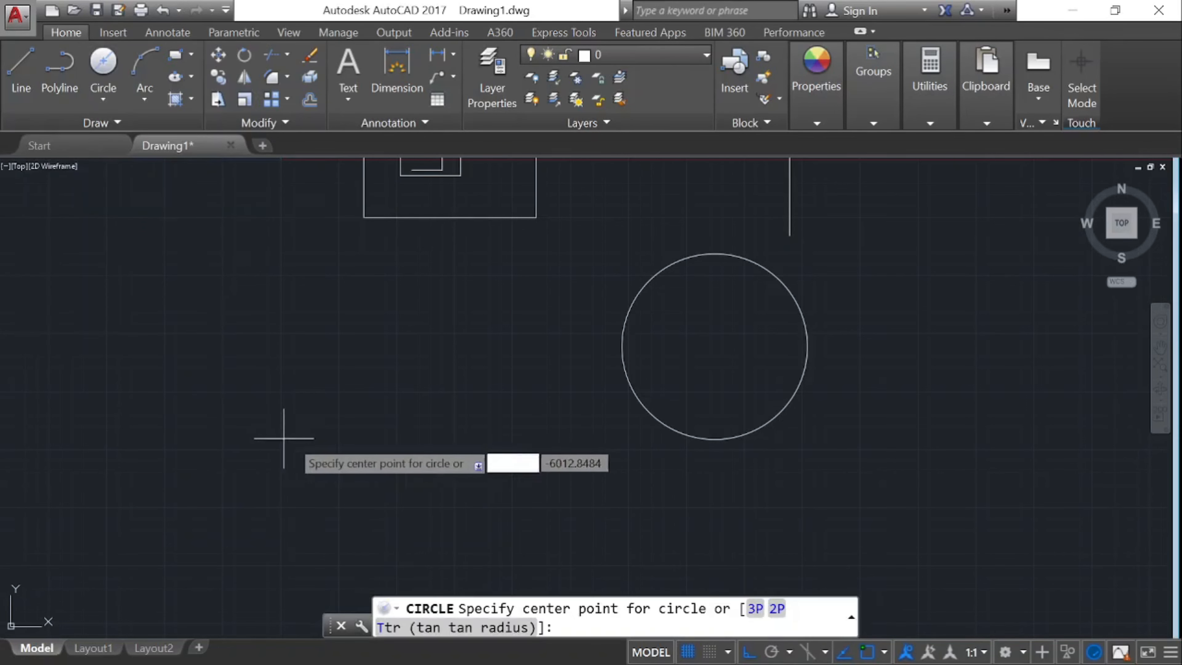
pyautogui.click(336, 395)
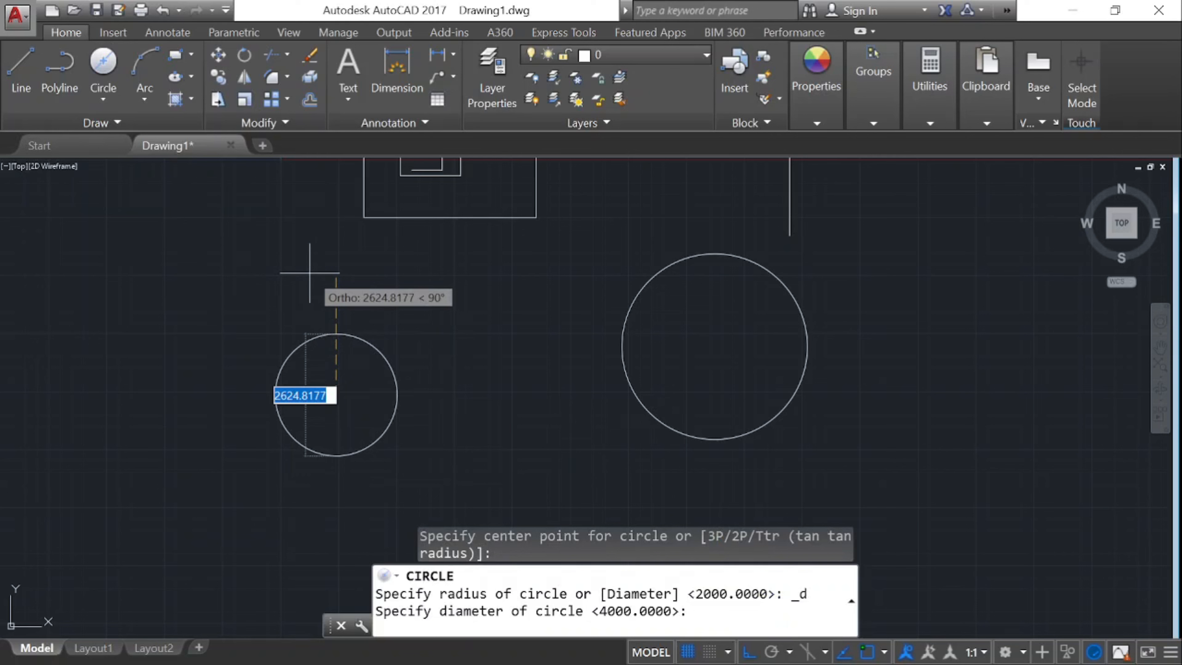
pyautogui.press('BackSpace')
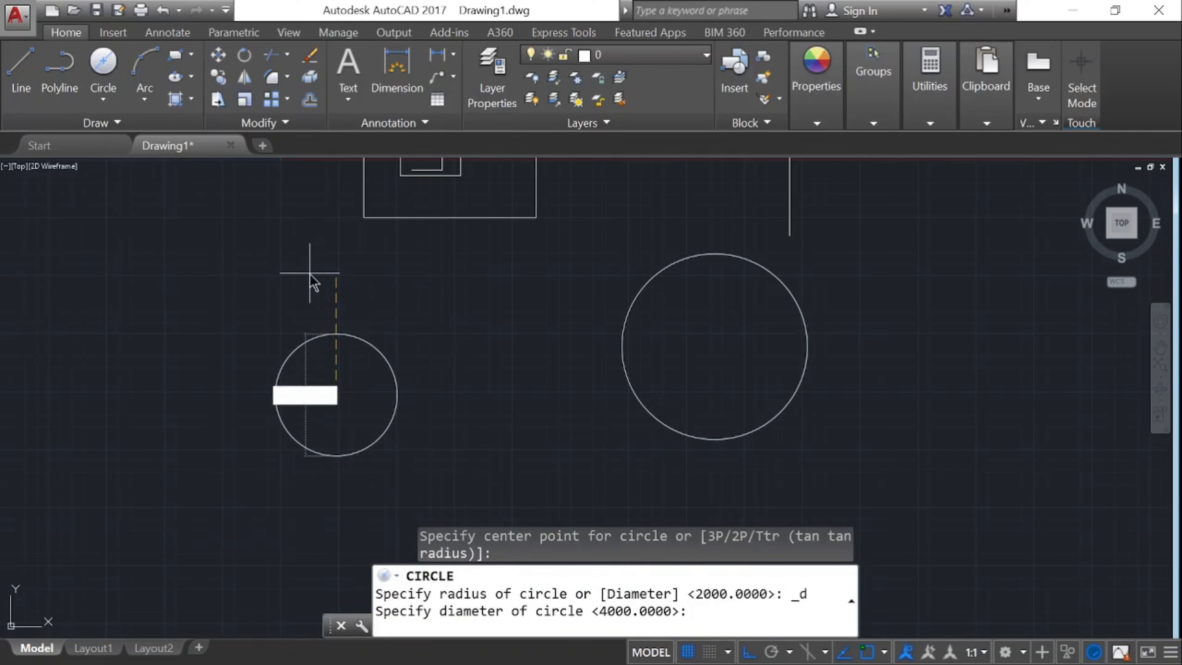
pyautogui.press('Return')
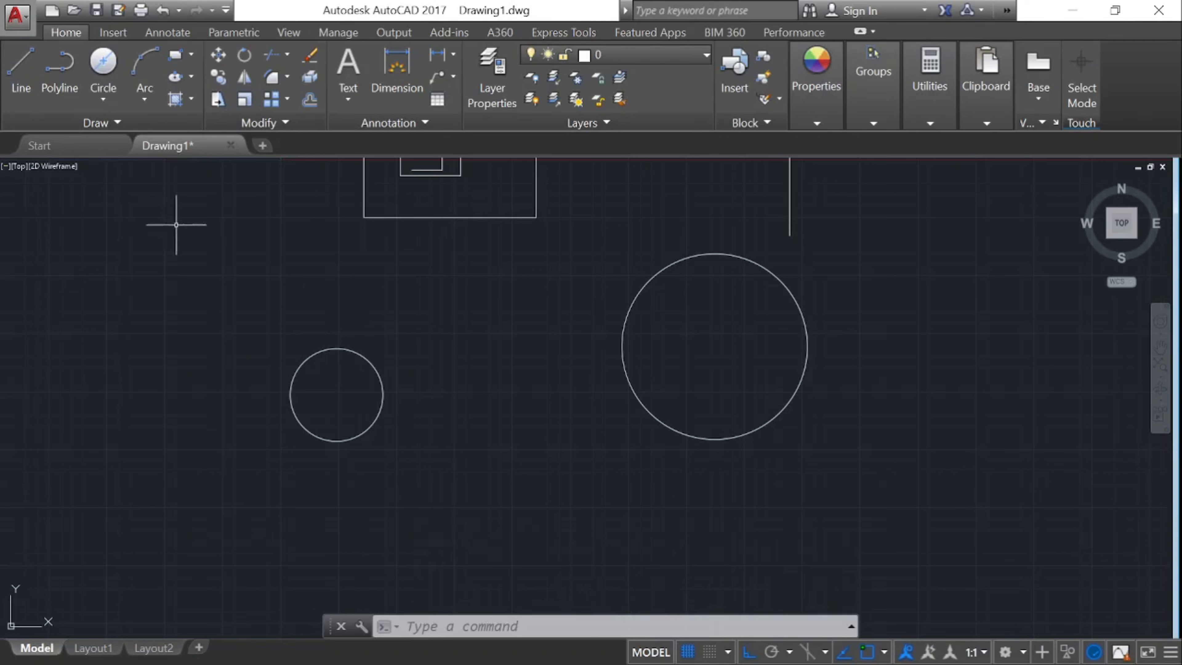
# Draw a two-point circle using the two endpoints of the spiral's lowest horizontal edge as its diameter
pyautogui.click(112, 94)
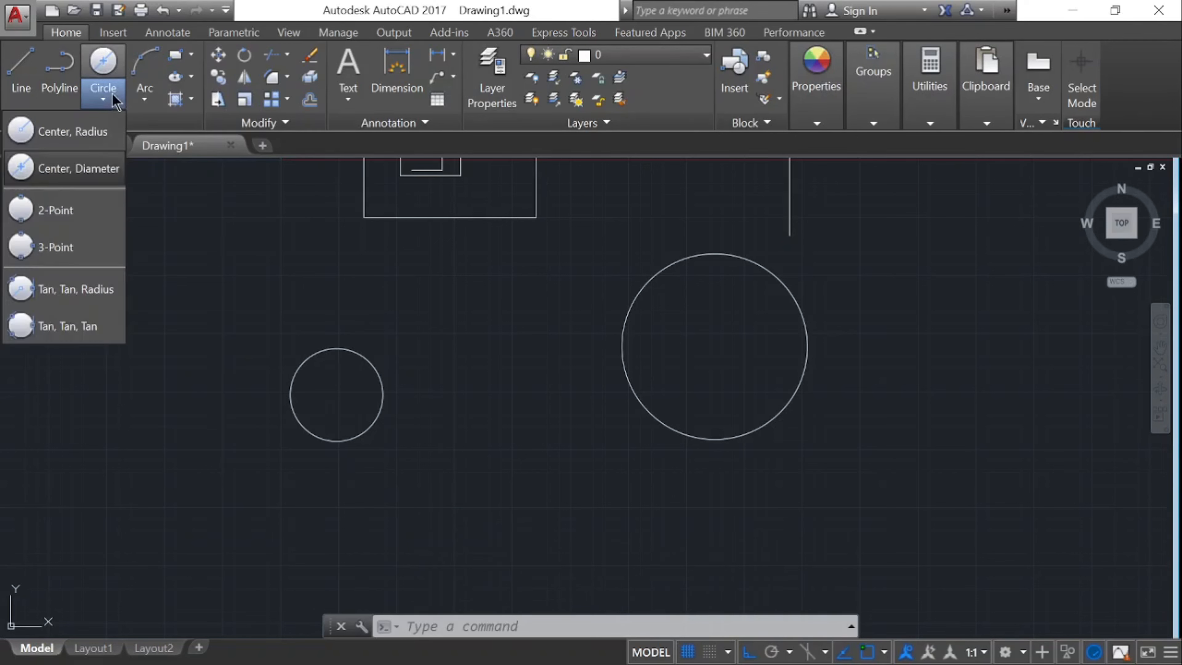
pyautogui.click(100, 214)
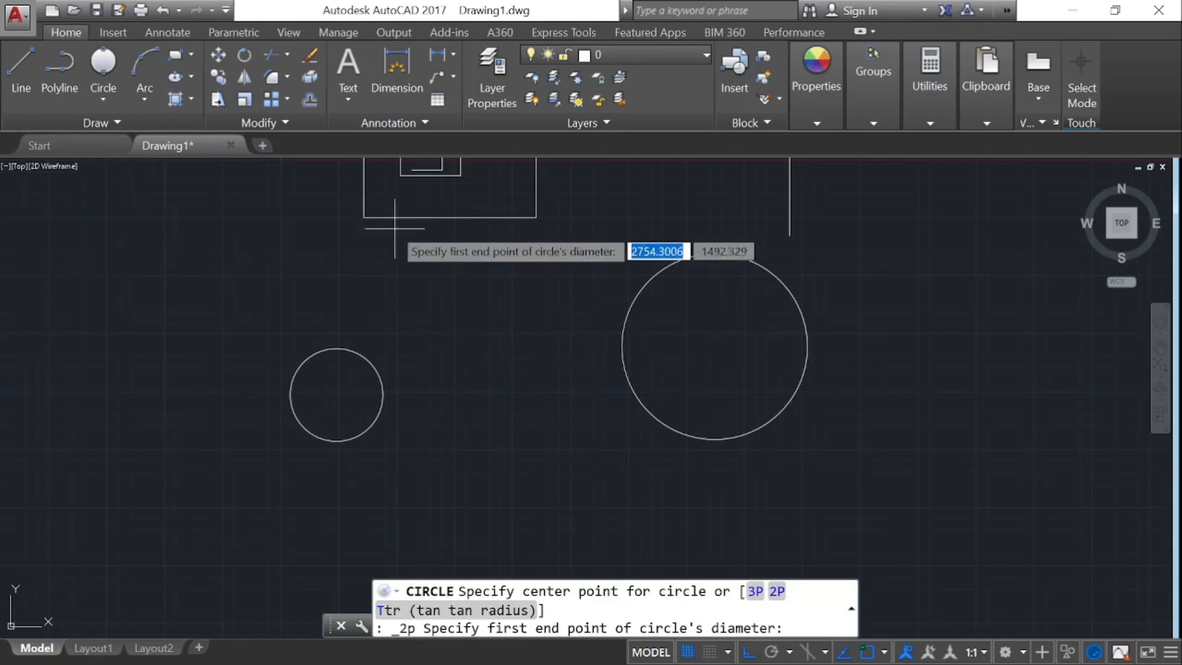
pyautogui.click(363, 217)
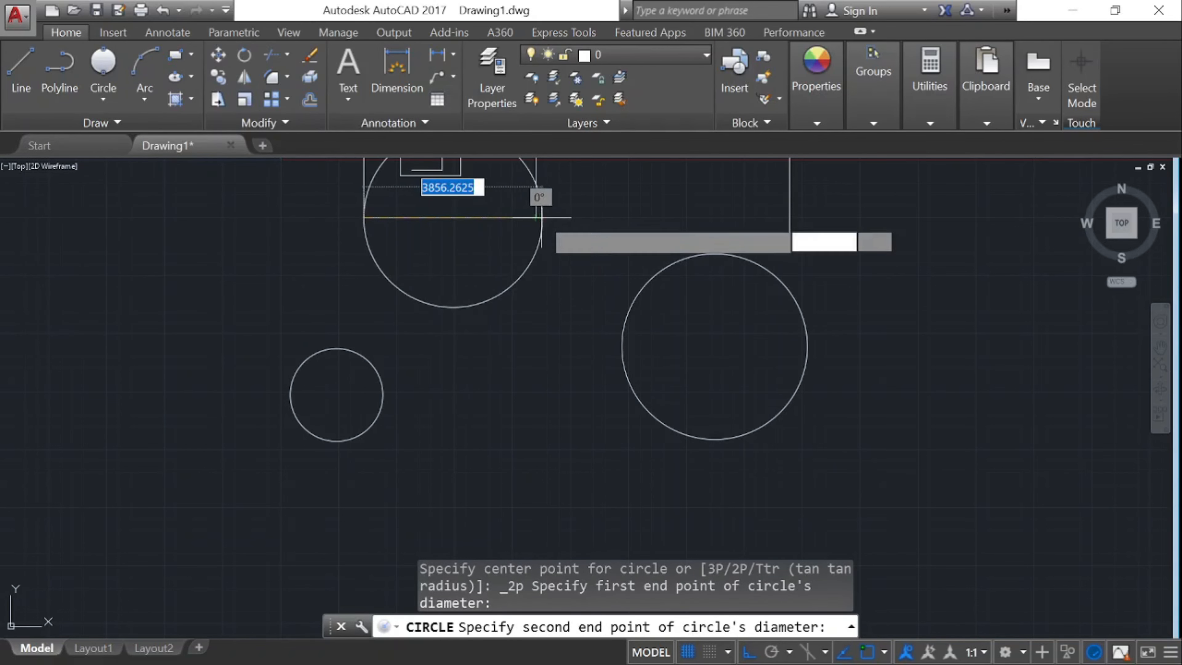
pyautogui.click(536, 217)
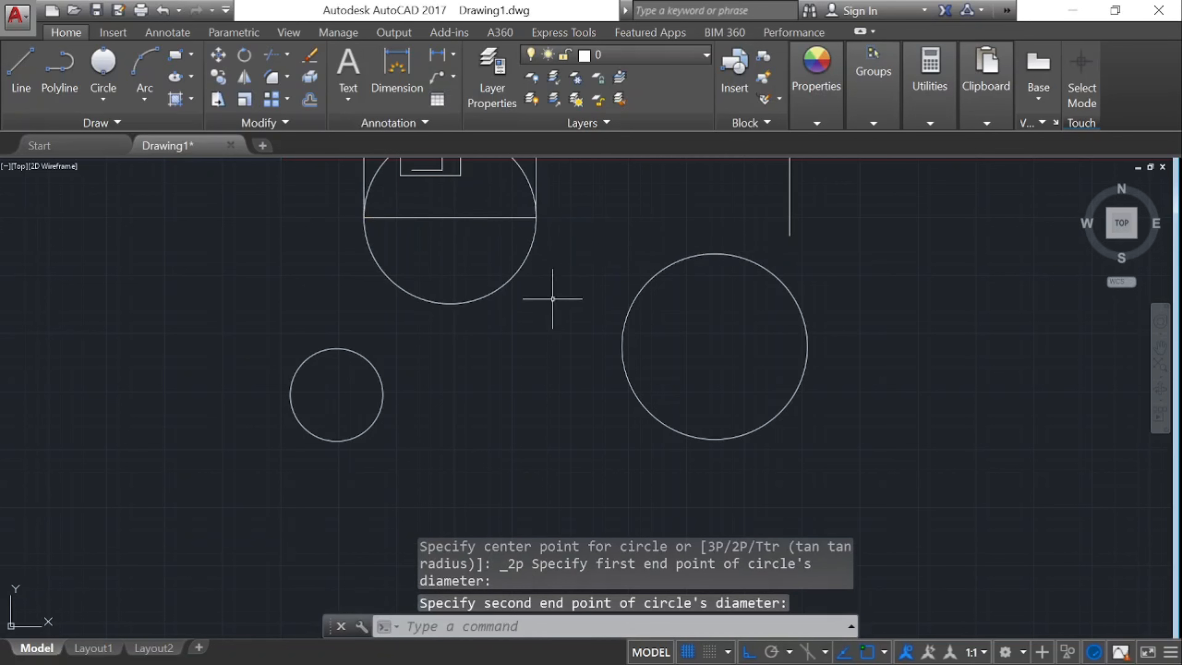
pyautogui.scroll(-3, 475, 395)
pyautogui.scroll(-2, 509, 317)
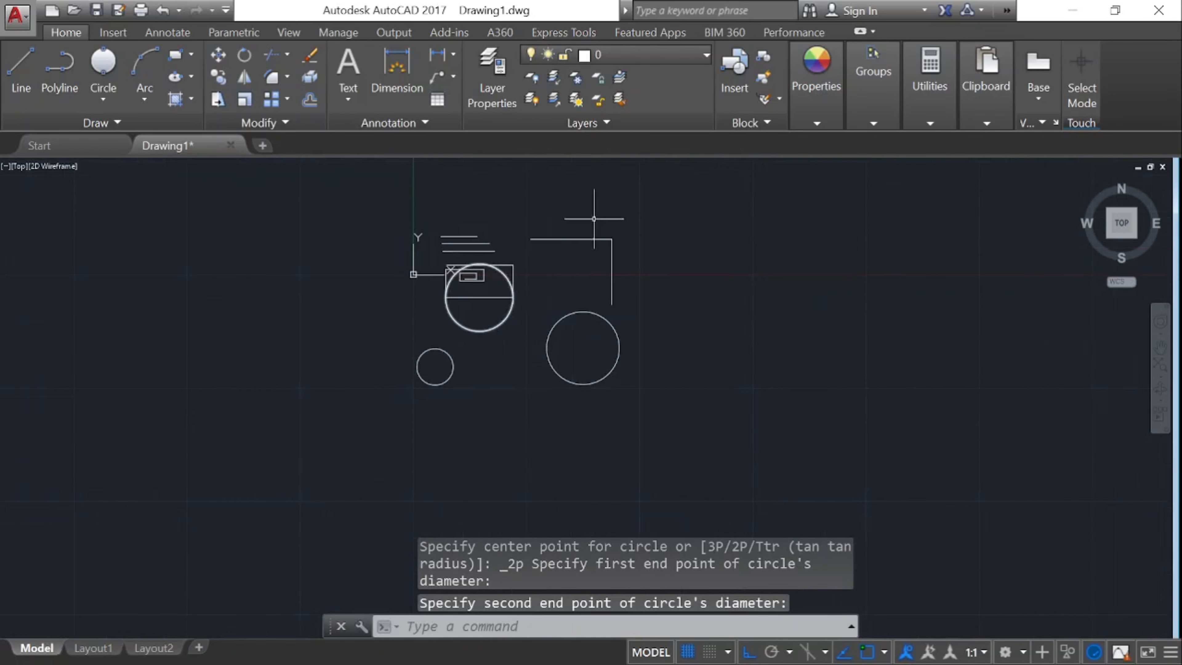
pyautogui.scroll(2, 602, 214)
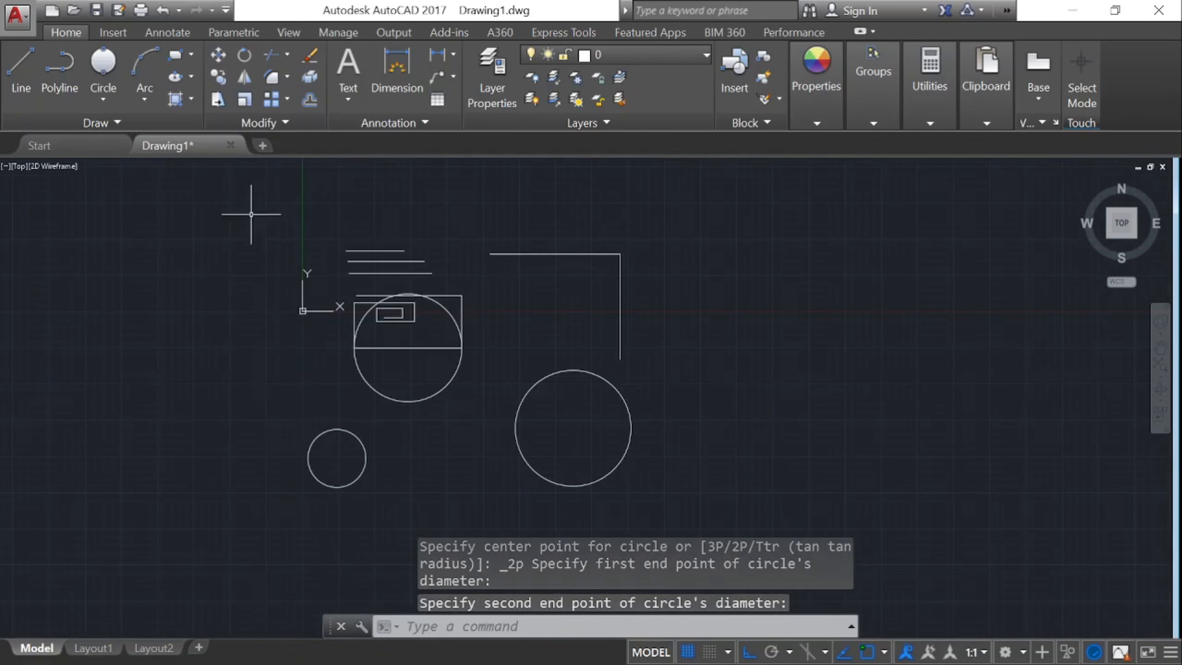
# Draw a two-point circle about 4480 units in diameter across the endpoints of the horizontal segment joined to the vertical line
pyautogui.click(103, 65)
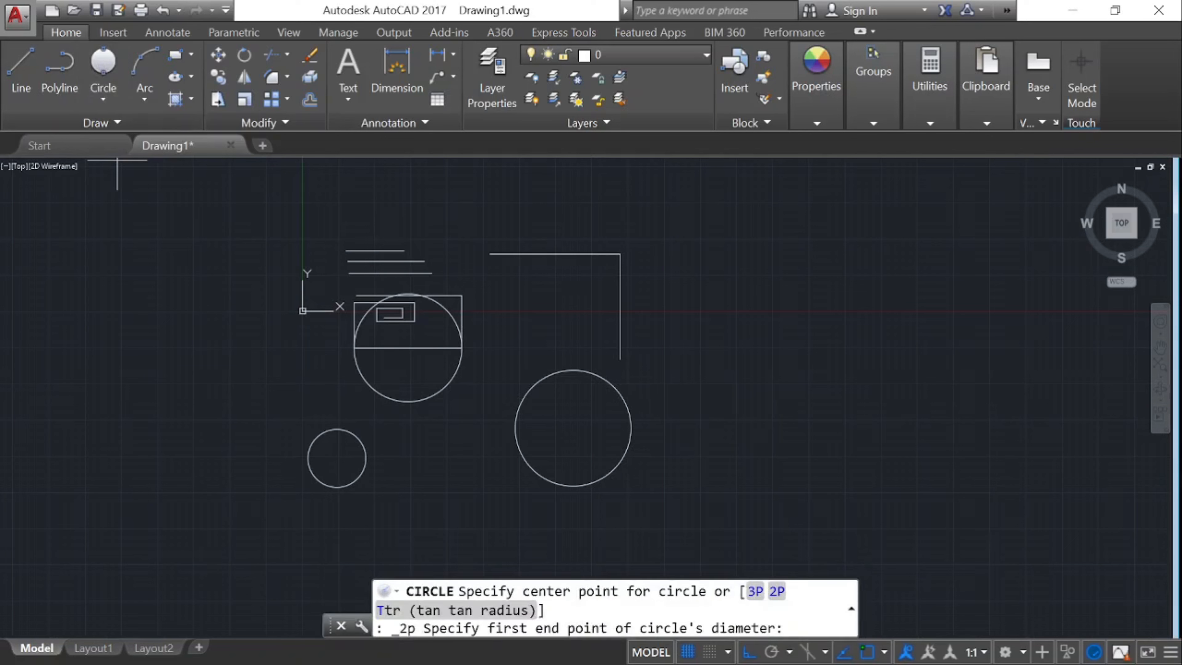
pyautogui.click(489, 253)
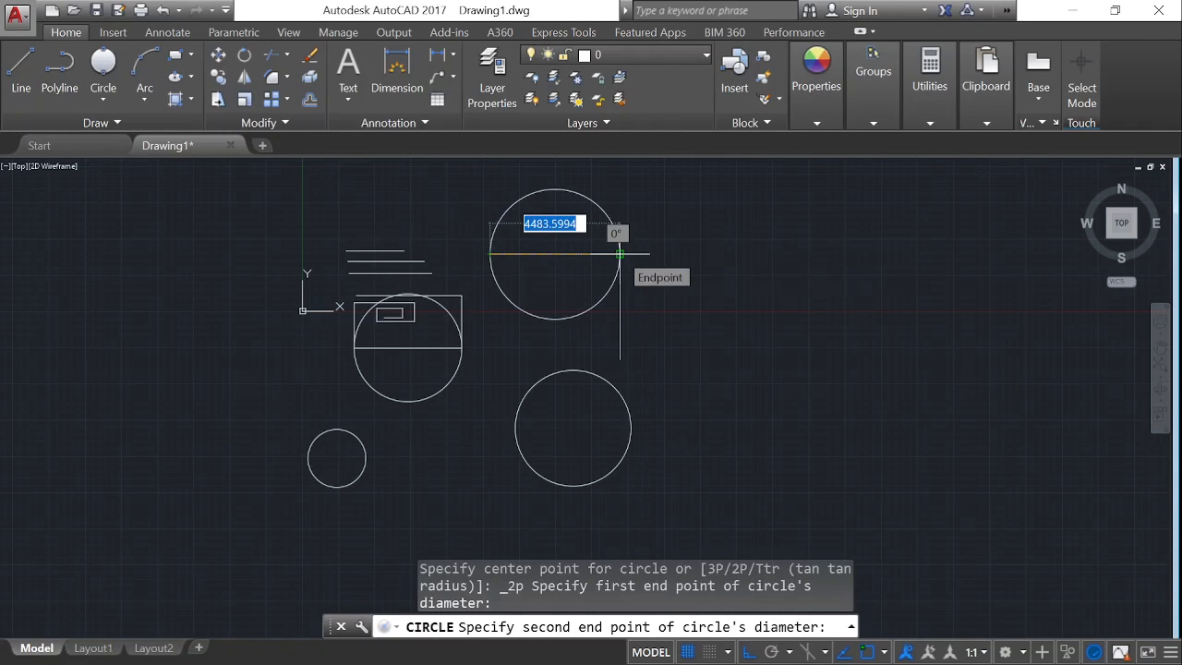
pyautogui.click(620, 253)
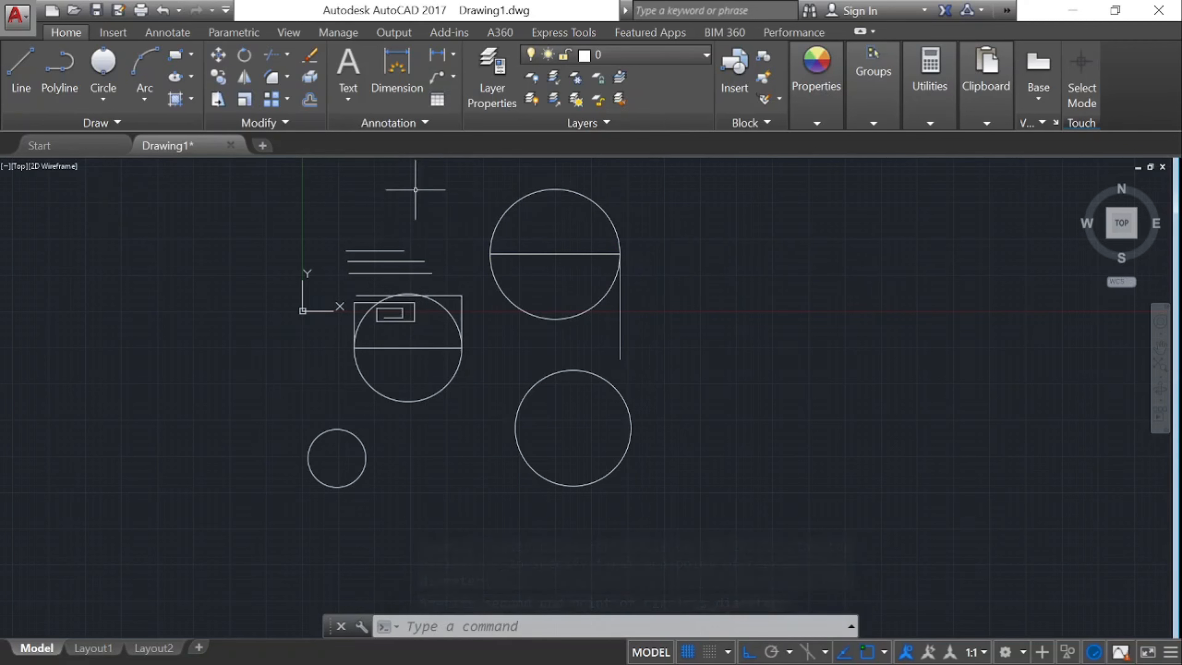
# Draw a separate horizontal line in the empty area to the right of all the existing shapes
pyautogui.click(21, 70)
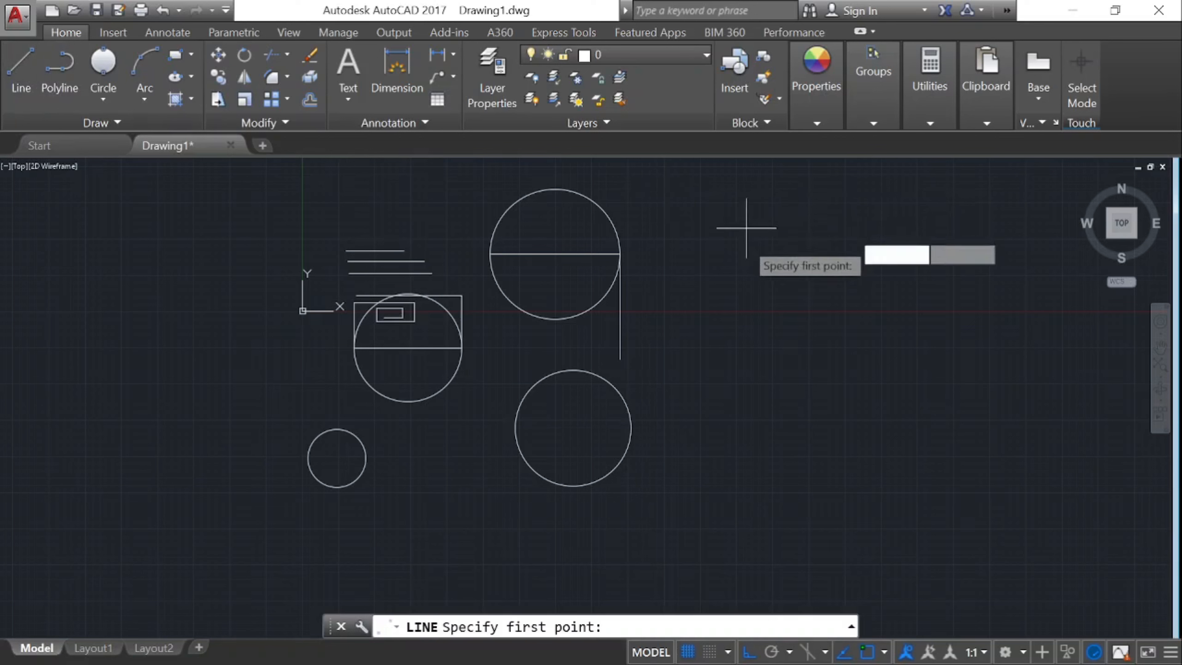
pyautogui.click(766, 245)
pyautogui.click(871, 236)
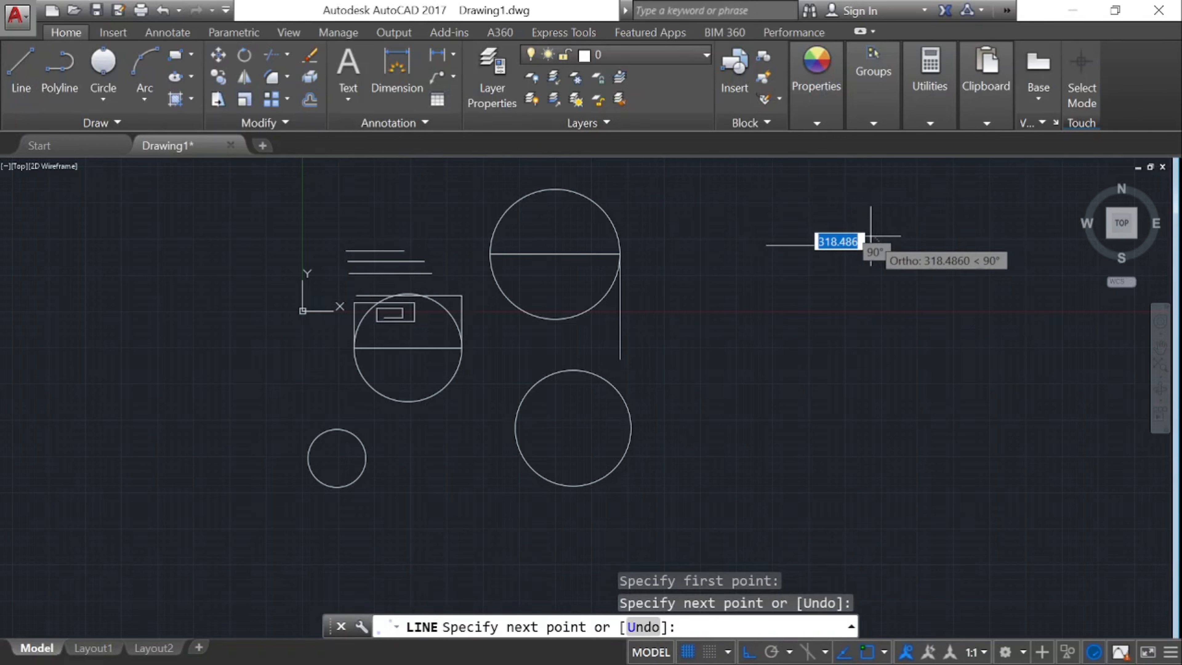
pyautogui.press('Escape')
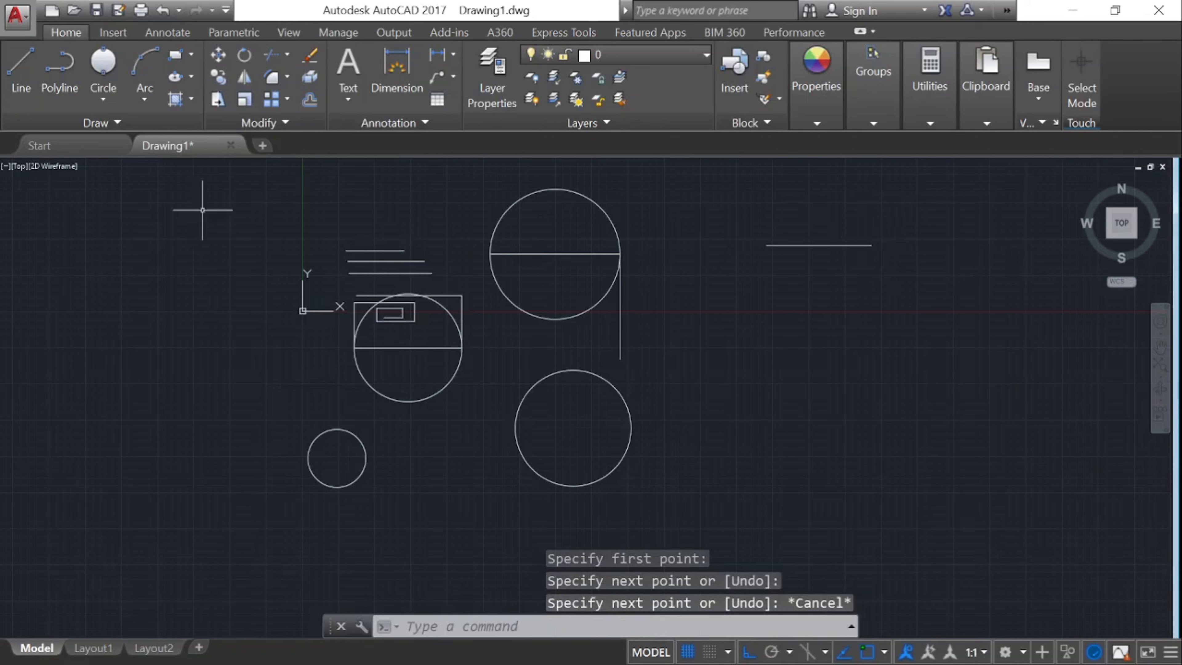
# Draw a two-point circle about 3610 units in diameter across the endpoints of the separate horizontal line
pyautogui.click(106, 63)
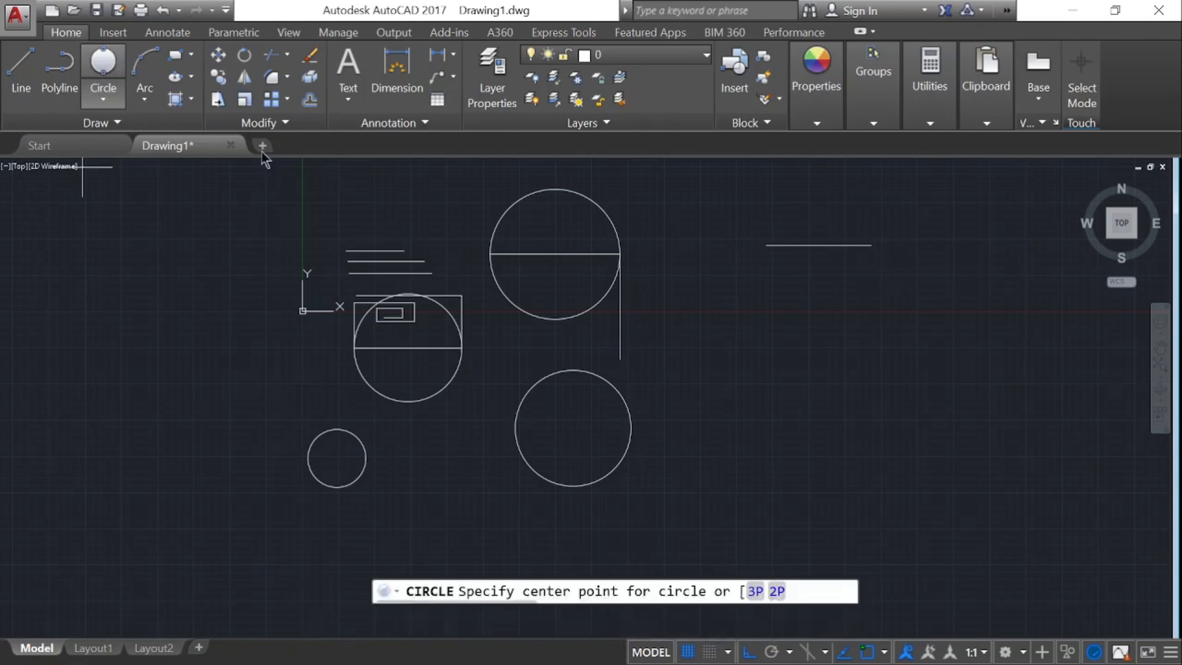
pyautogui.click(765, 245)
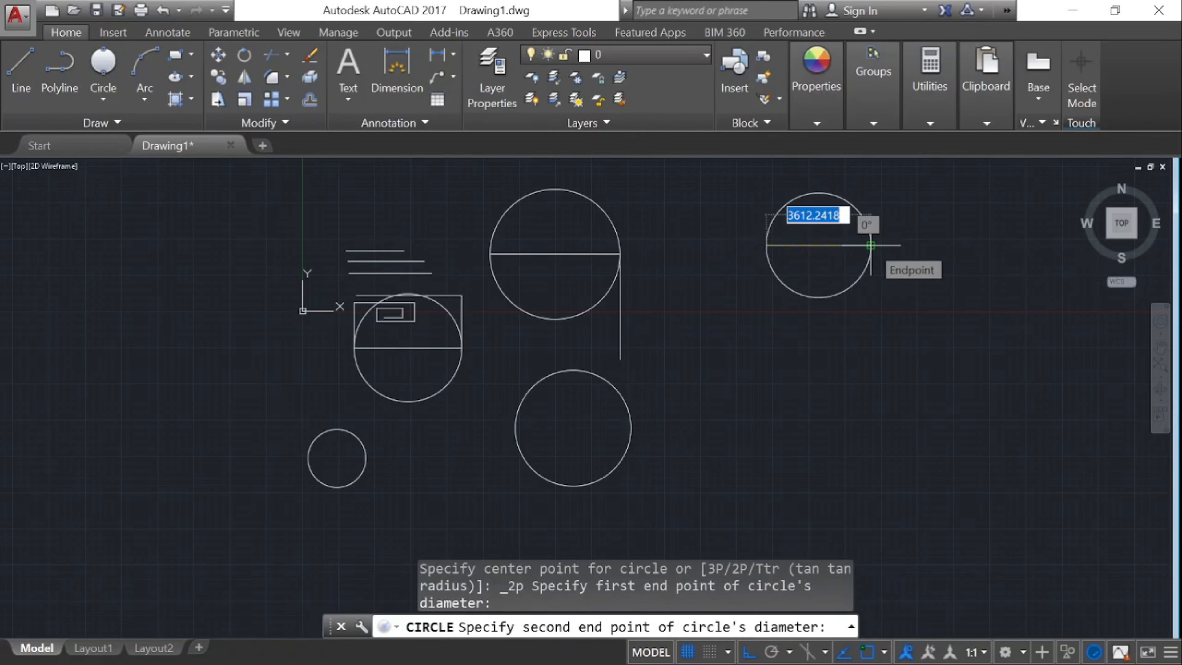
pyautogui.click(871, 245)
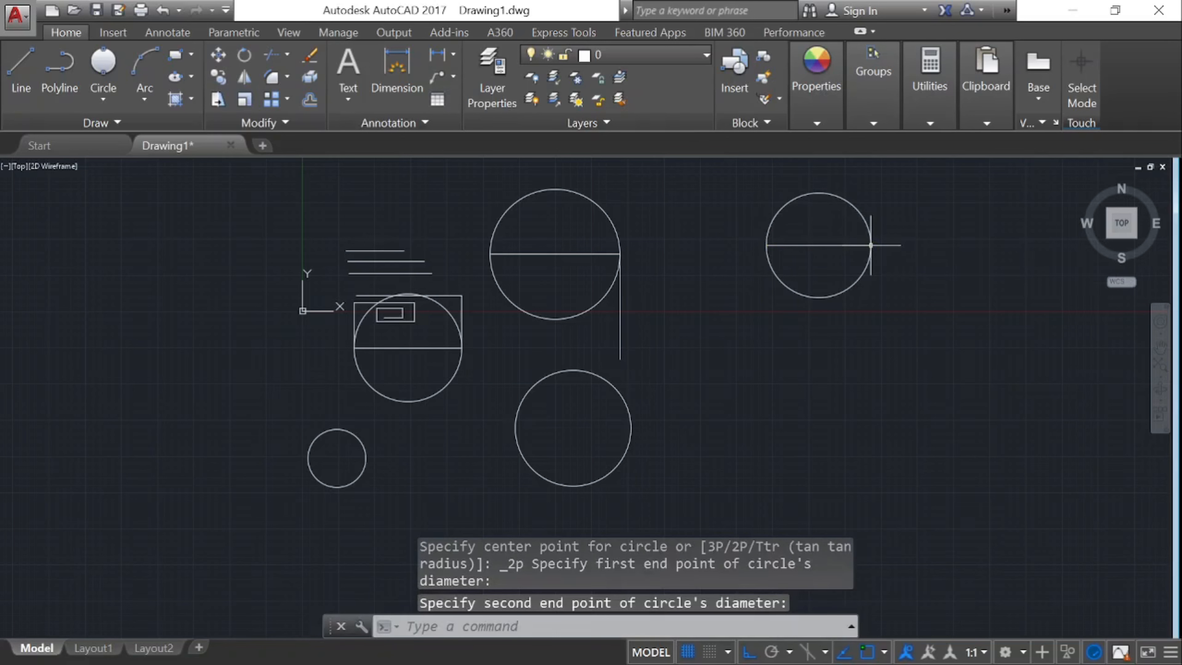
pyautogui.press('Escape')
pyautogui.press('Escape')
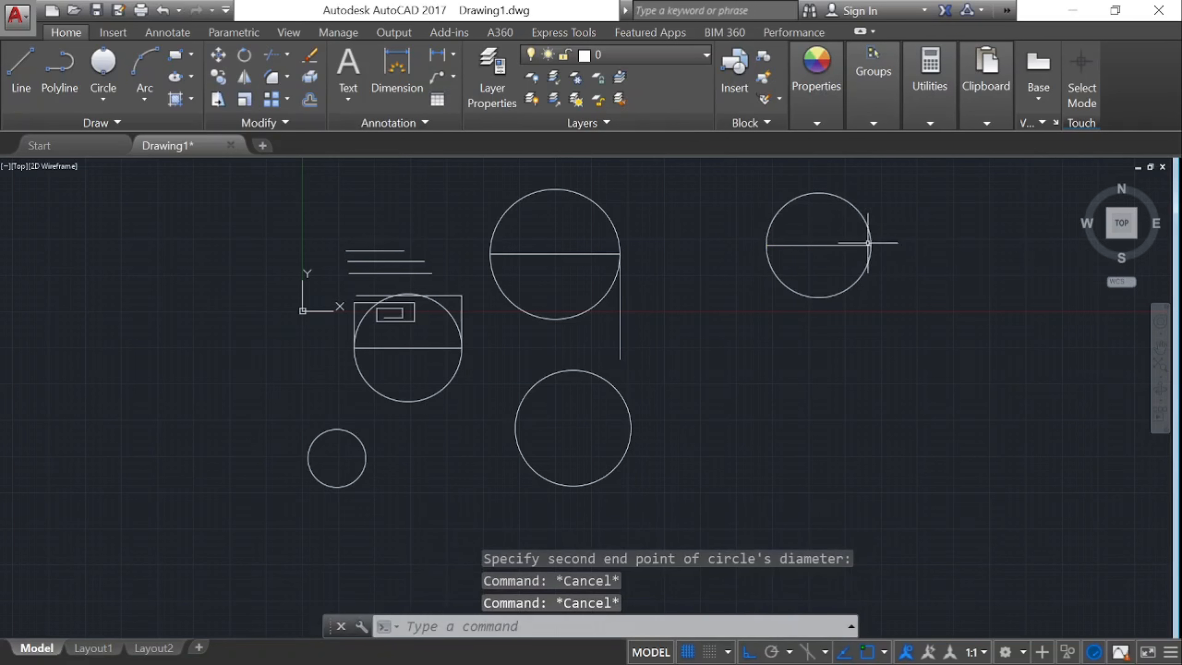
# Draw a three-point circle in the empty area below the newest two-point circle, picking two vertically aligned points and a third beside the lower one
pyautogui.click(104, 99)
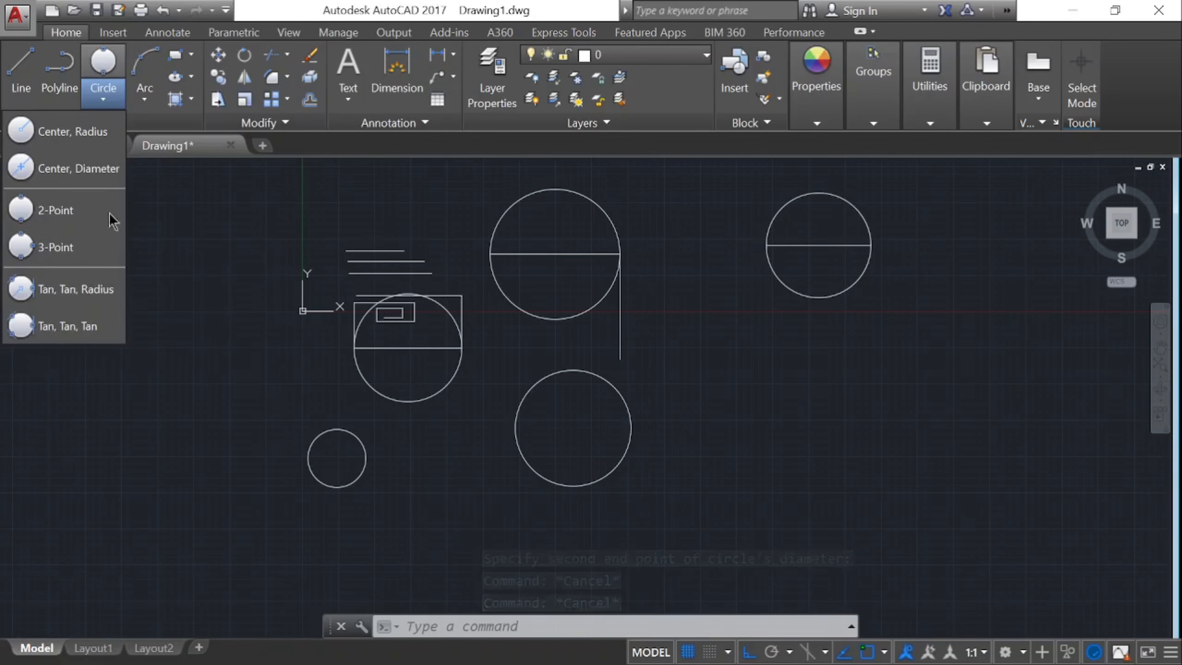
pyautogui.click(93, 246)
pyautogui.scroll(-2, 107, 334)
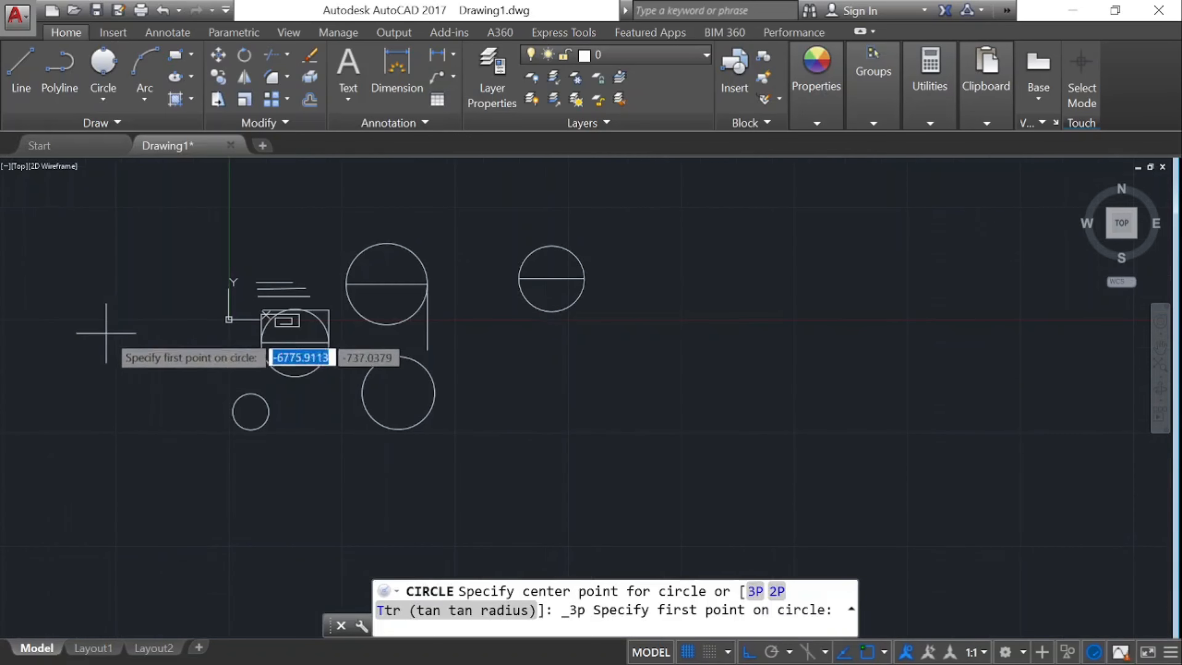
pyautogui.scroll(2, 566, 377)
pyautogui.click(521, 371)
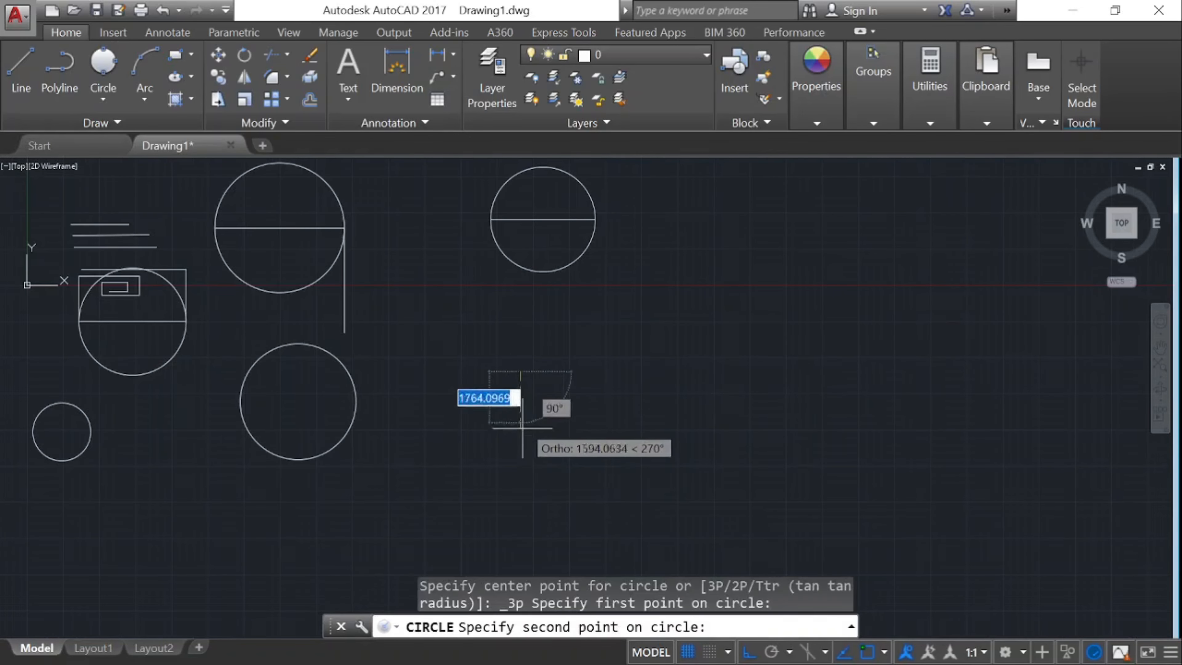
pyautogui.click(520, 482)
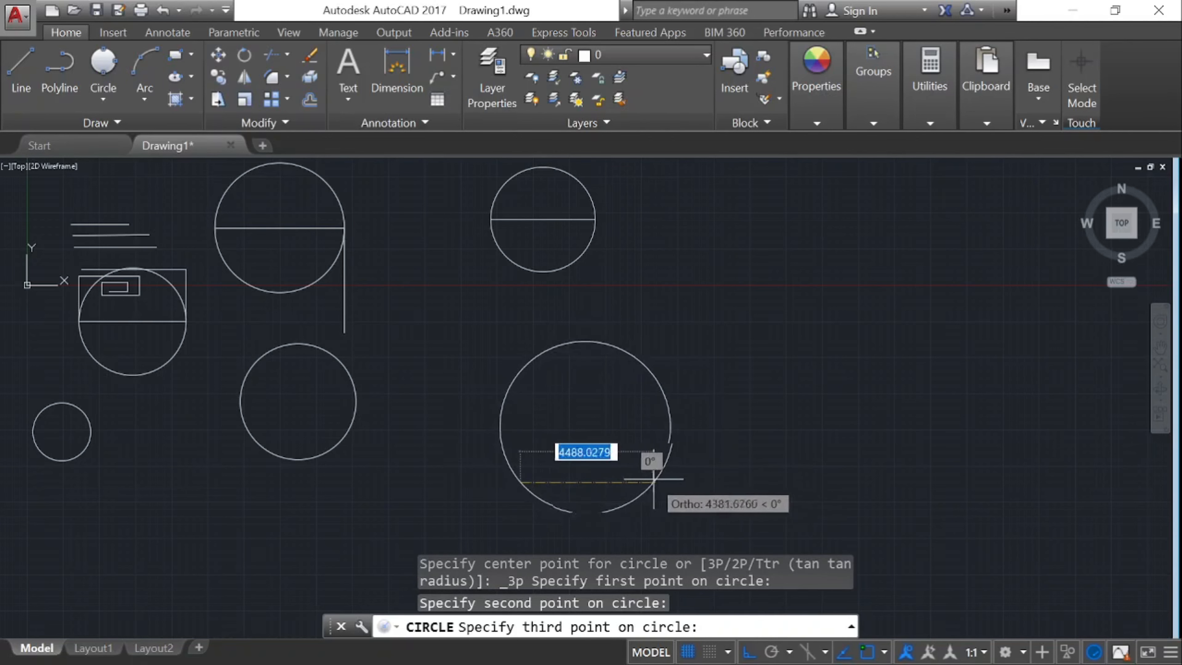
pyautogui.click(668, 481)
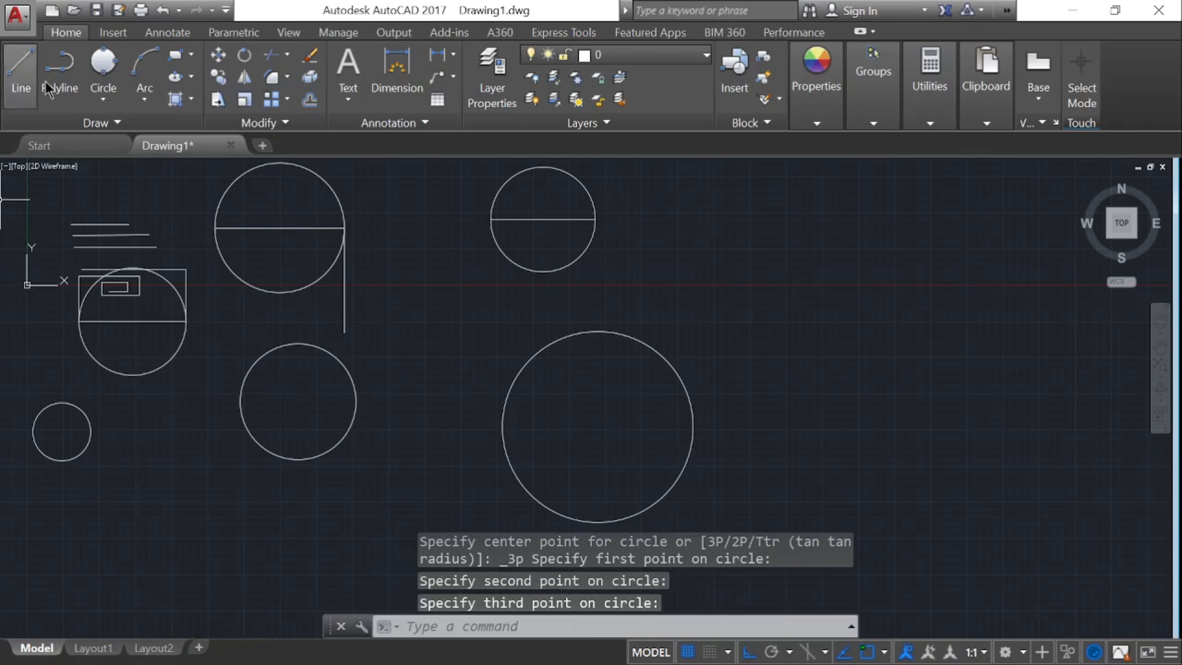
# Draw a triangle to the right of the three-point circle, plus a circle with the triangle's base as its diameter
pyautogui.click(100, 105)
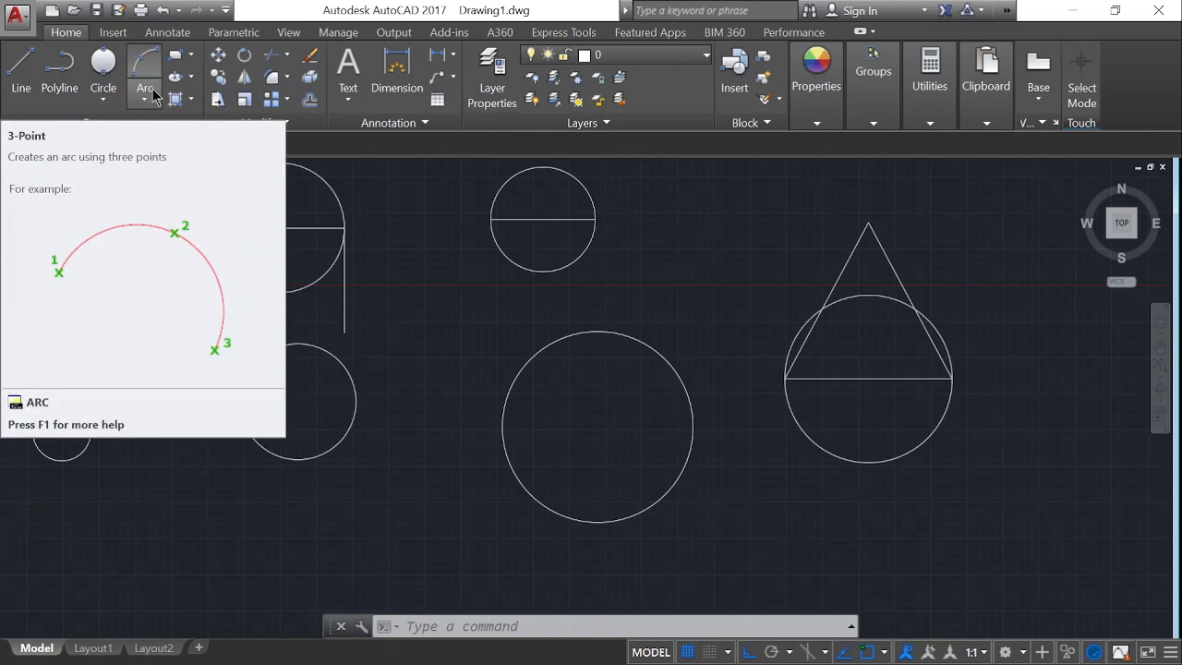
# Draw a three-point arc opening upward in the empty area to the right of the triangle
pyautogui.click(150, 90)
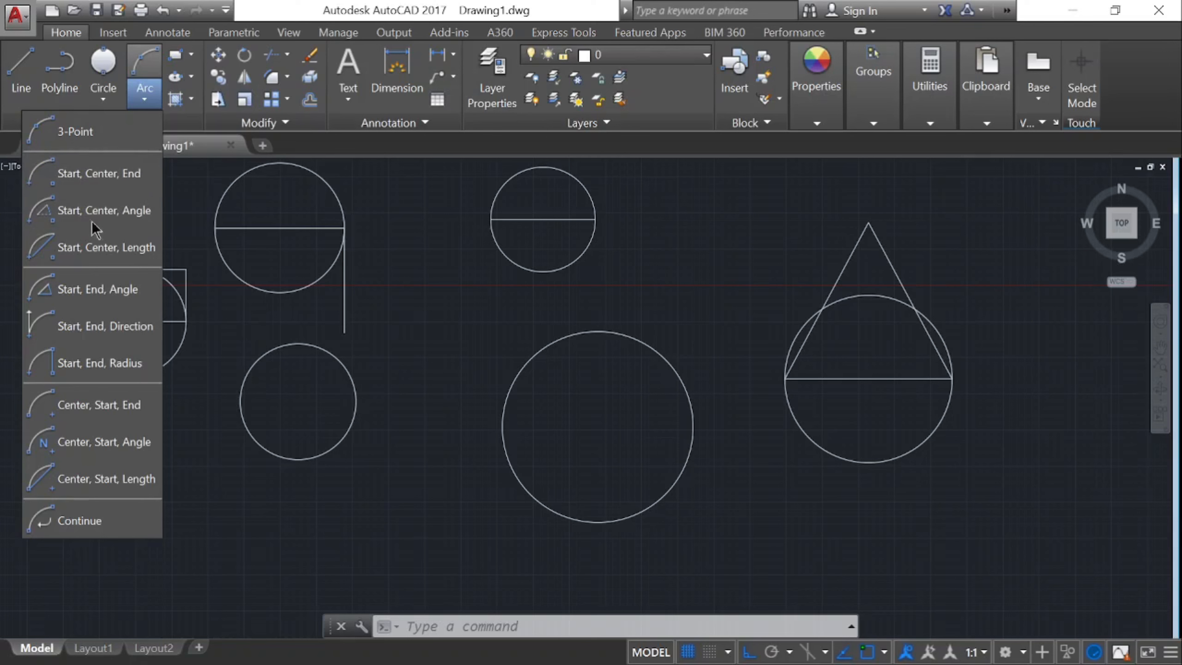
pyautogui.click(74, 132)
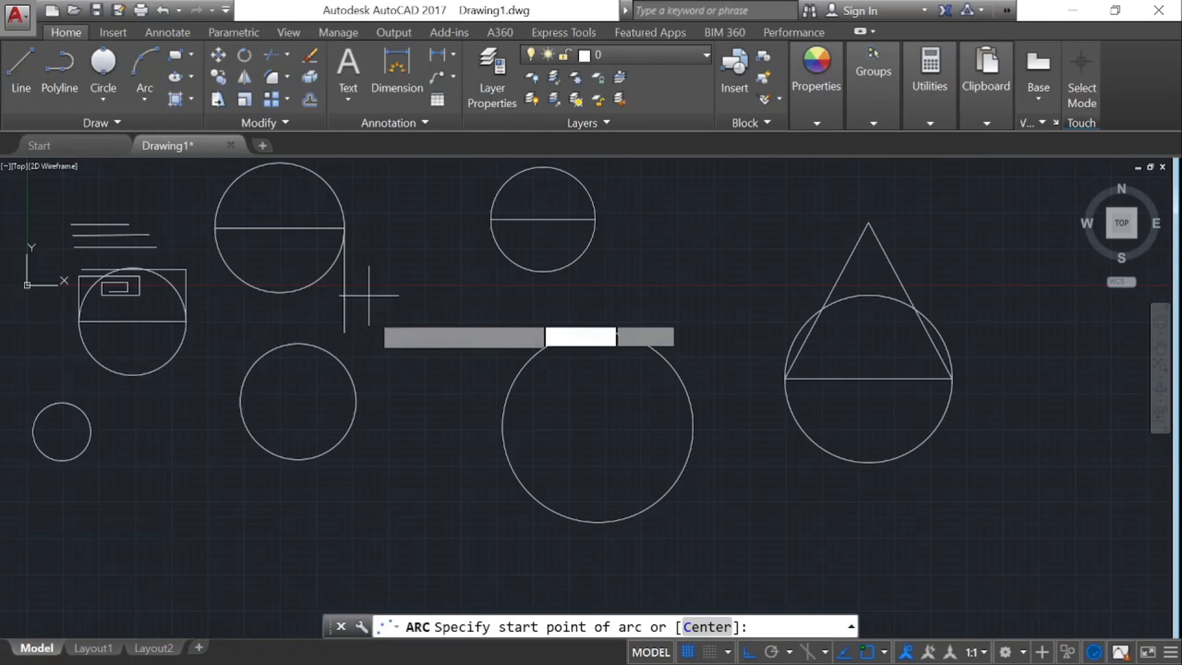
pyautogui.scroll(-5, 347, 315)
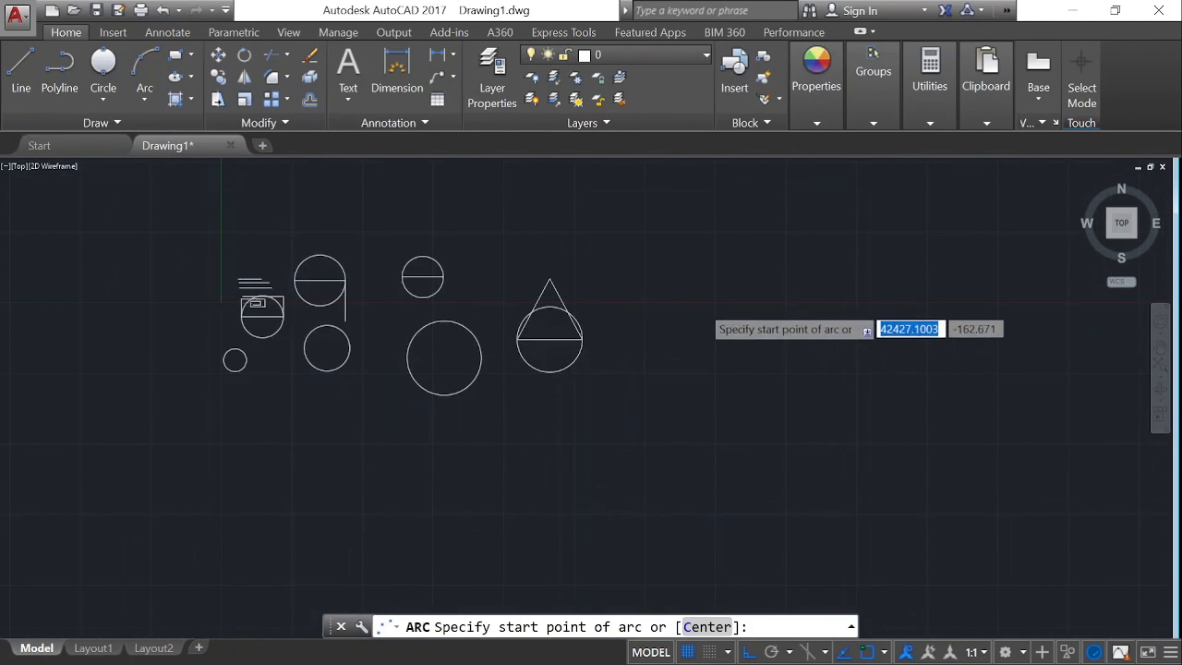
pyautogui.scroll(2, 713, 321)
pyautogui.click(586, 298)
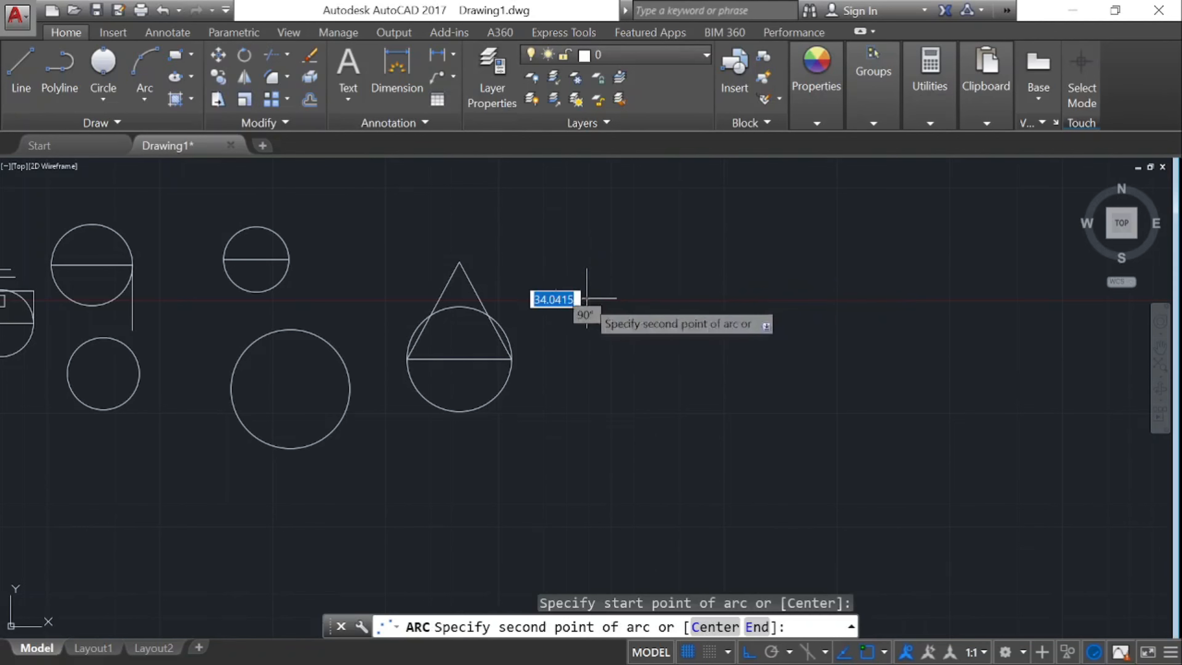
pyautogui.click(782, 298)
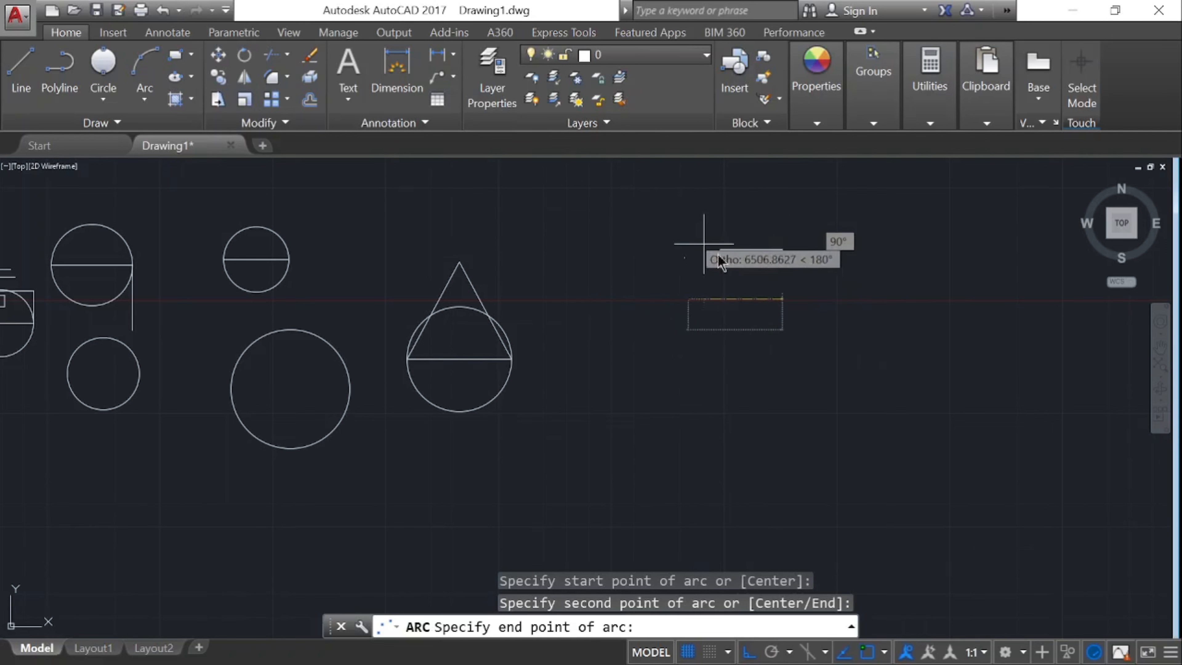
pyautogui.click(796, 269)
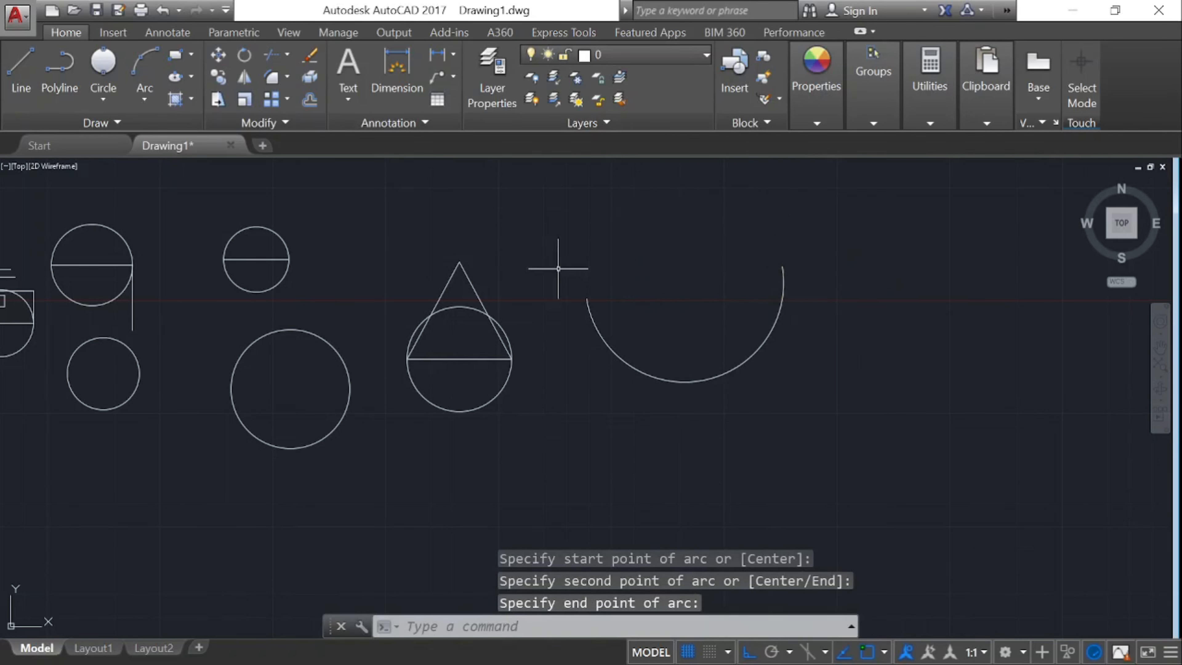
# Draw a three-quarter arc by start, center and end to the right of the three-point arc, ending directly above its center
pyautogui.click(144, 96)
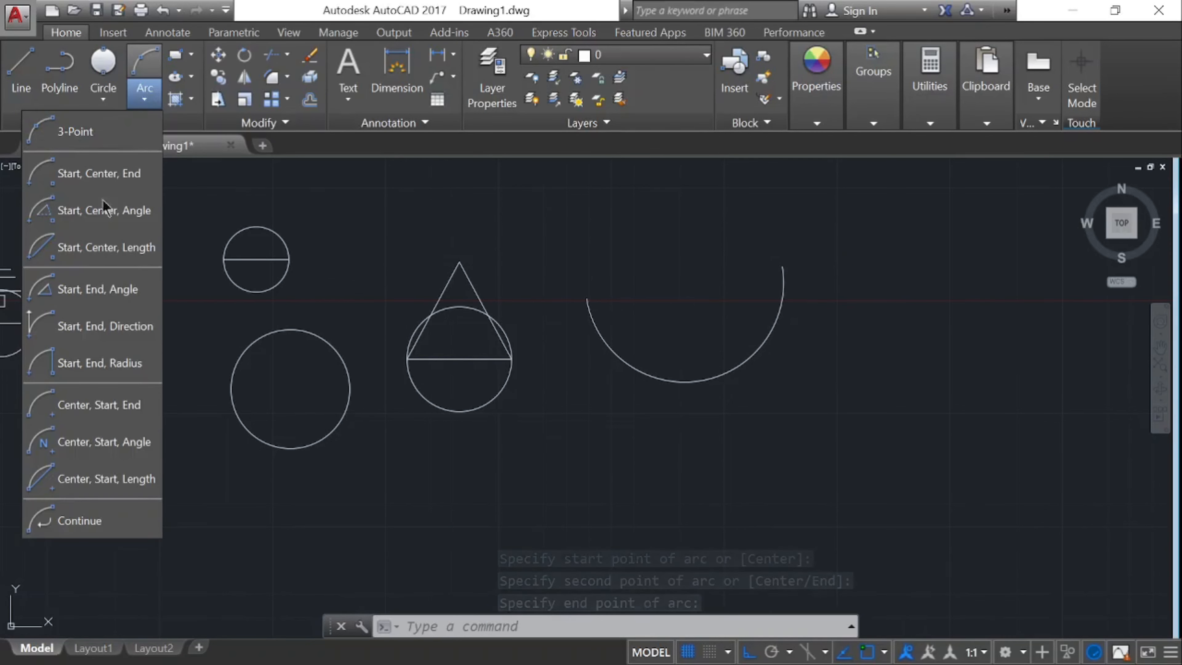
pyautogui.click(105, 174)
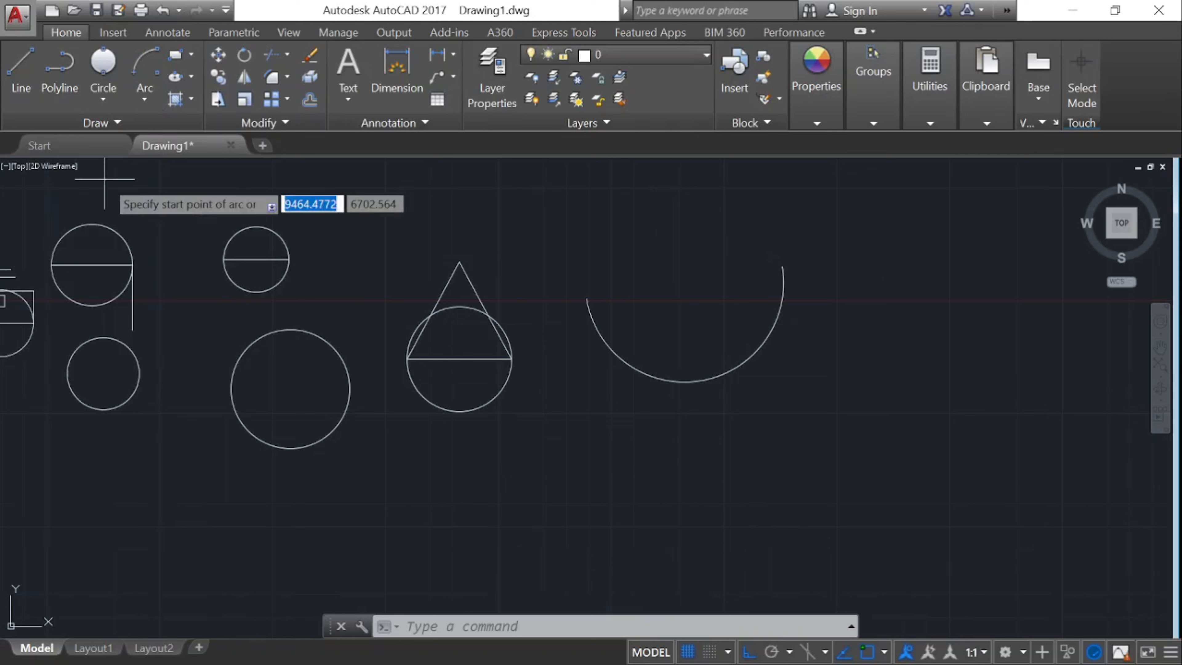
pyautogui.click(850, 293)
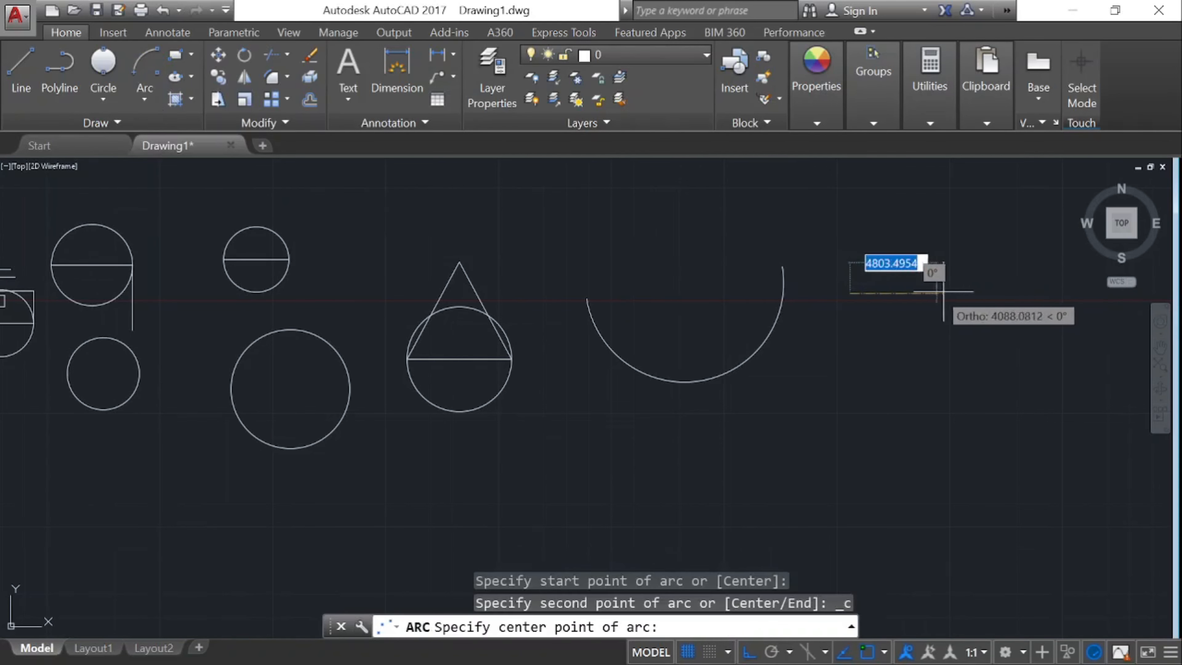
pyautogui.click(963, 292)
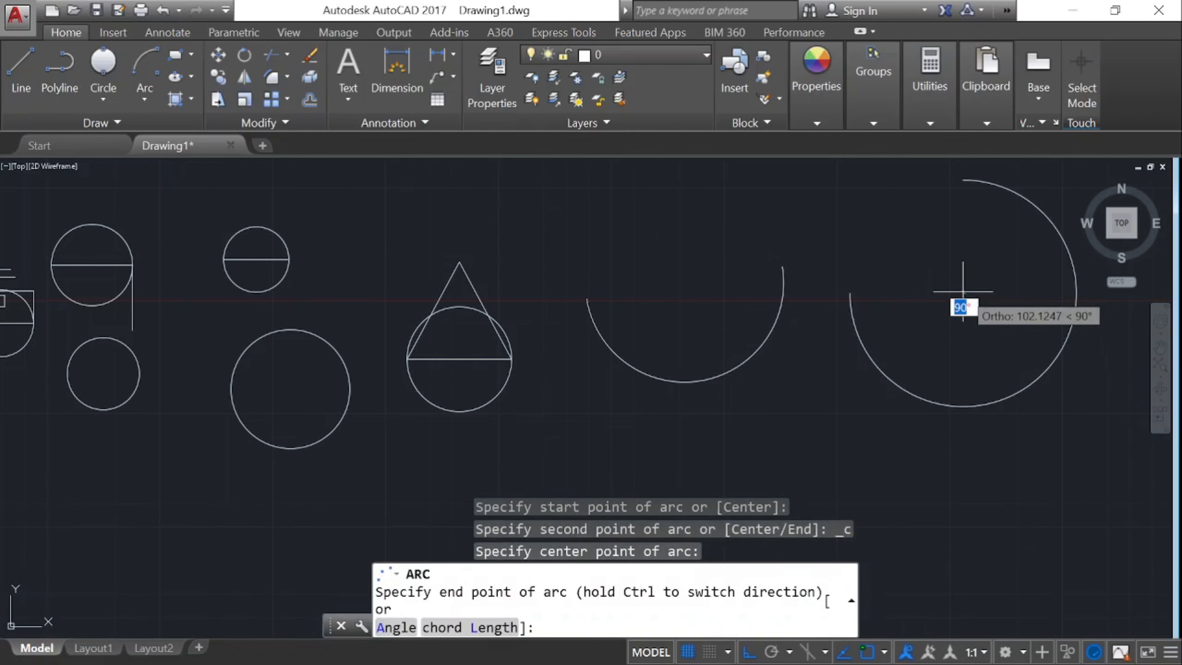
pyautogui.click(963, 292)
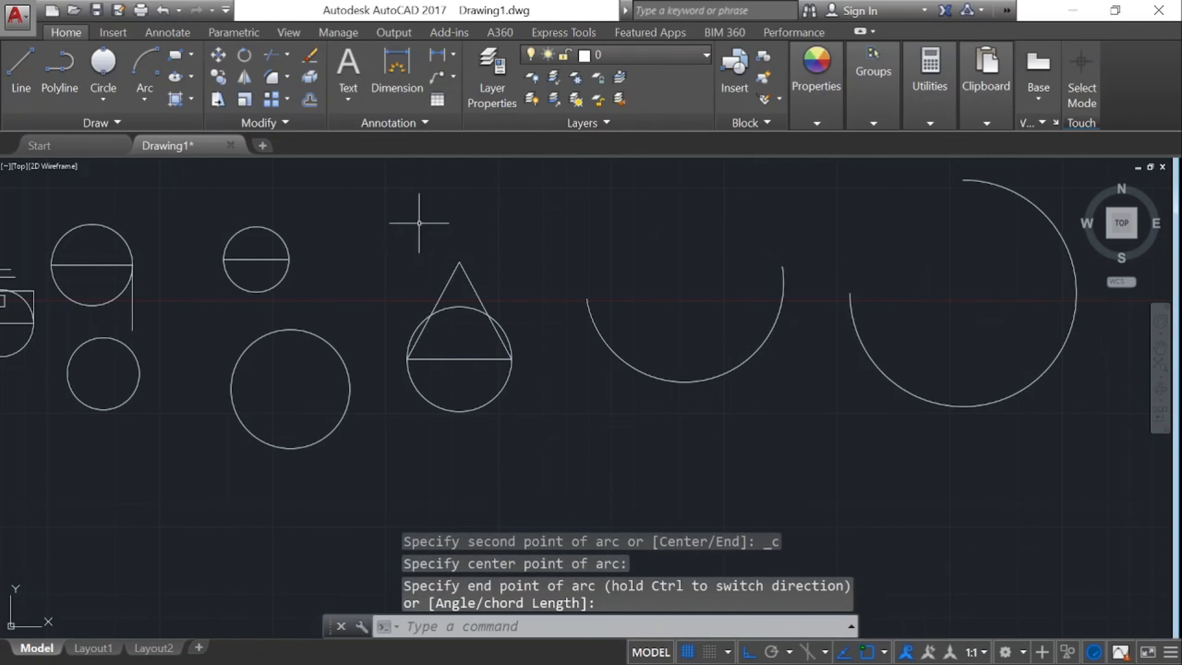
# Draw an arc by start, center and angle below the two existing arcs, with a 90° included angle
pyautogui.click(144, 98)
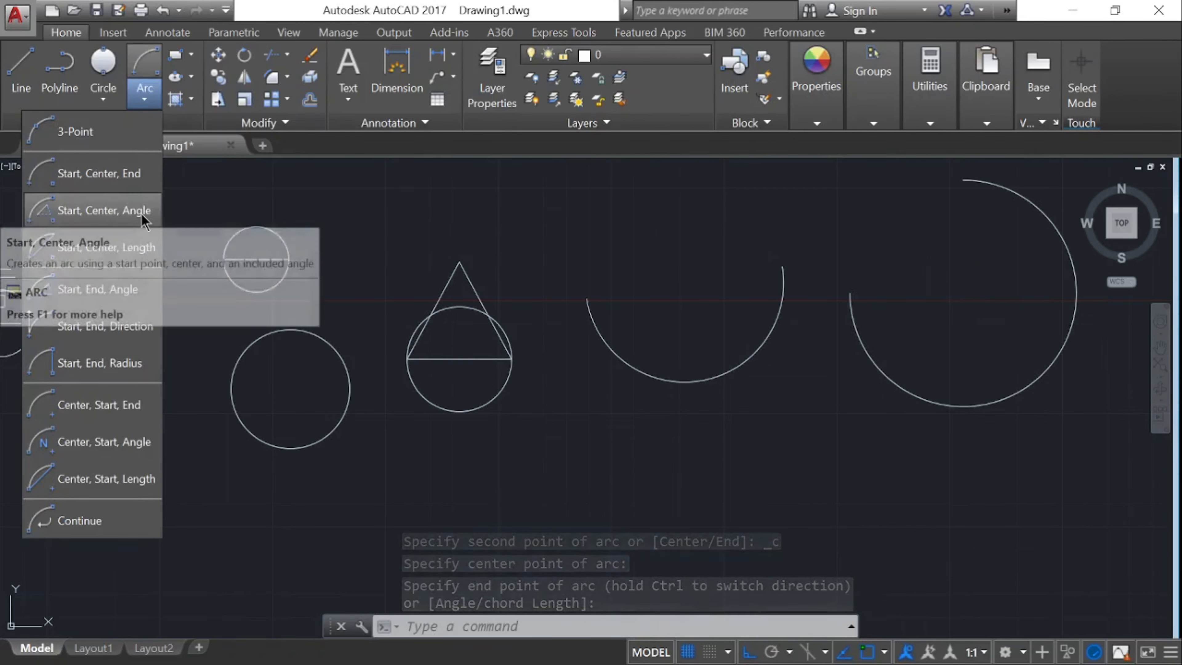
pyautogui.click(142, 215)
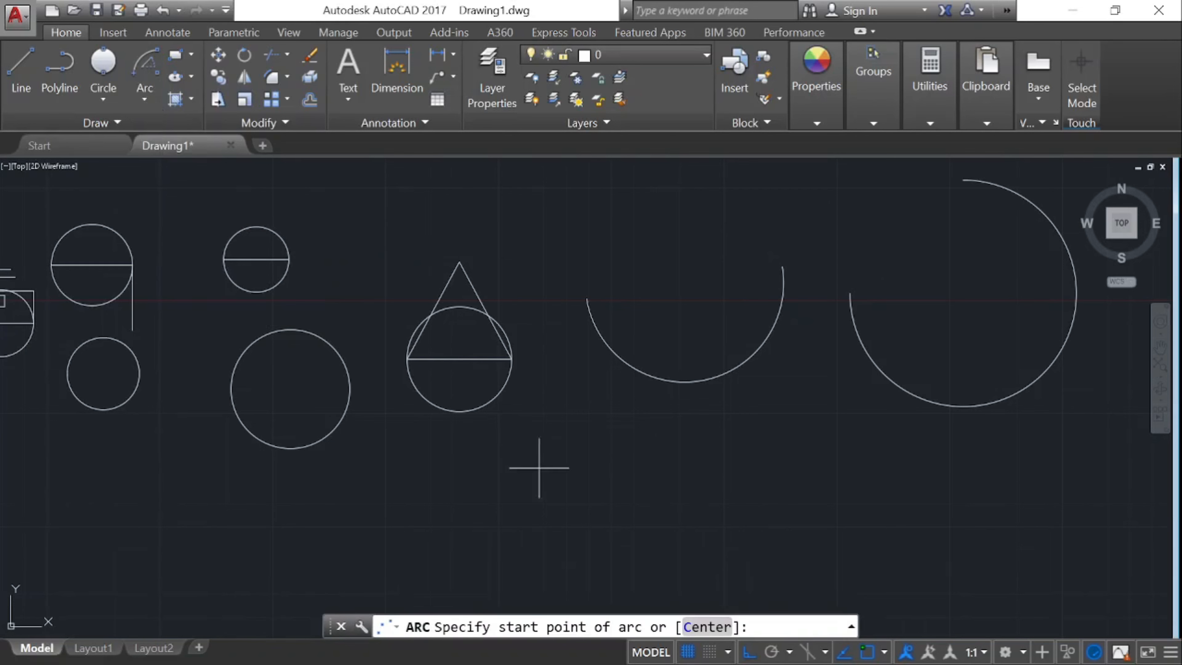
pyautogui.click(624, 520)
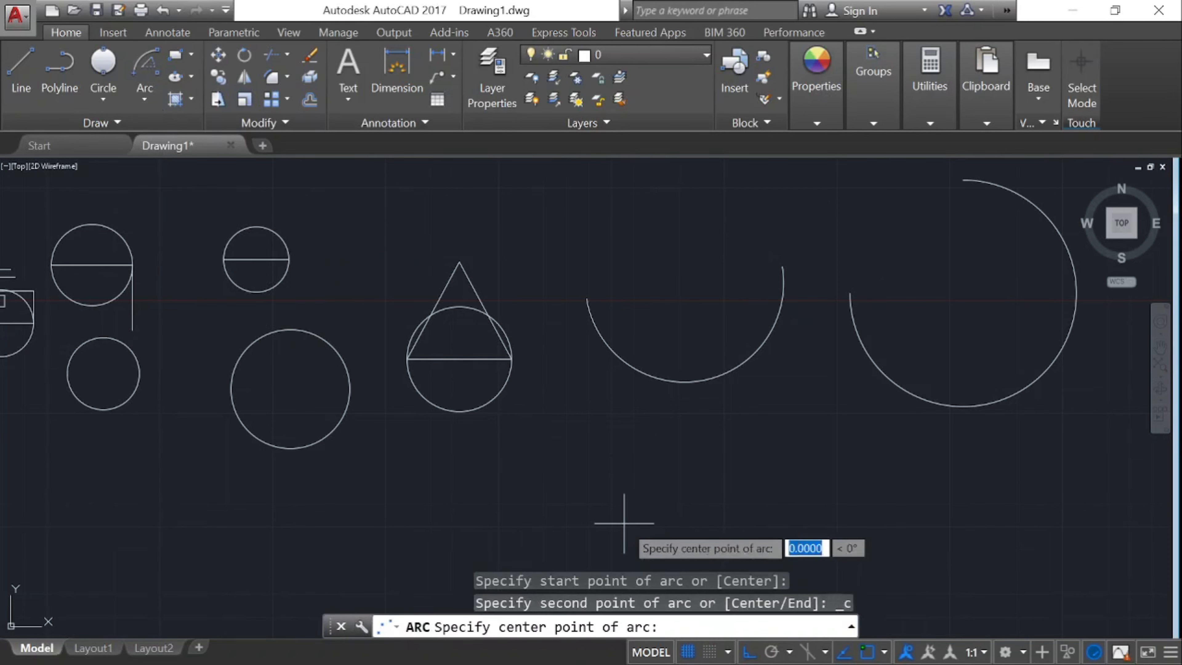
pyautogui.click(827, 525)
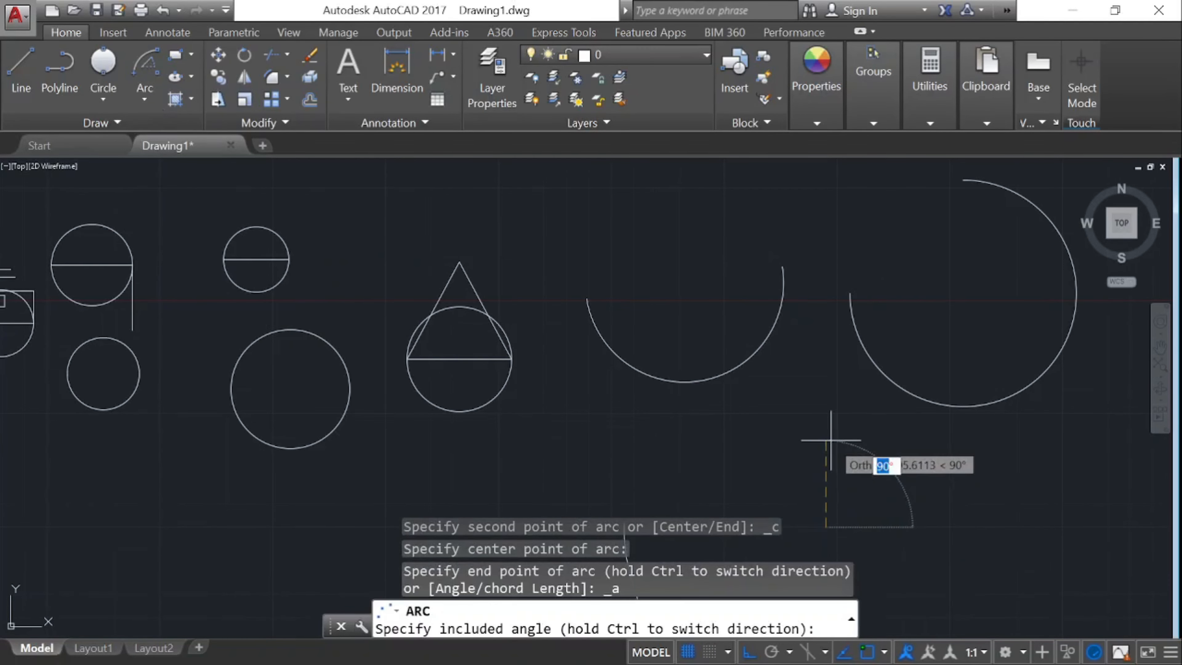
pyautogui.scroll(-3, 833, 435)
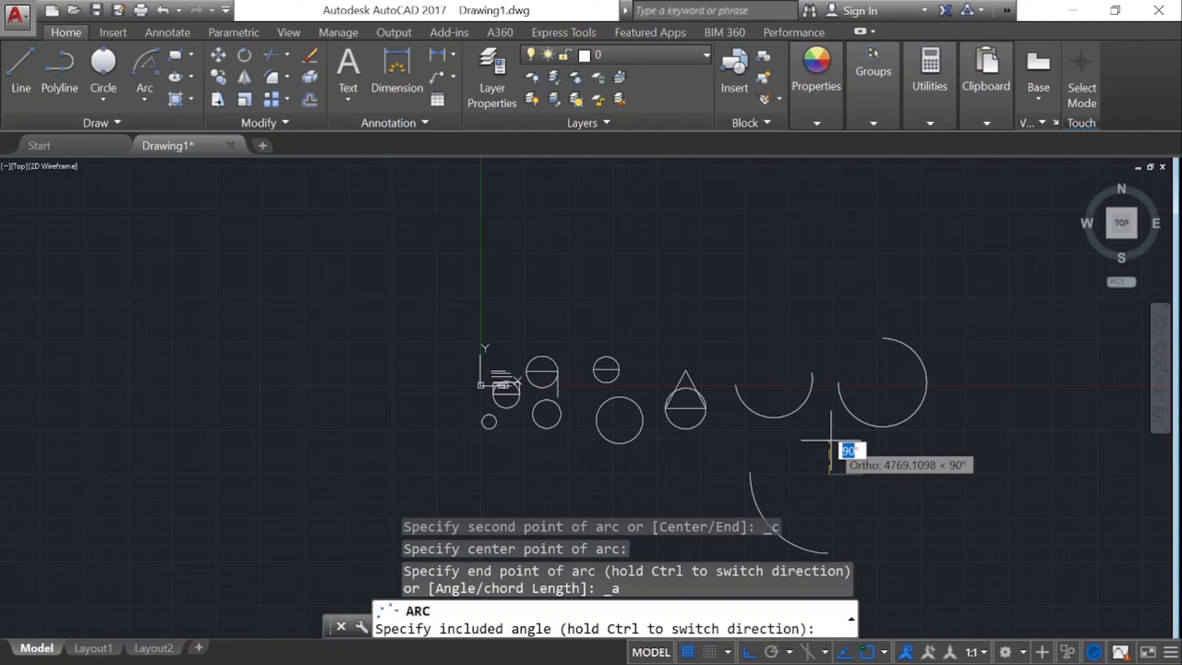
pyautogui.click(831, 440)
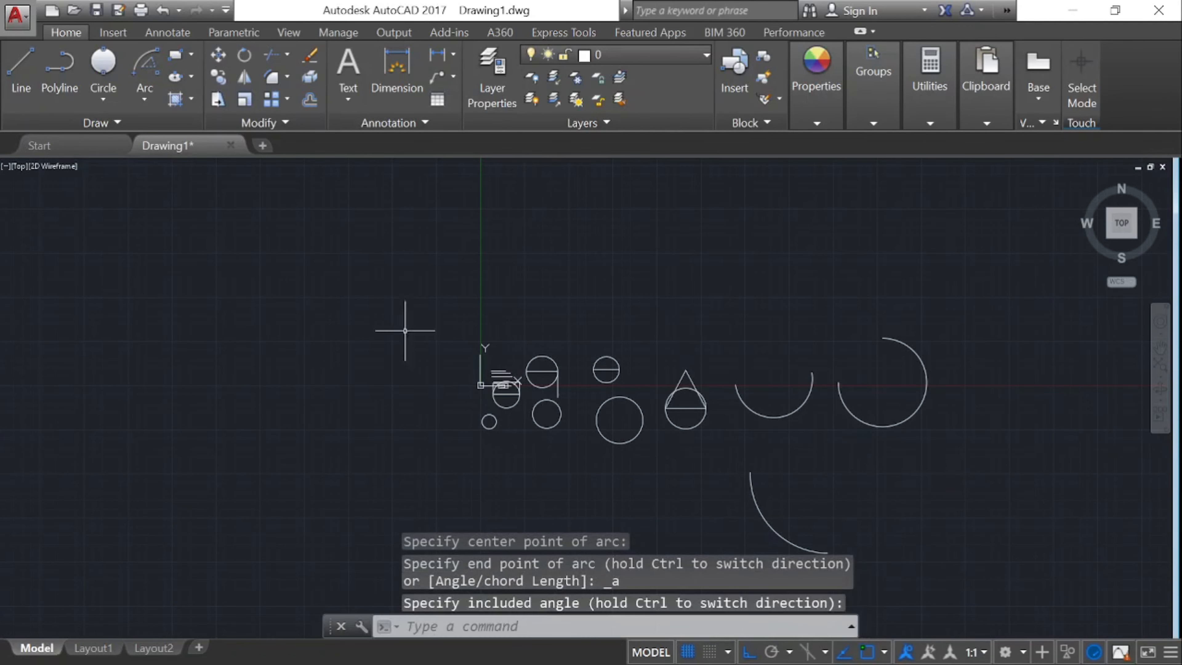
# Draw an arc by start, center and chord length below the circles, with its center horizontally to the right of its start
pyautogui.click(143, 100)
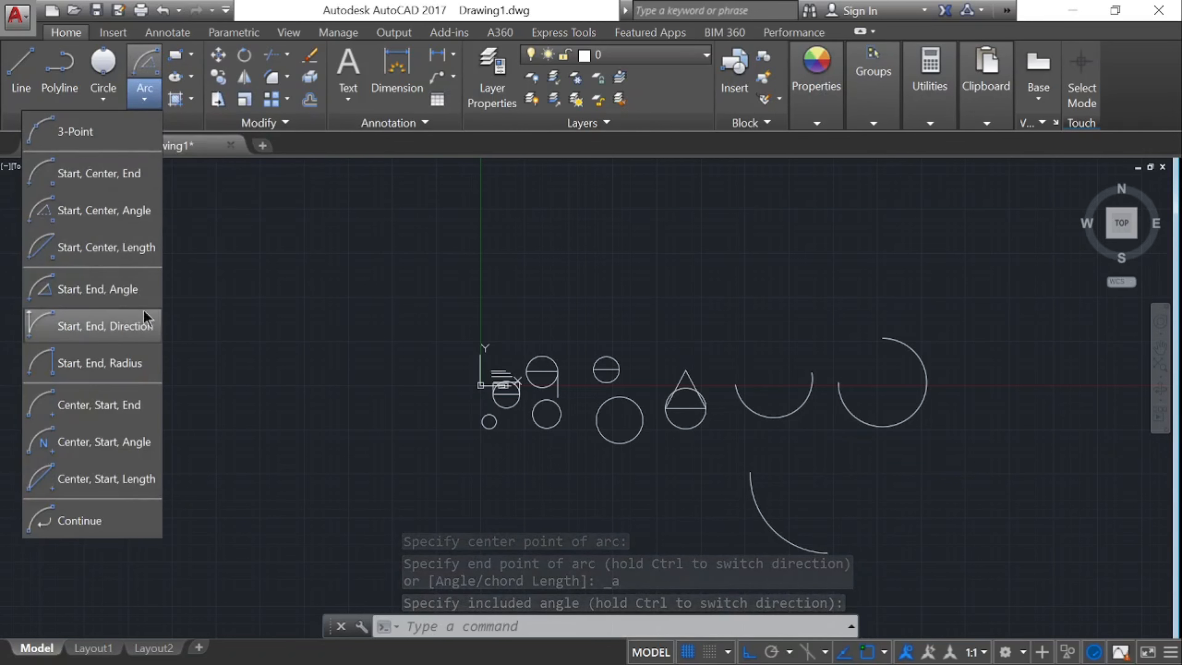
pyautogui.click(140, 254)
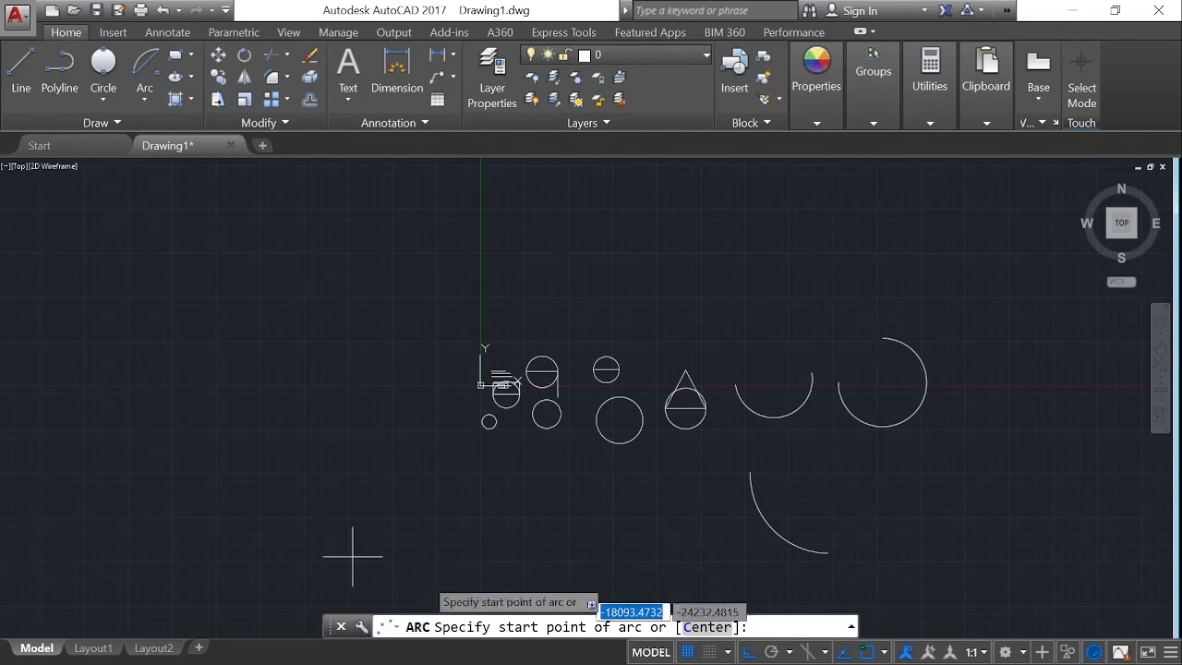
pyautogui.click(422, 513)
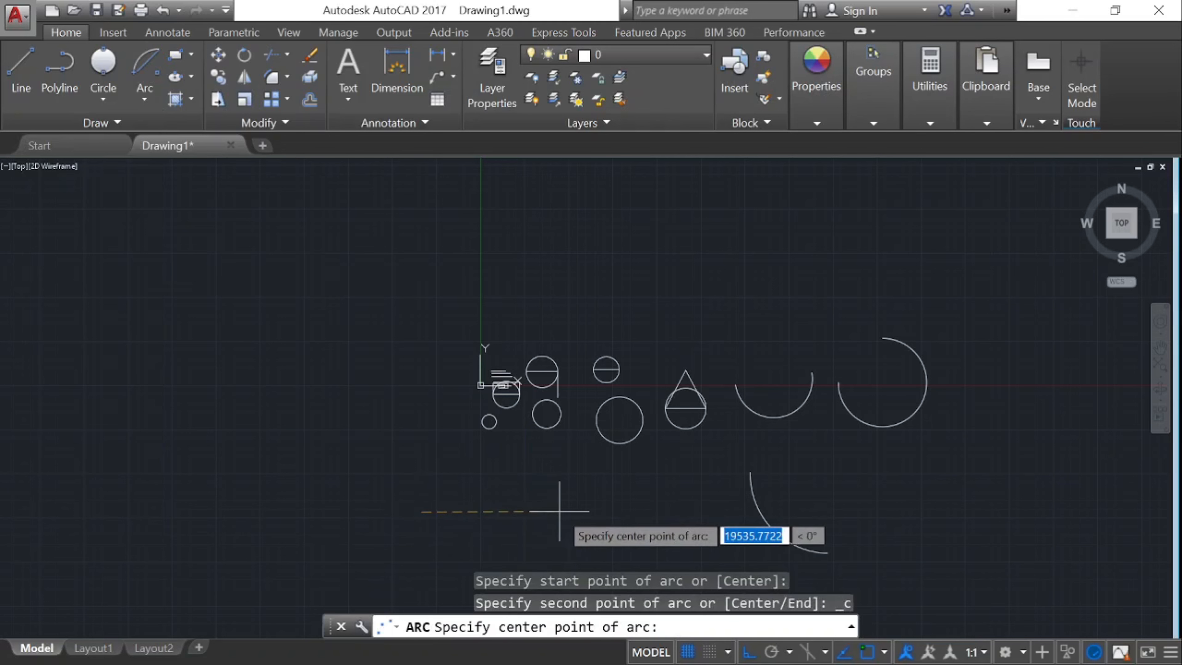
pyautogui.click(536, 512)
pyautogui.scroll(-2, 562, 487)
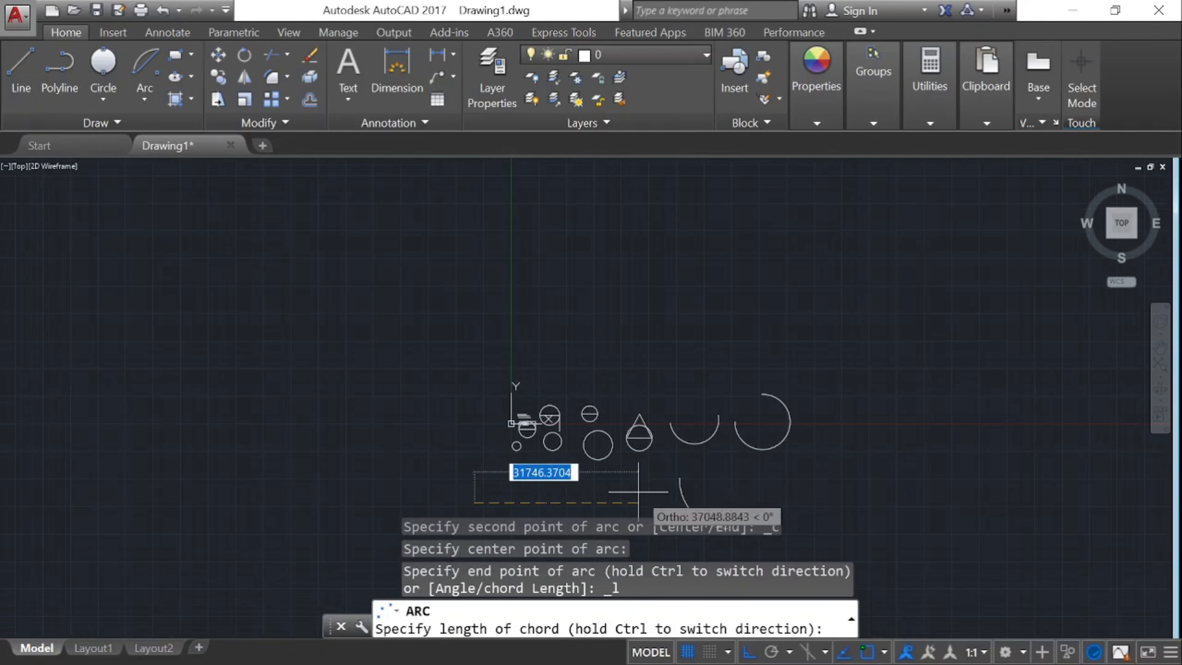
pyautogui.click(609, 493)
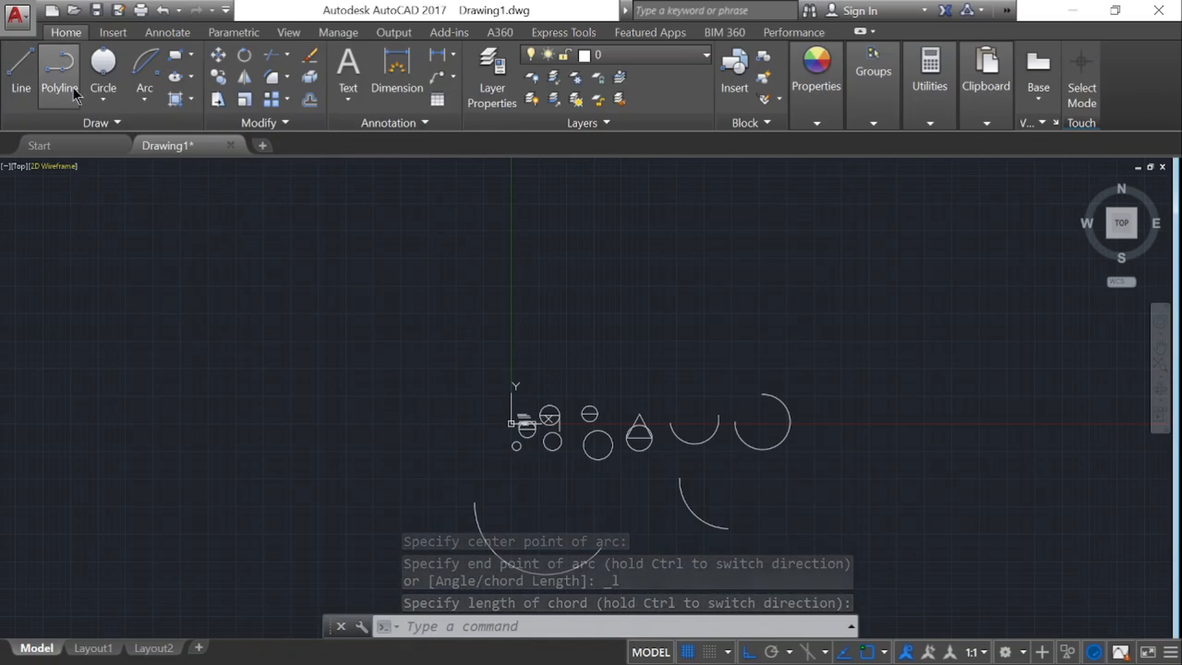
# Draw an arc by start, end and angle to the left of the existing shapes, with endpoints nearly level and a 270° included angle
pyautogui.click(145, 100)
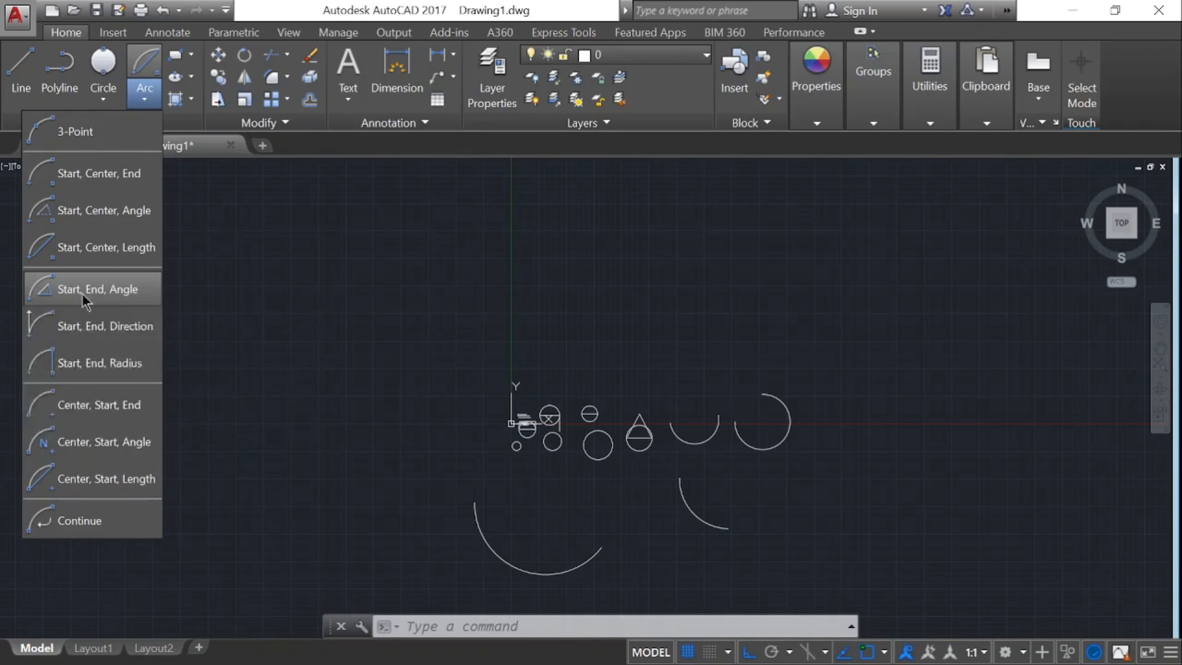
pyautogui.click(81, 298)
pyautogui.click(277, 306)
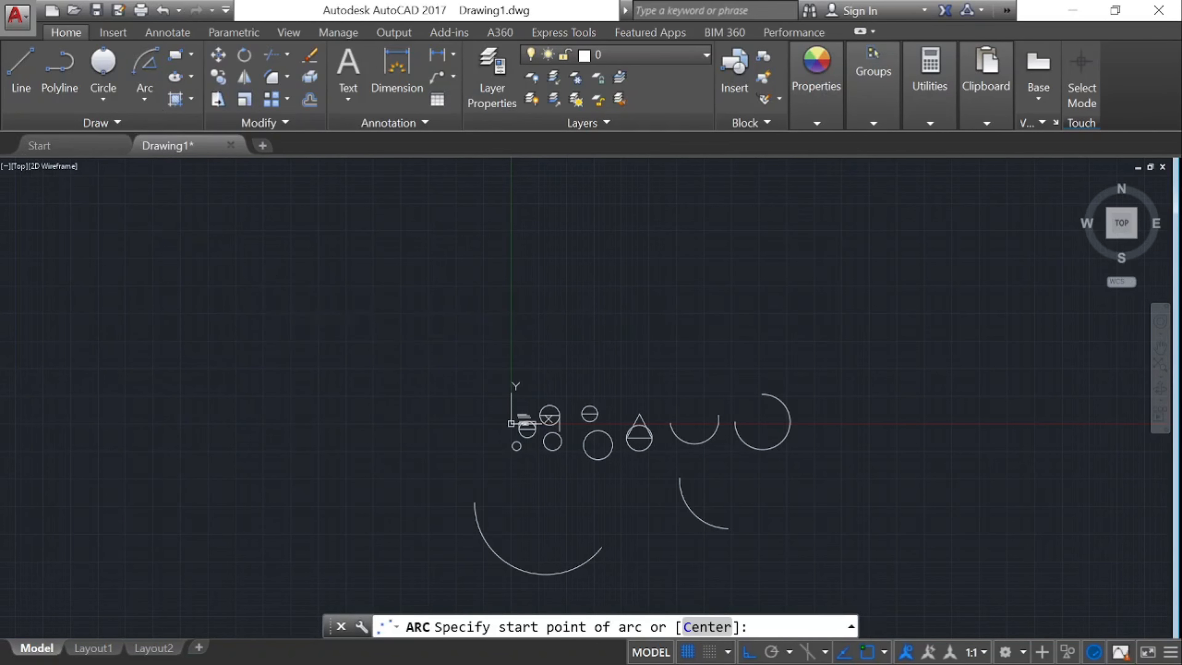
pyautogui.click(426, 307)
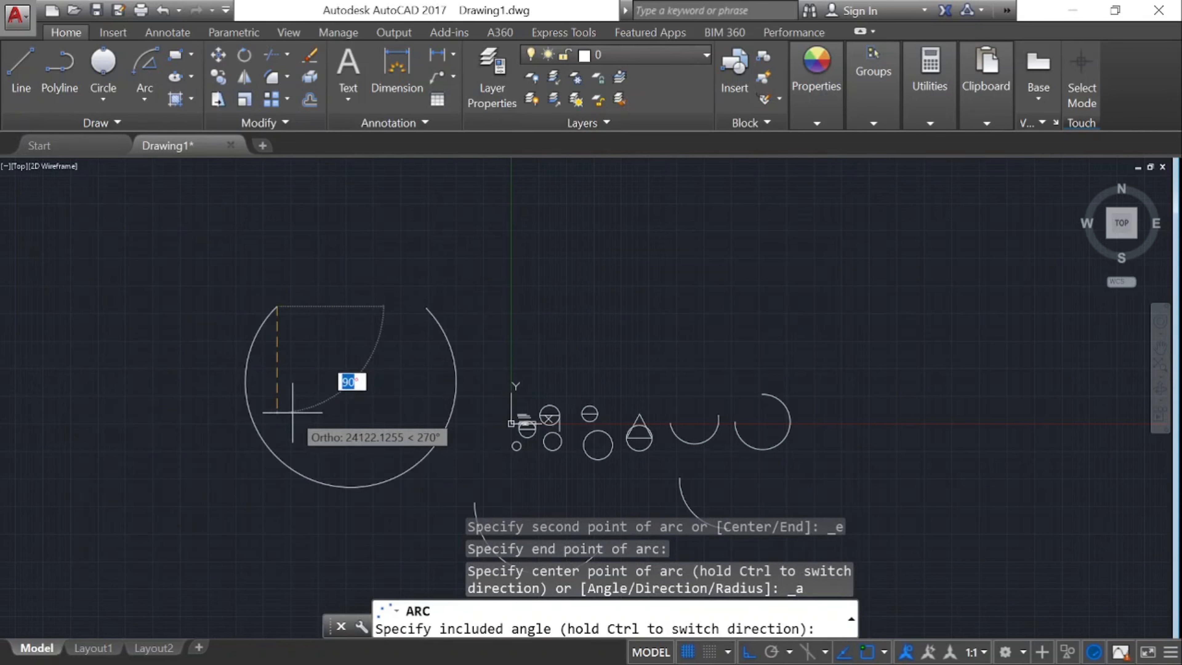
pyautogui.press('Escape')
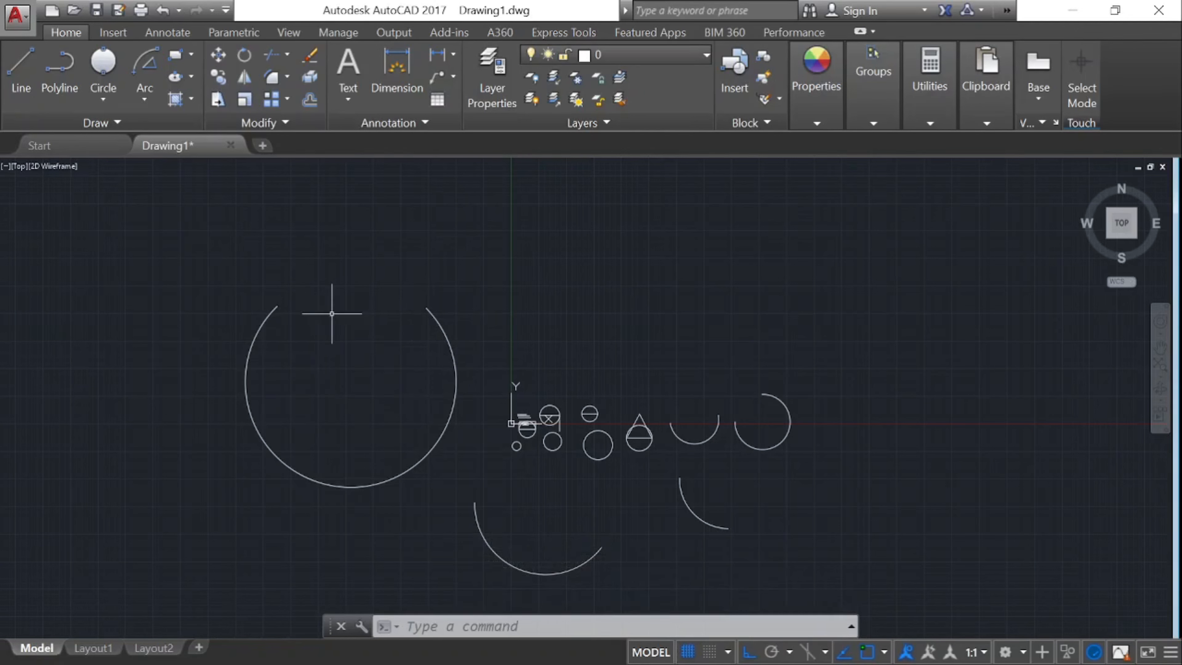
# Draw a semicircular arc by start, end and direction above the circles, with level endpoints and a downward start tangent
pyautogui.click(110, 95)
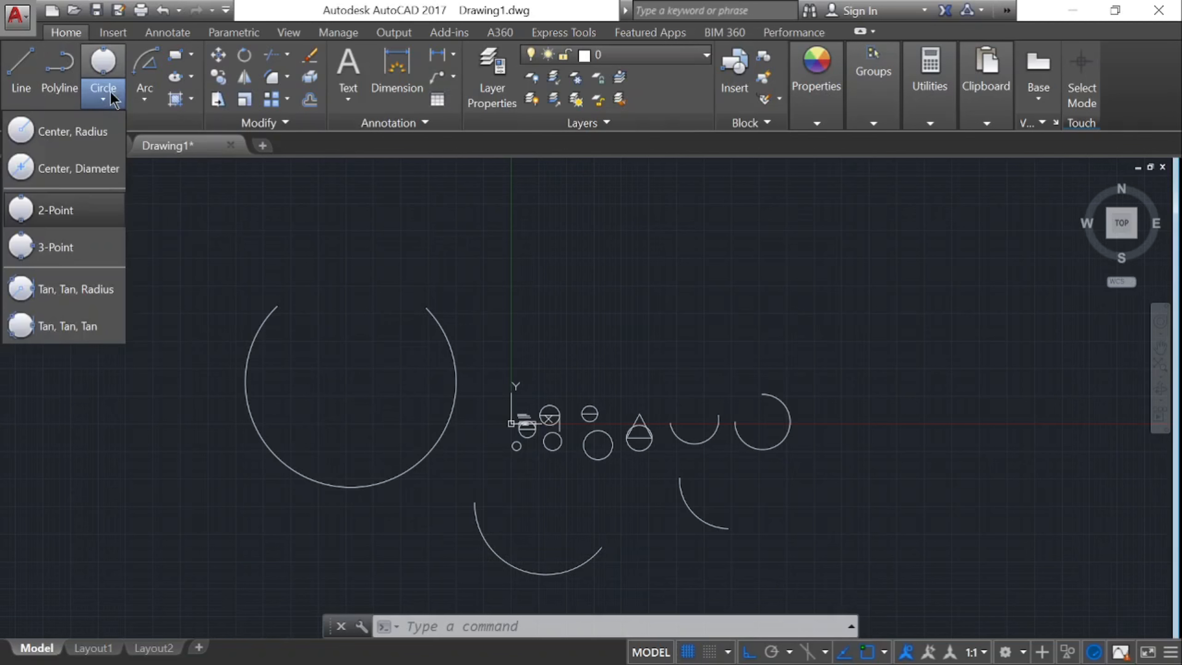
pyautogui.click(145, 98)
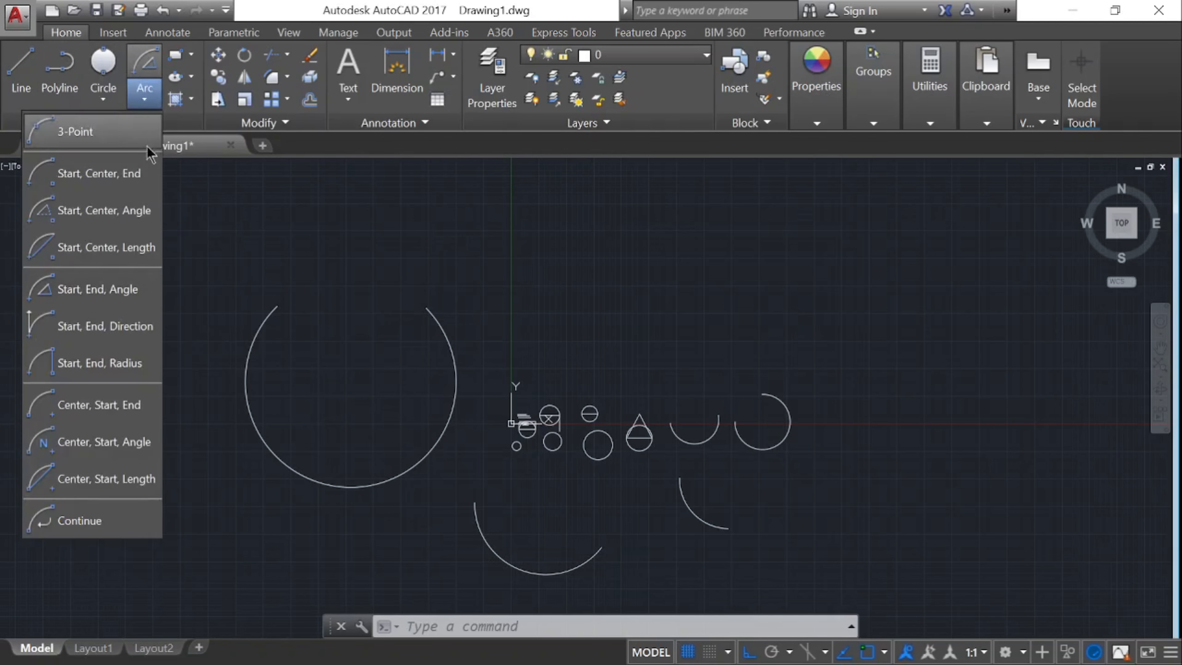
pyautogui.click(127, 336)
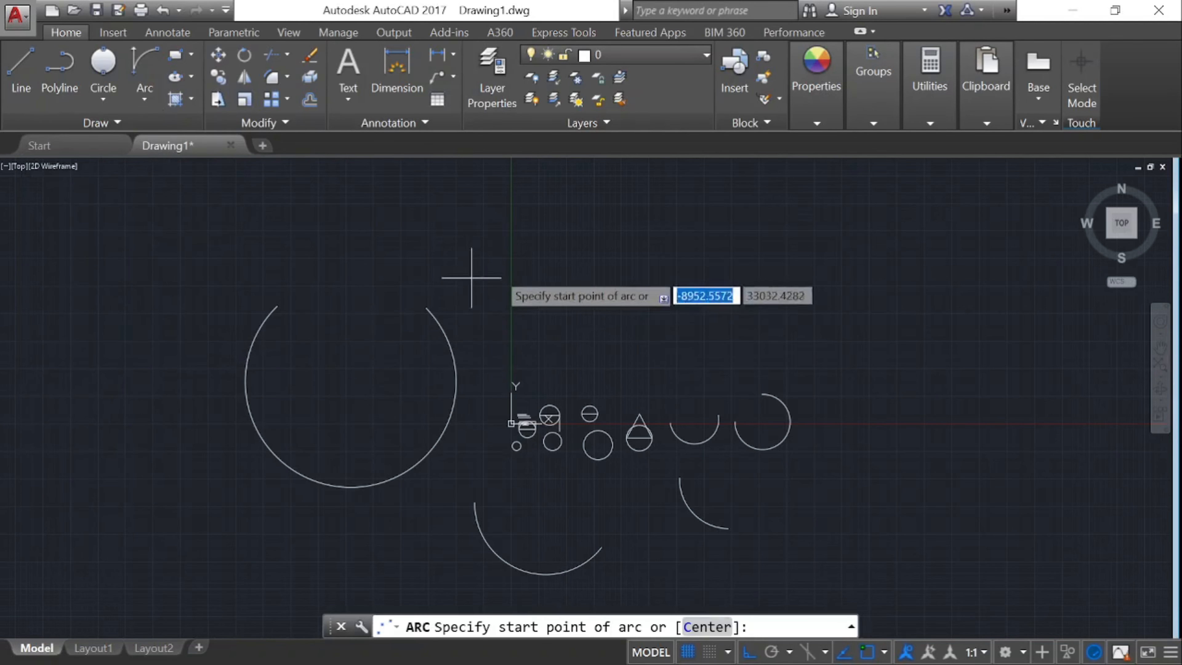
pyautogui.click(617, 260)
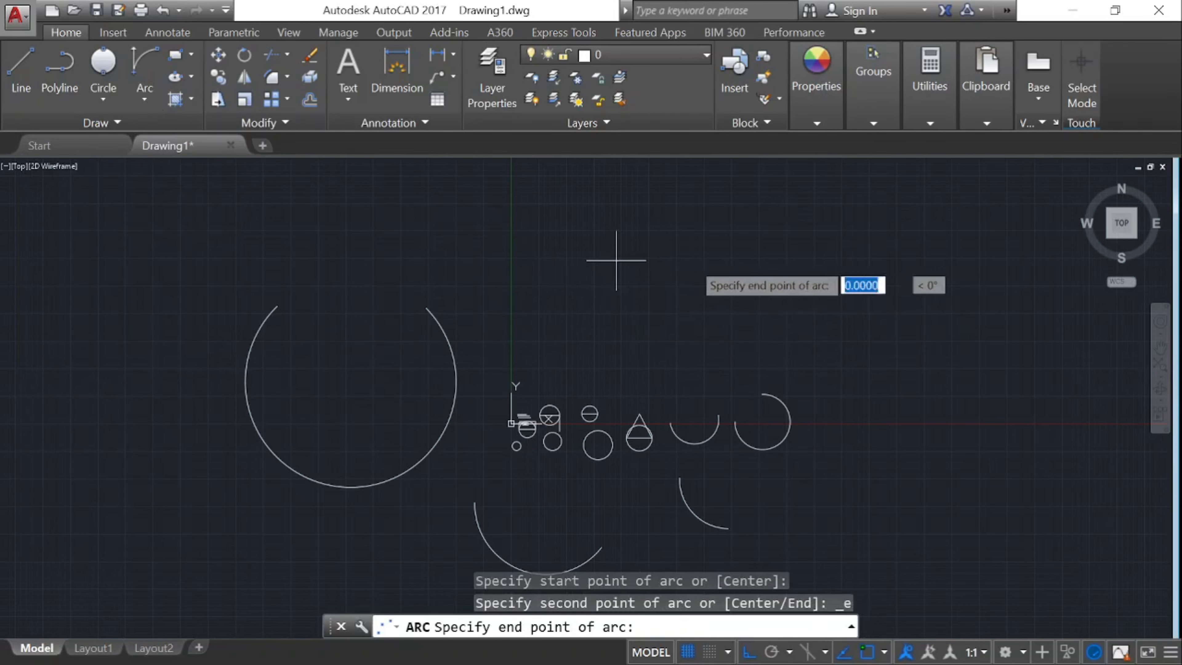
pyautogui.click(754, 260)
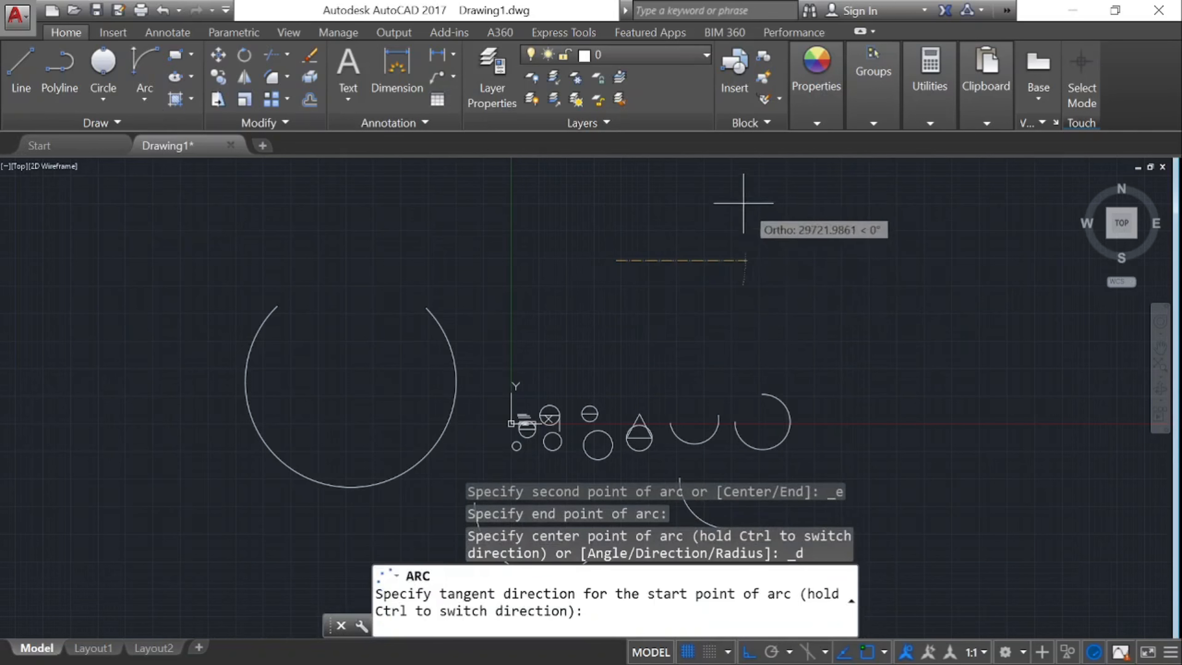
pyautogui.click(655, 384)
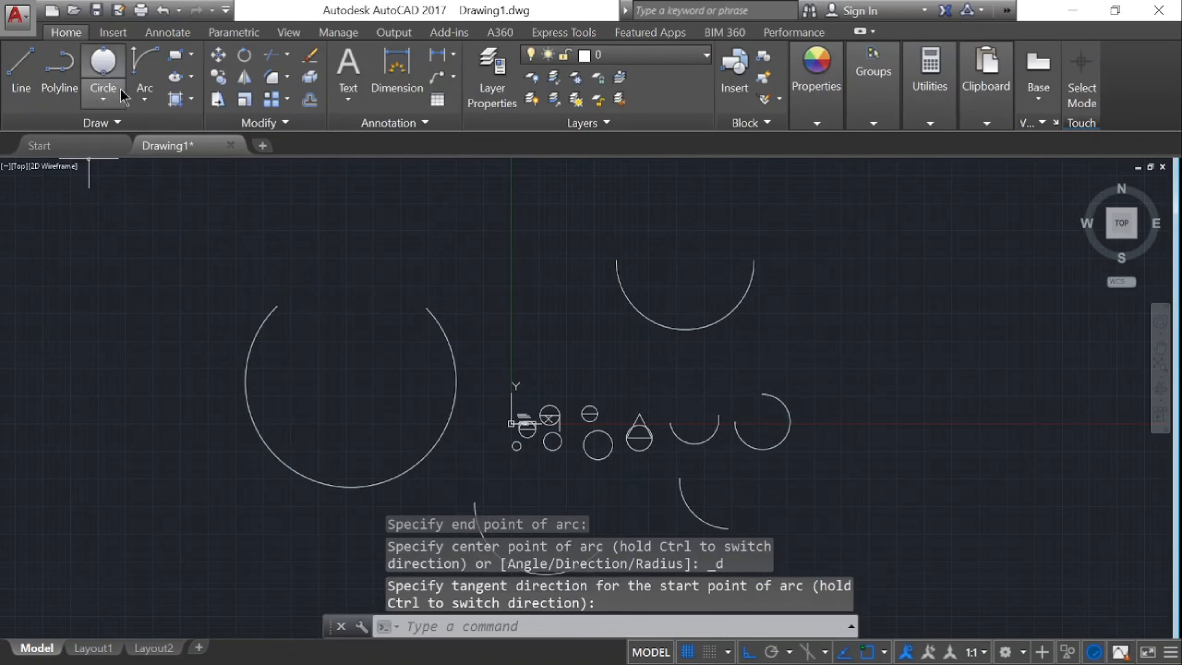
# Draw a shallow, upward-opening arc by start, end and radius to the right of the upper semicircle, with a radius of about 18,000
pyautogui.click(144, 95)
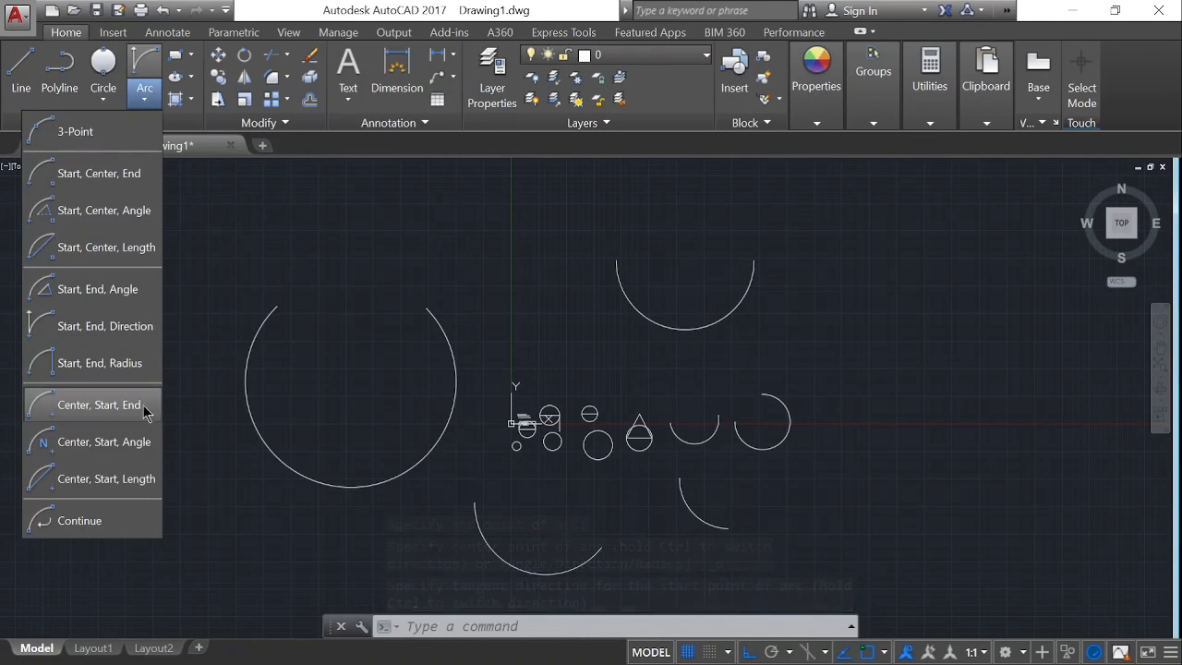
pyautogui.click(141, 372)
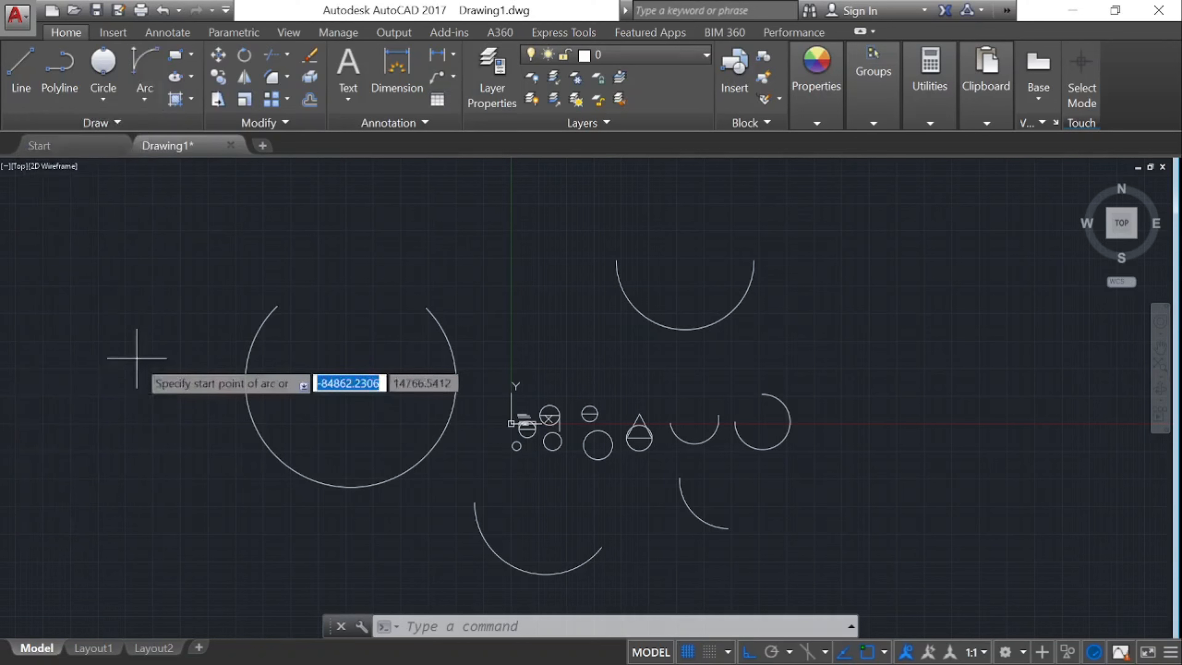
pyautogui.click(870, 273)
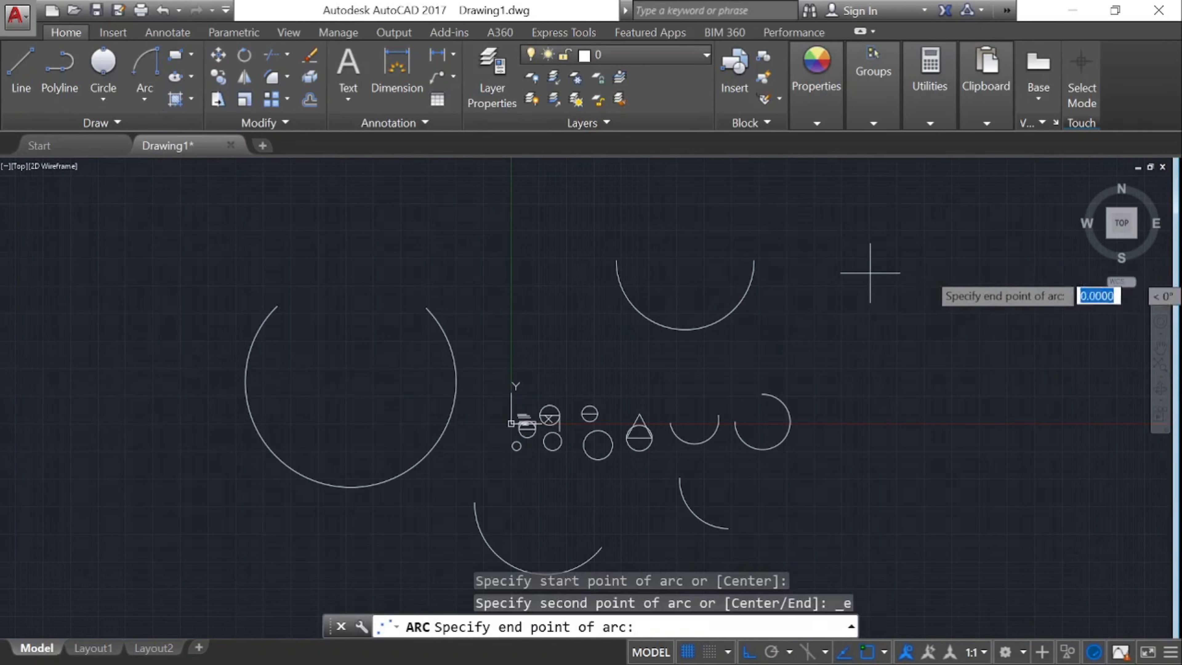
pyautogui.click(994, 273)
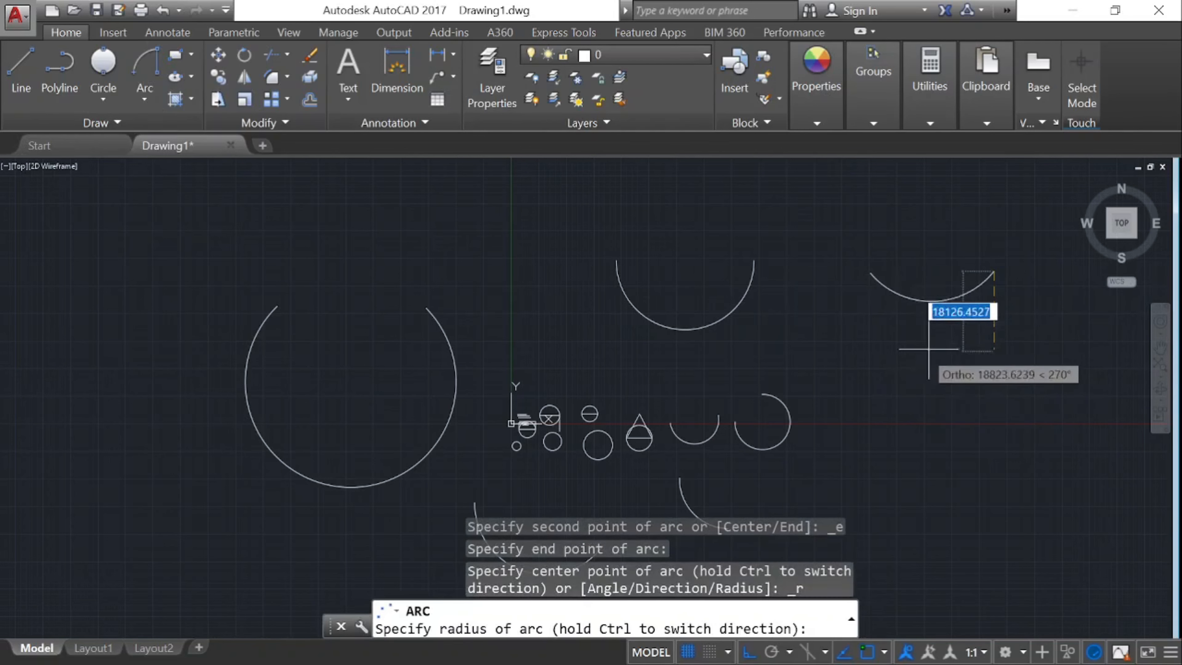
pyautogui.click(966, 346)
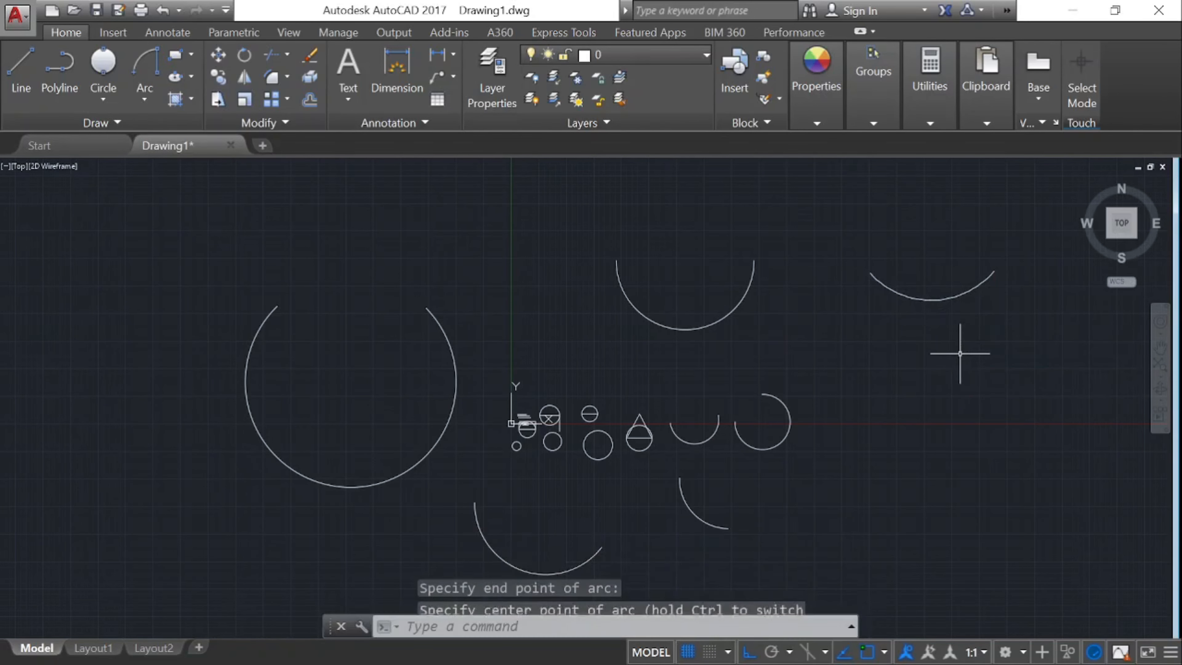
pyautogui.click(134, 98)
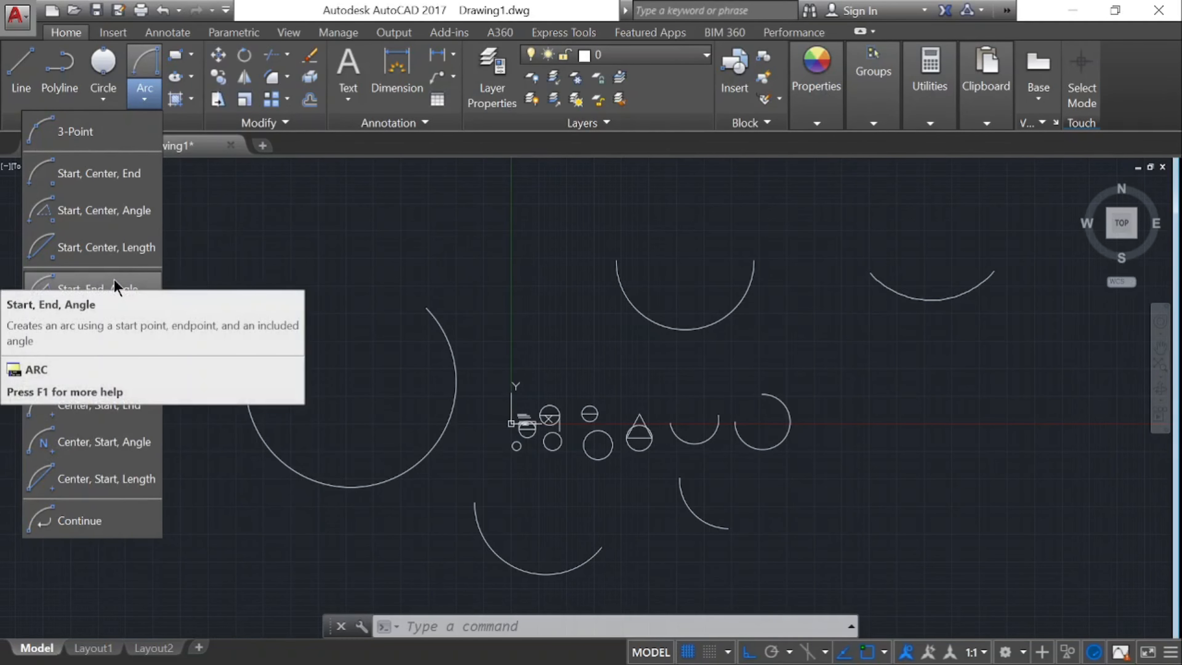
pyautogui.click(298, 283)
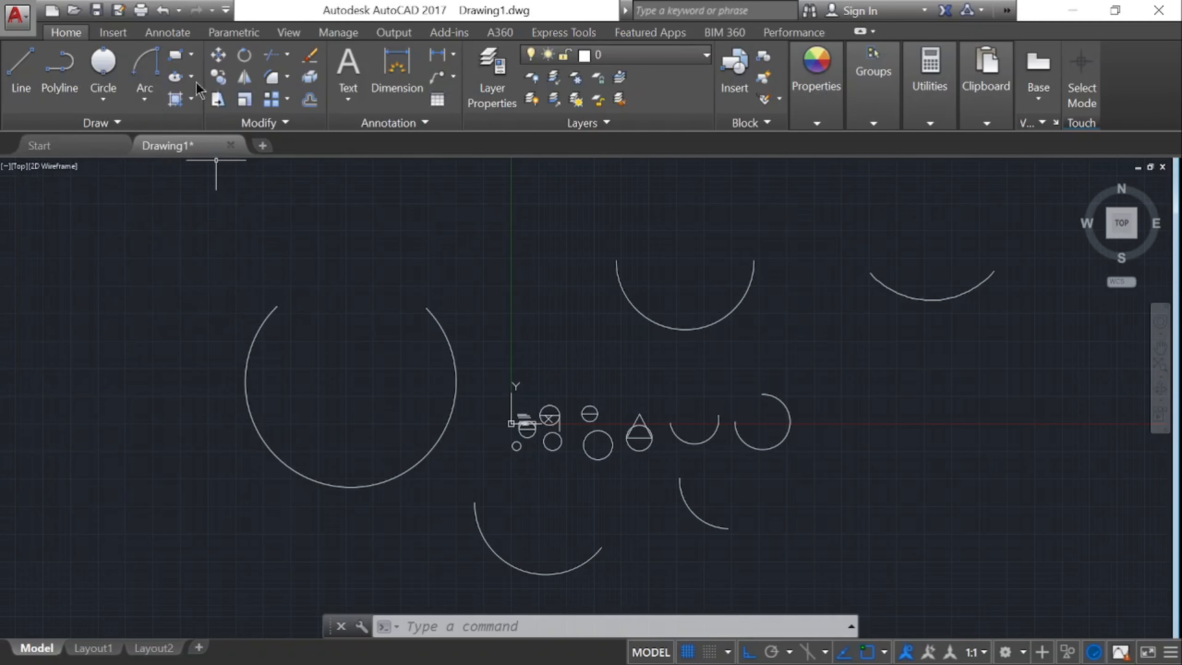
# Draw a tall rectangle by two opposite corners to the left of the large 270° arc
pyautogui.click(191, 55)
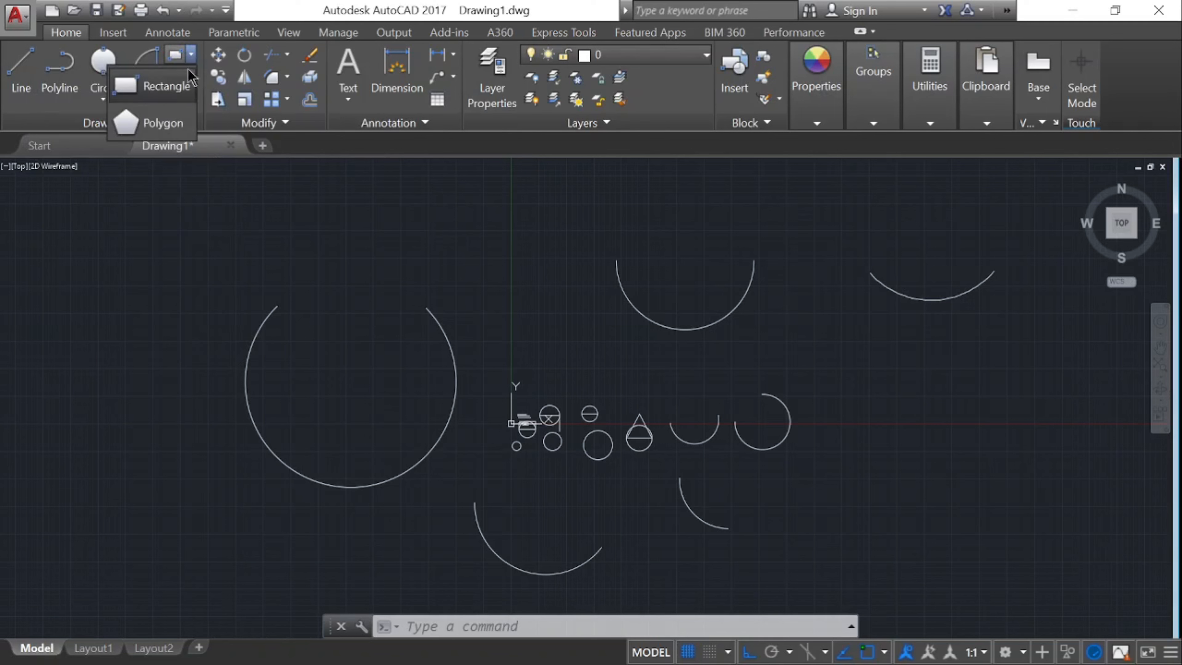
pyautogui.click(179, 55)
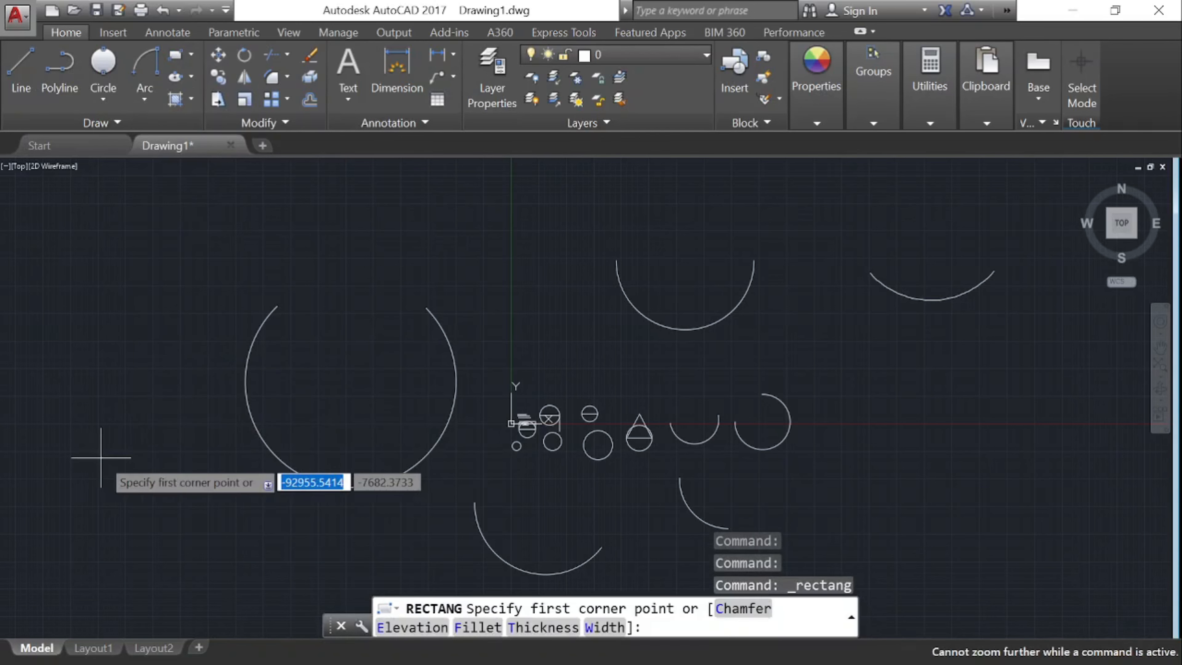
pyautogui.click(88, 256)
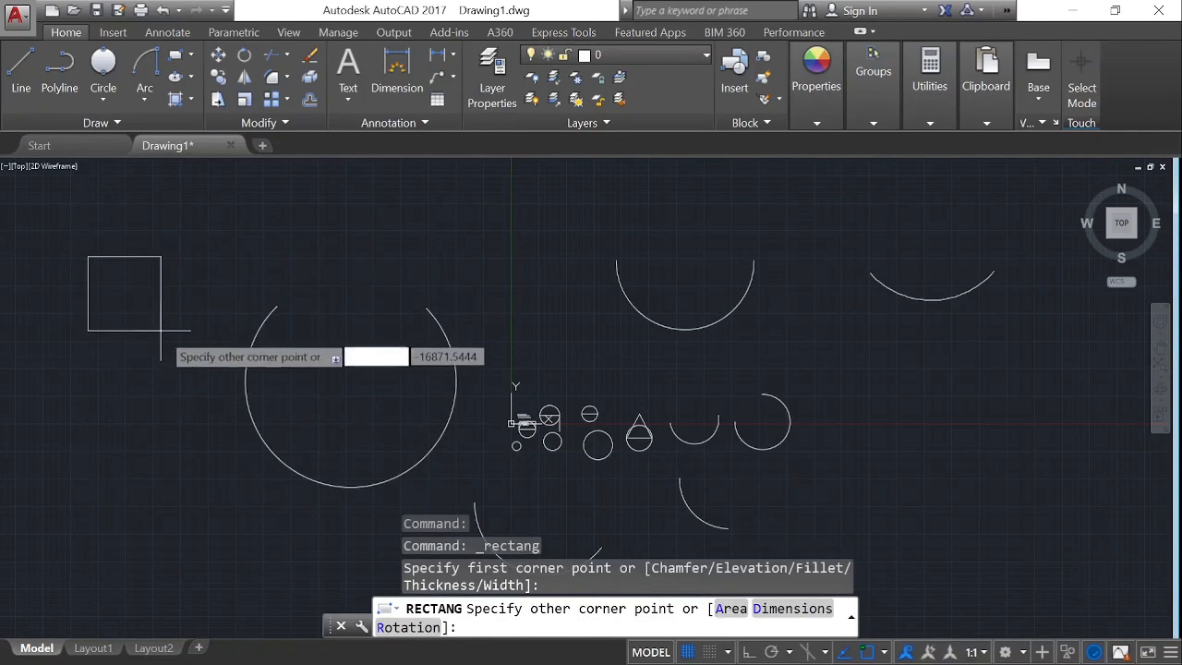
pyautogui.click(171, 419)
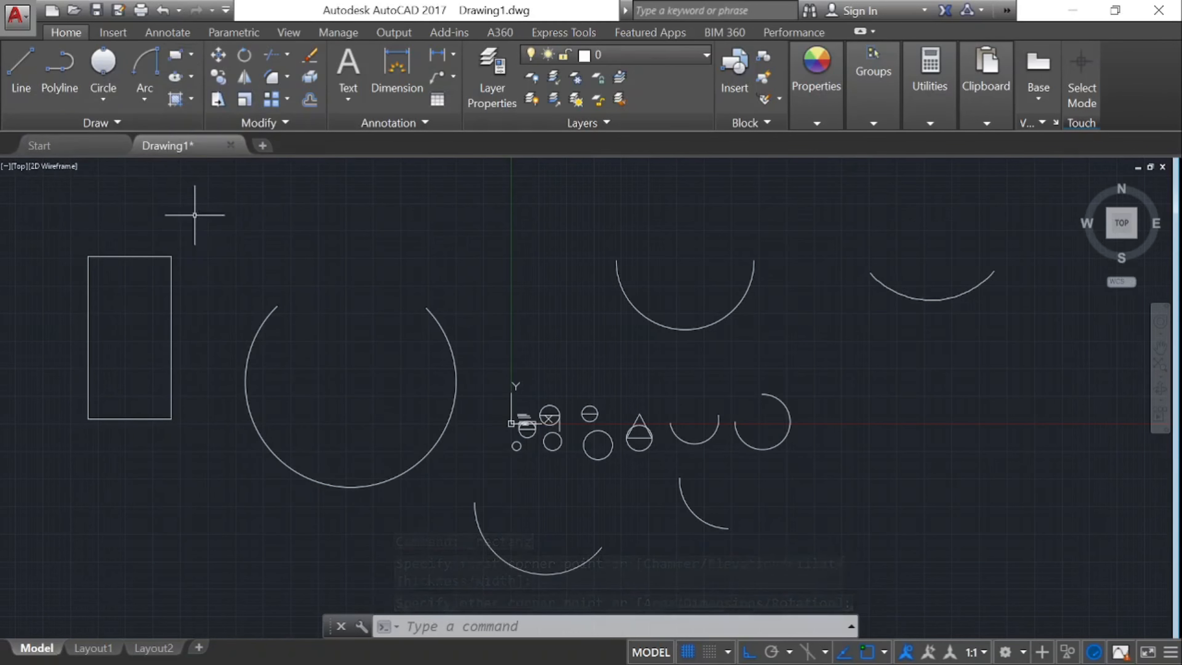
# Draw a rectangle 2000 wide and 4000 high, starting from a corner above the large 270° arc
pyautogui.click(175, 54)
pyautogui.scroll(-1, 184, 356)
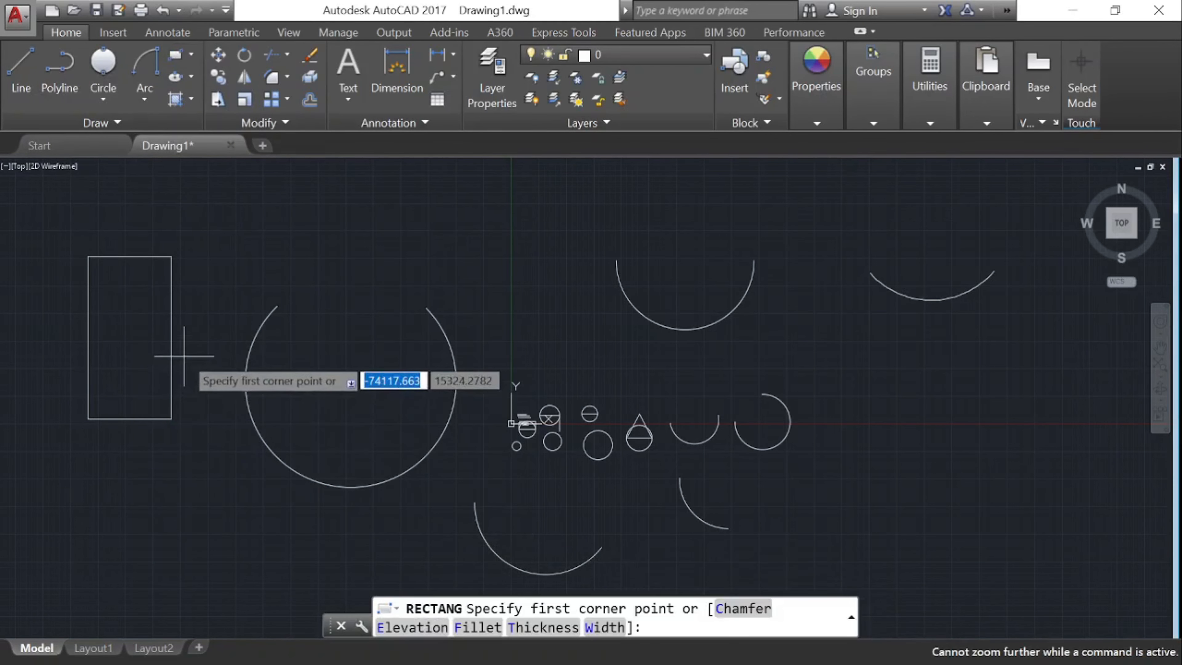
pyautogui.click(324, 198)
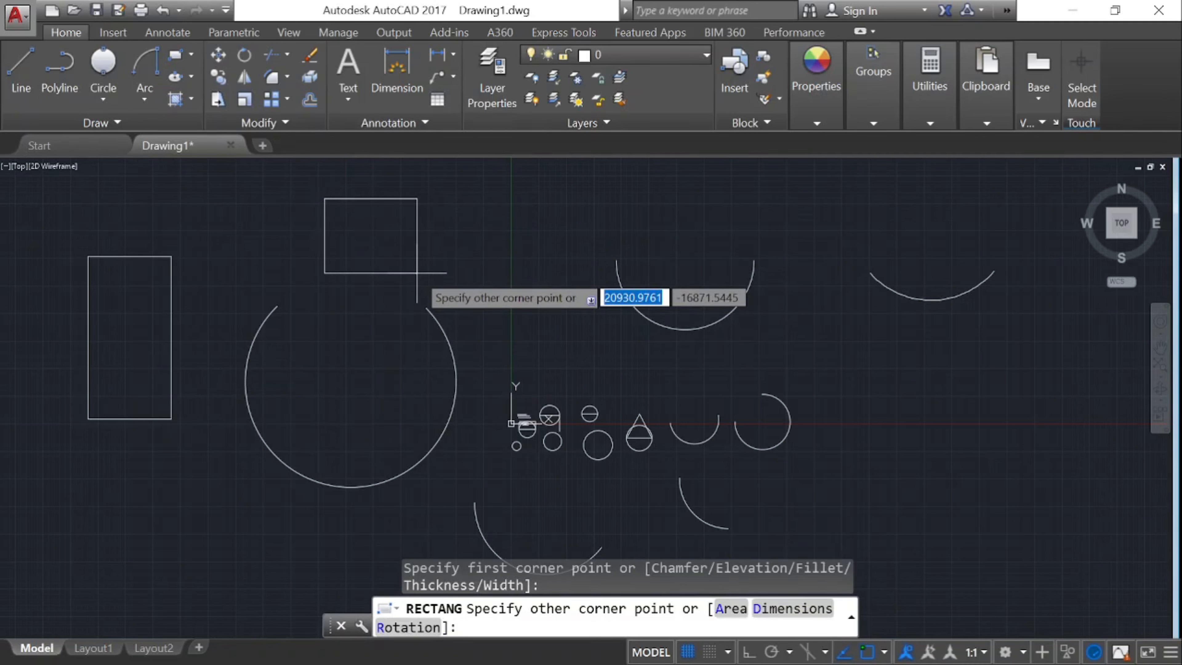
pyautogui.write('2000')
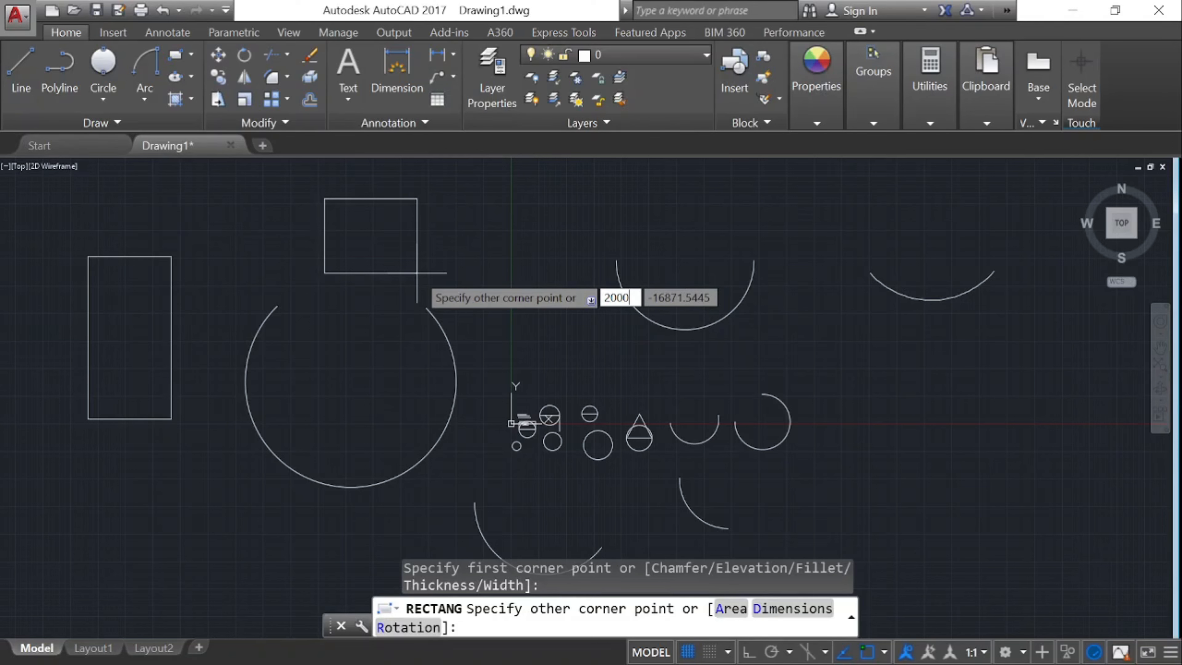
pyautogui.press('Tab')
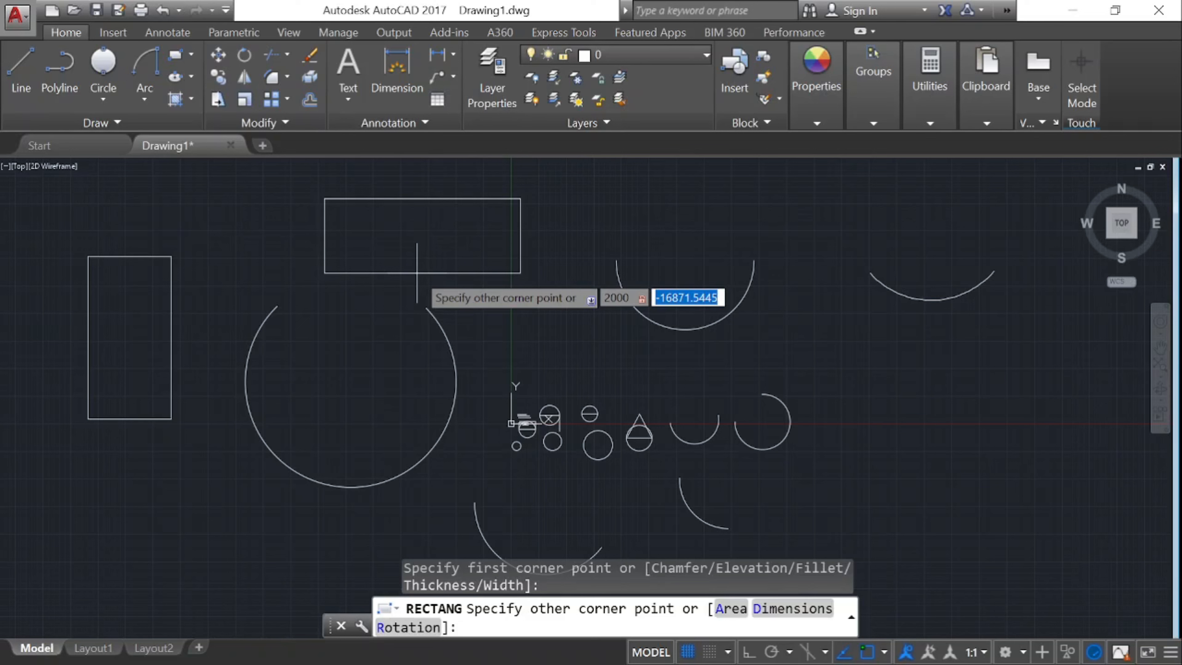
pyautogui.write('4000')
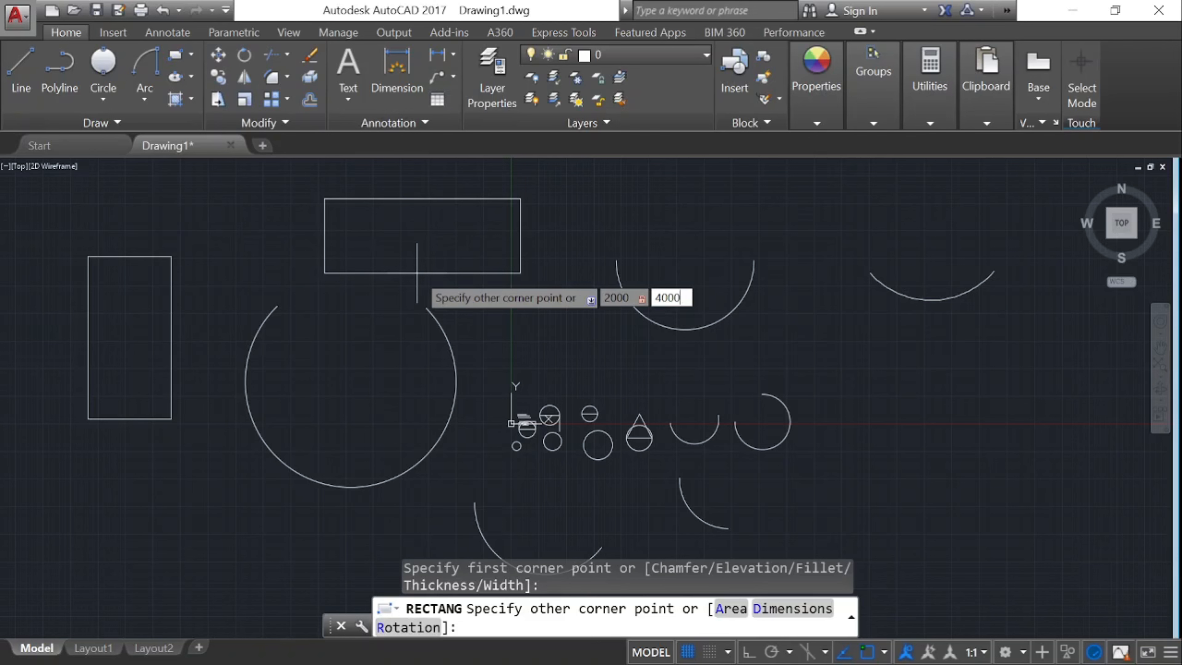
pyautogui.press('Return')
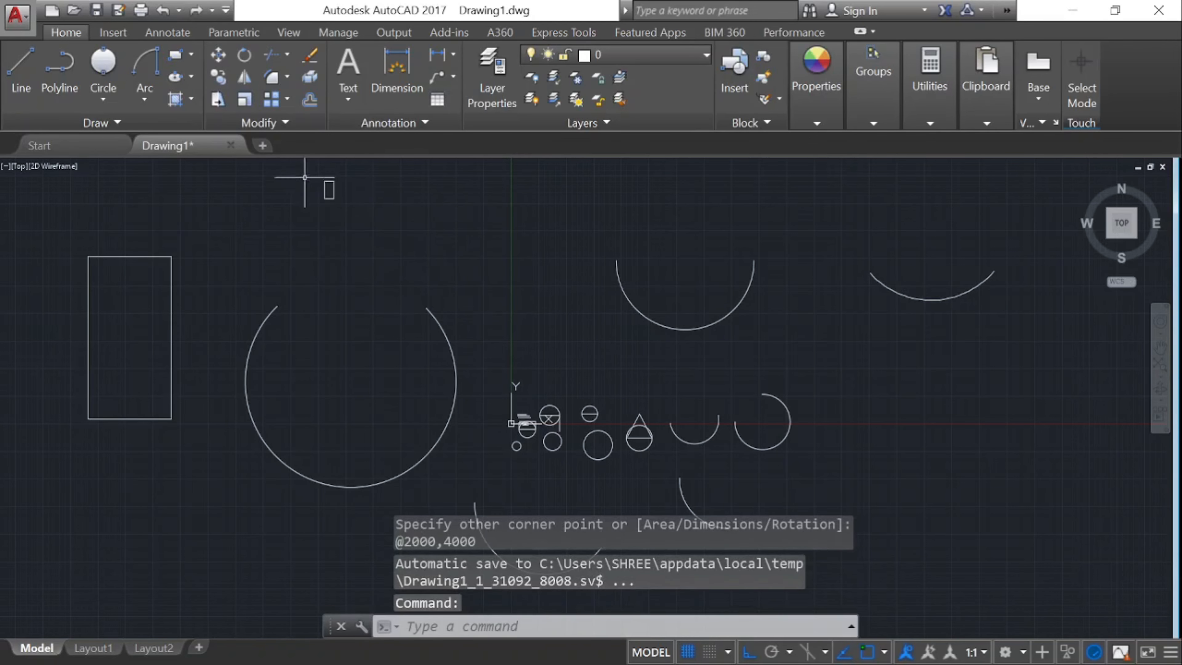
# Draw a four-sided polygon inscribed in a circle of about 3150 radius, below and to the left of the 2000 by 4000 rectangle
pyautogui.scroll(9, 305, 177)
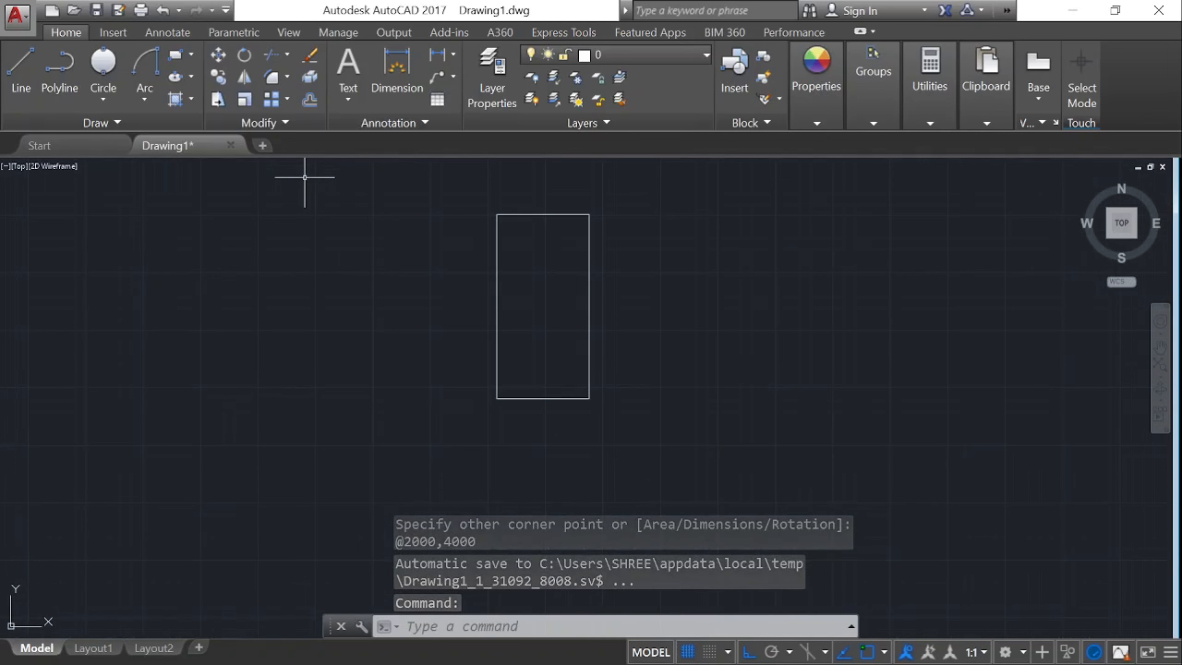
pyautogui.click(192, 54)
pyautogui.click(167, 123)
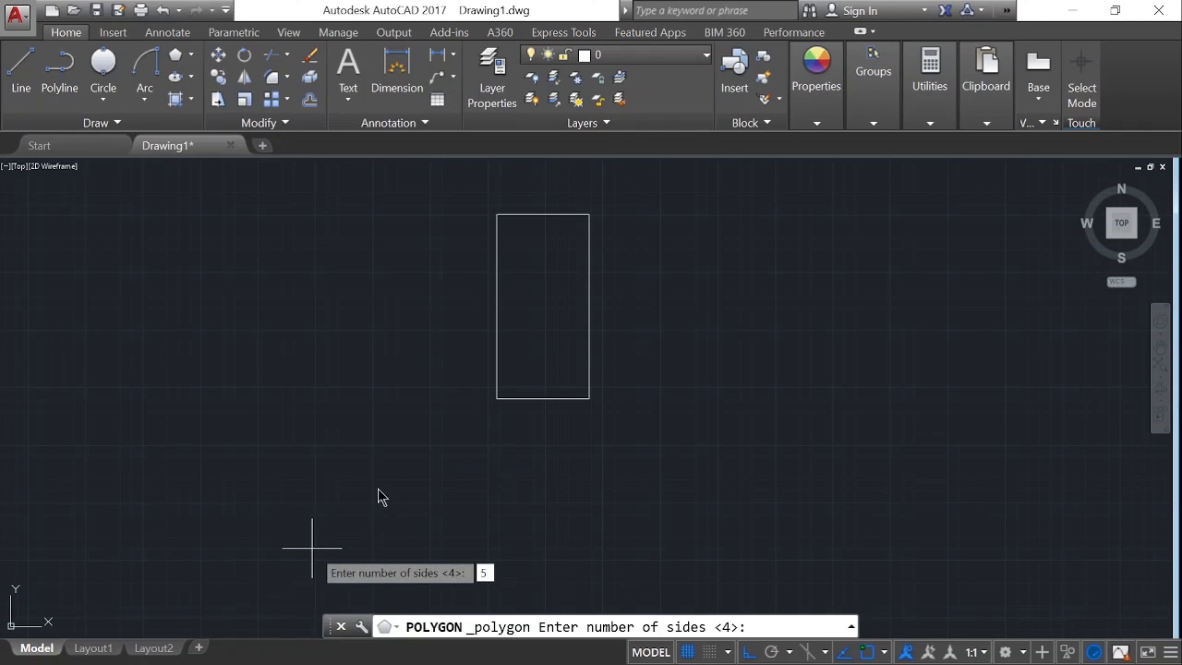
pyautogui.press('BackSpace')
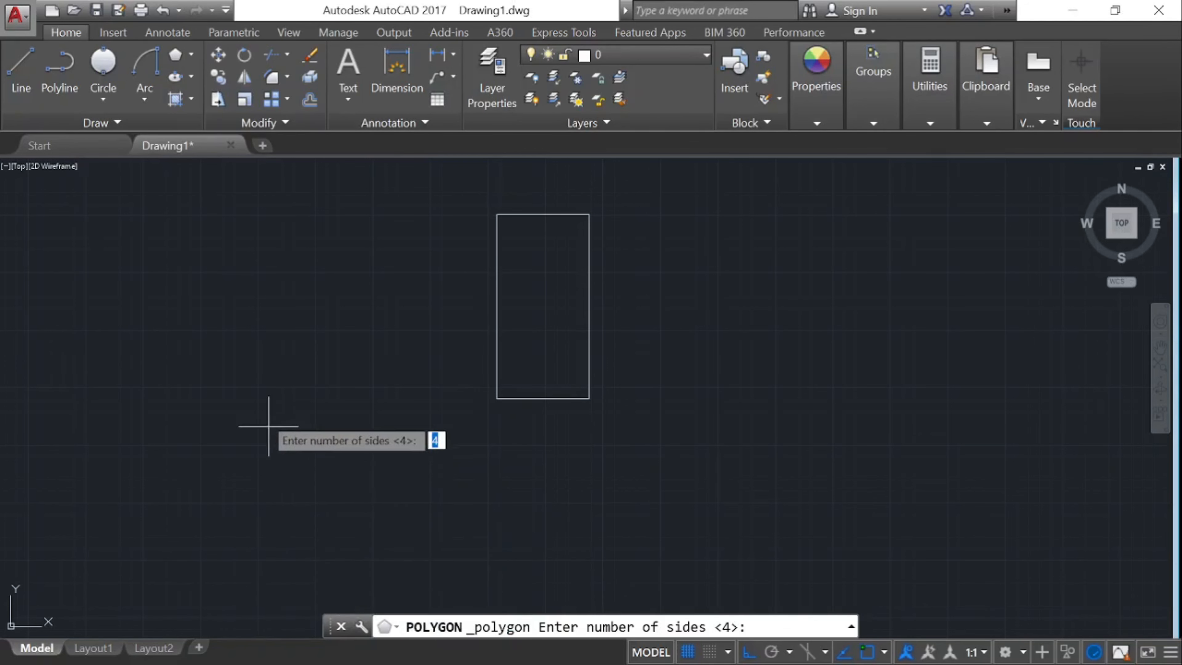
pyautogui.press('Return')
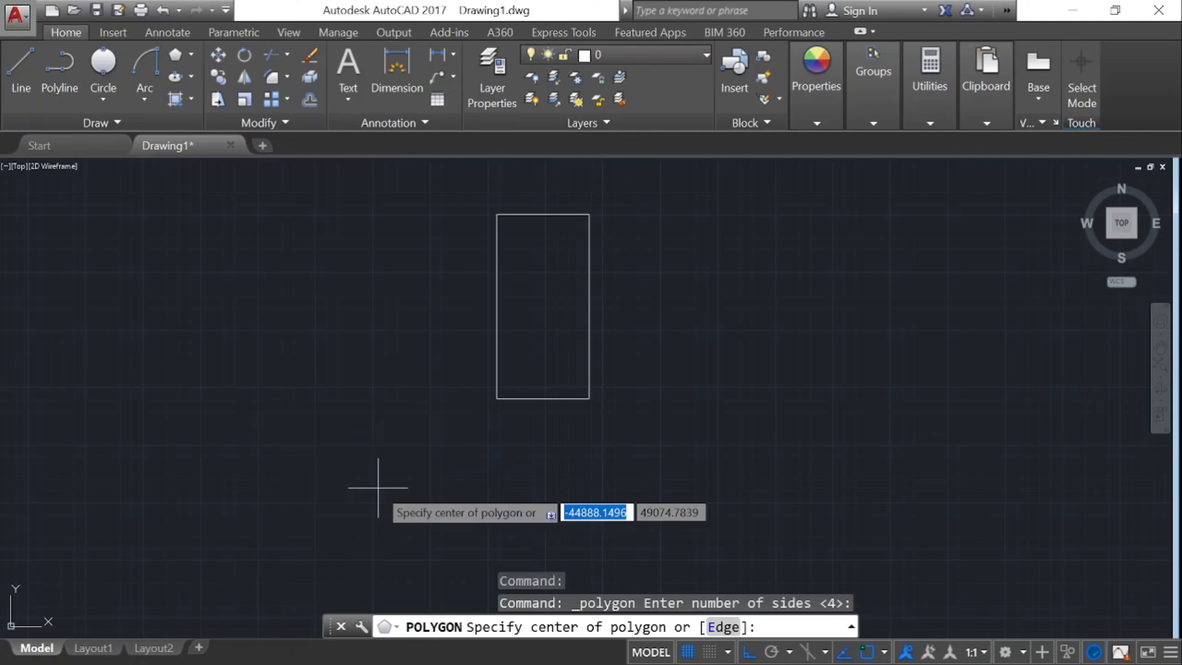
pyautogui.click(378, 488)
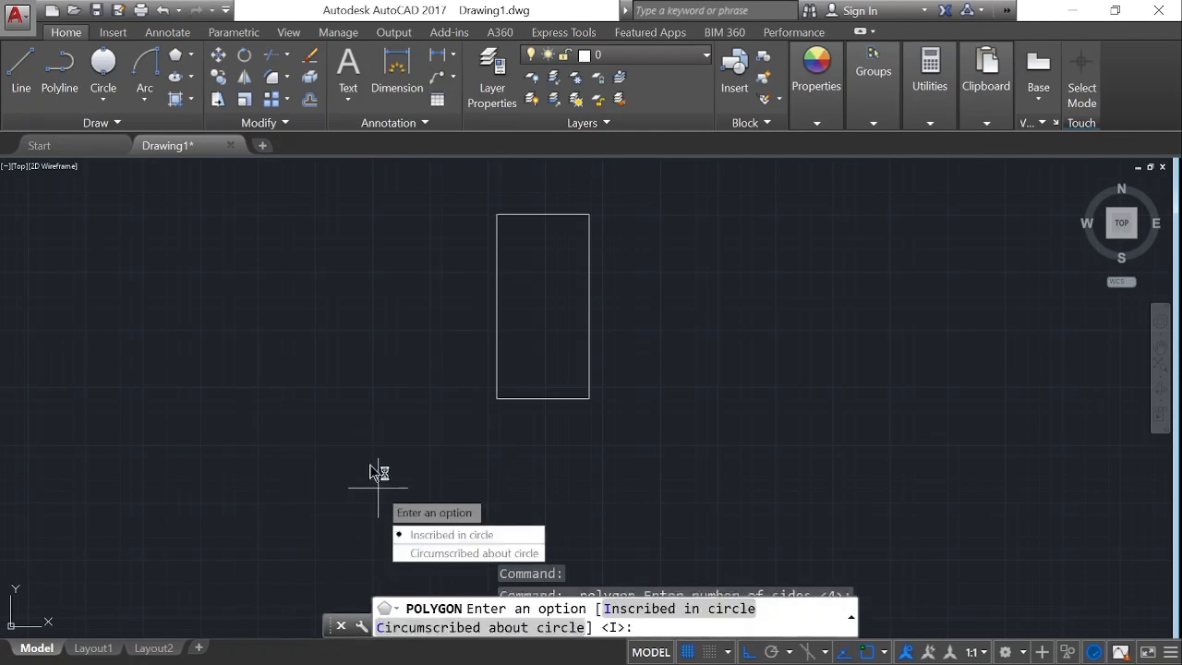
pyautogui.click(427, 541)
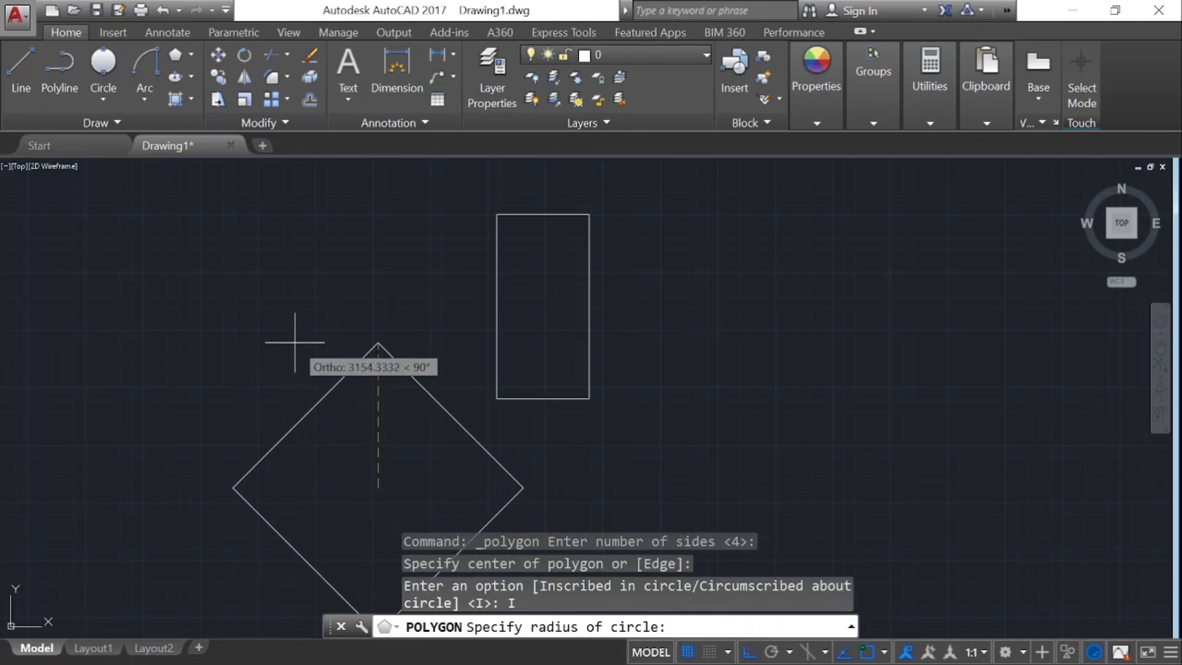
pyautogui.click(292, 375)
# Draw a five-sided polygon inscribed in a circle, in the empty area to the right of the diamond and rectangle
pyautogui.scroll(-3, 162, 391)
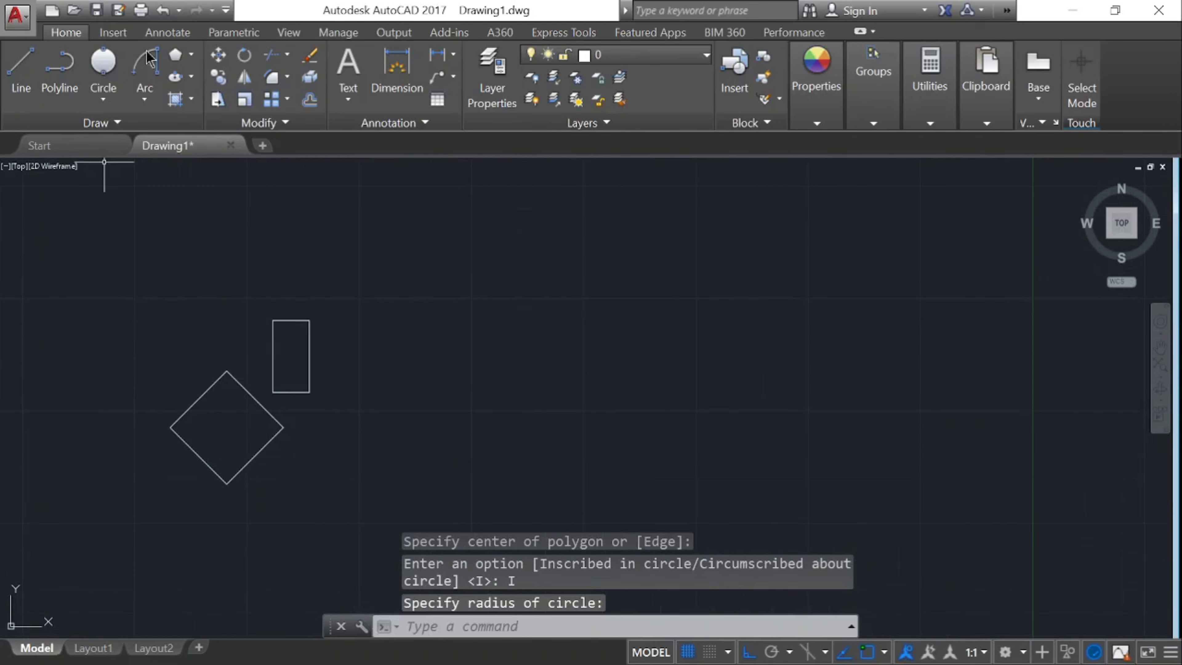
pyautogui.click(174, 55)
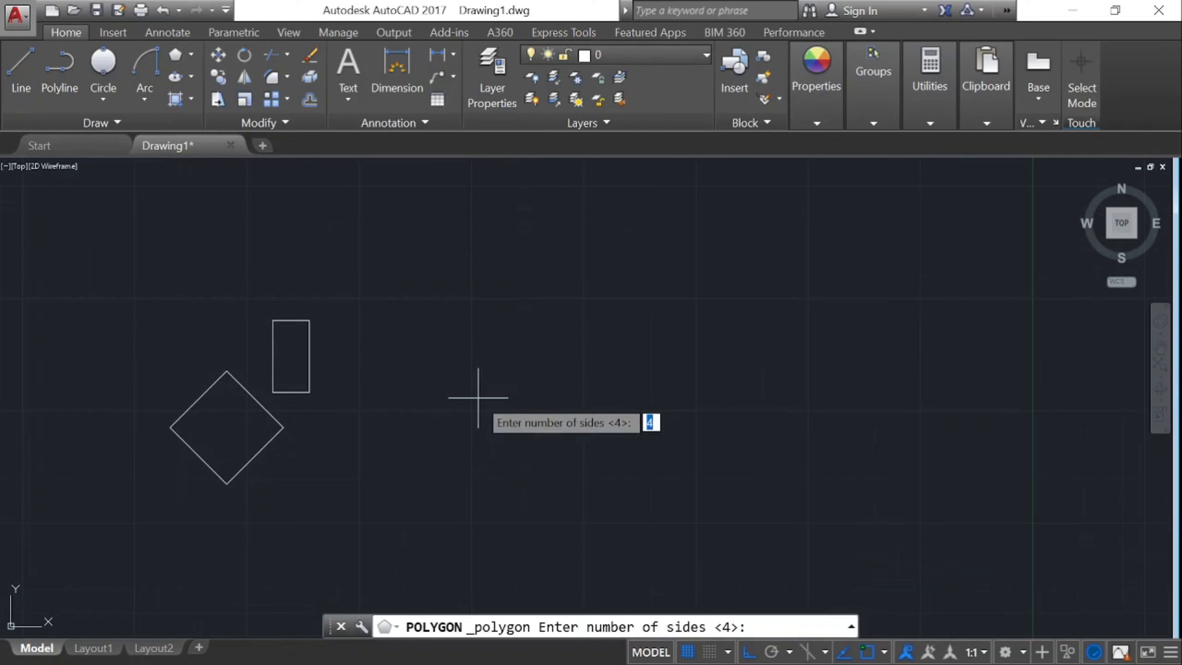
pyautogui.write('5')
pyautogui.press('Return')
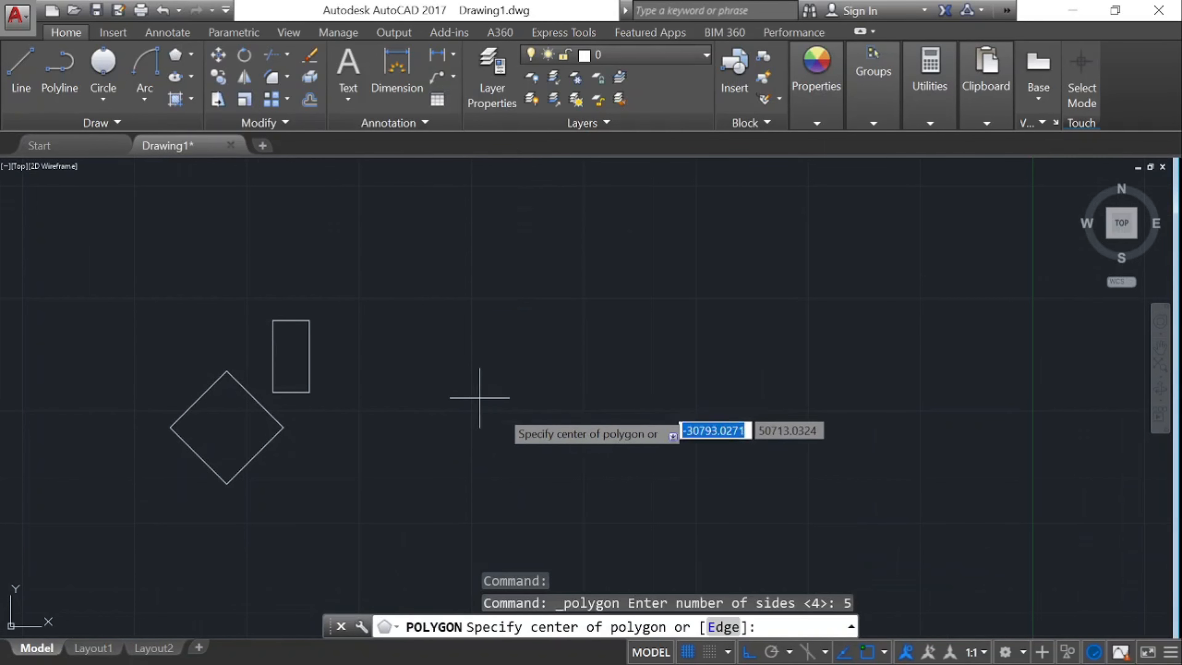
pyautogui.click(516, 428)
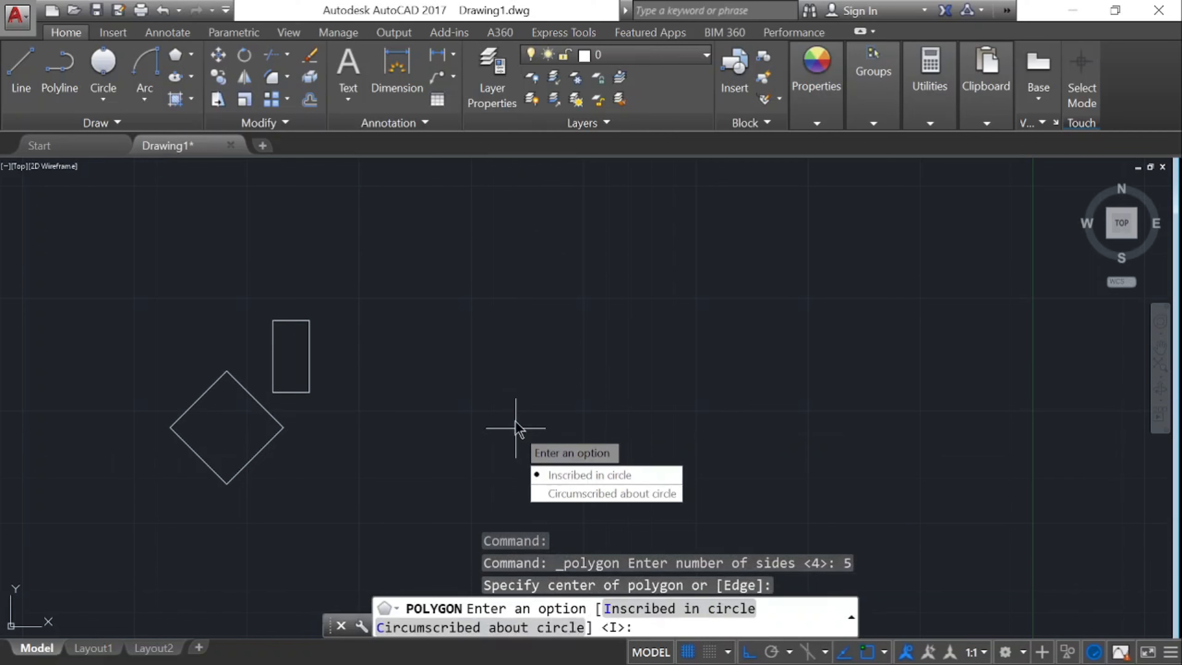
pyautogui.click(581, 475)
pyautogui.click(493, 326)
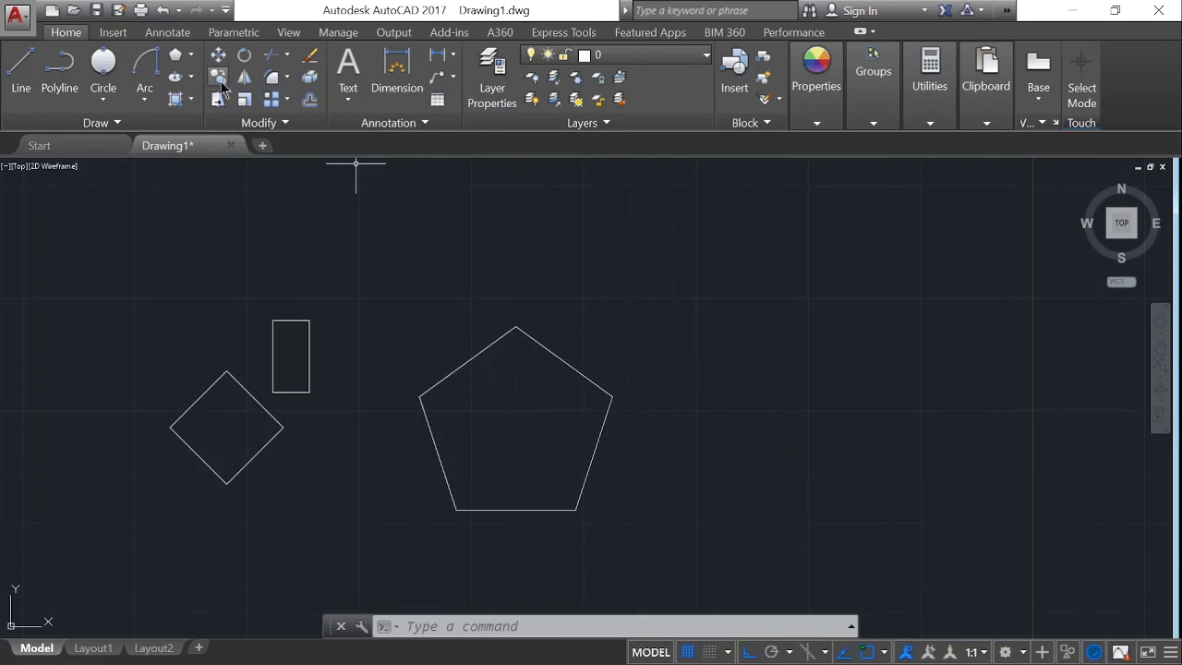
# Draw a wide horizontal ellipse by its center, axis endpoint and other axis distance, to the right of the pentagon
pyautogui.click(190, 78)
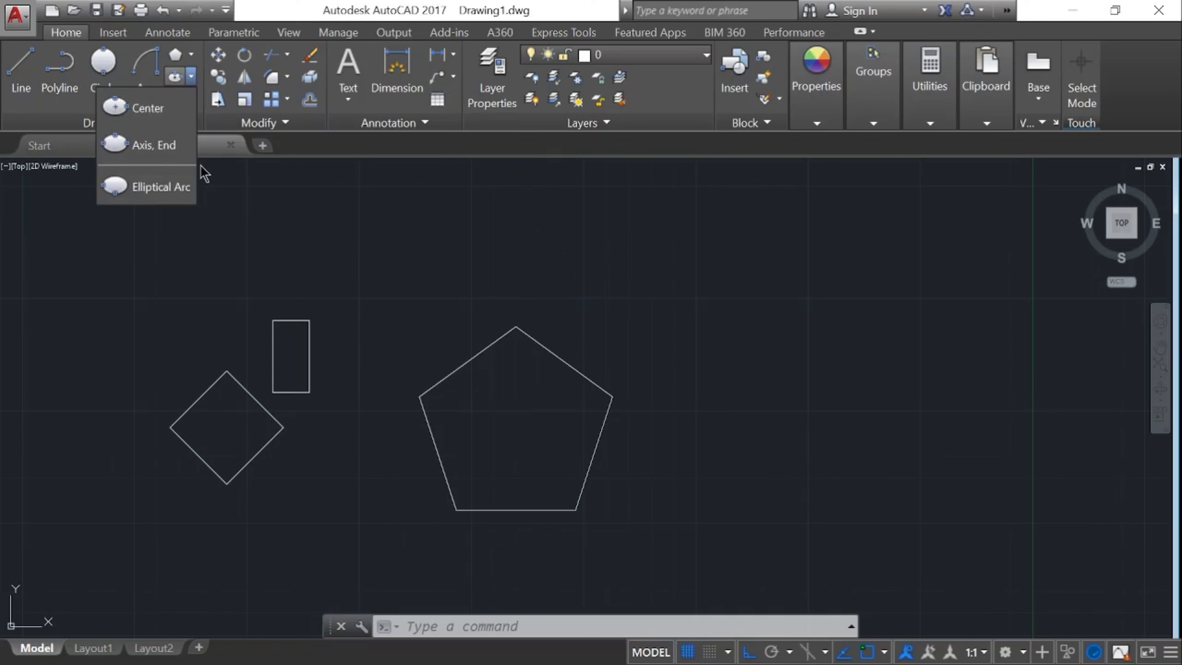
pyautogui.click(163, 194)
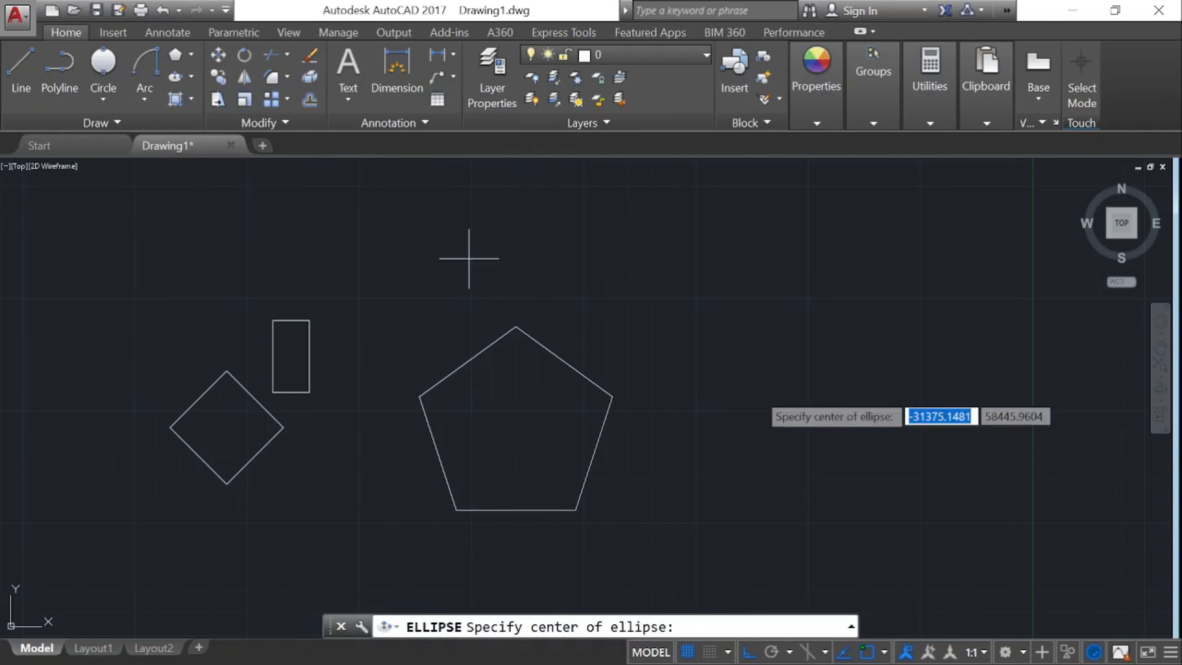
pyautogui.click(912, 362)
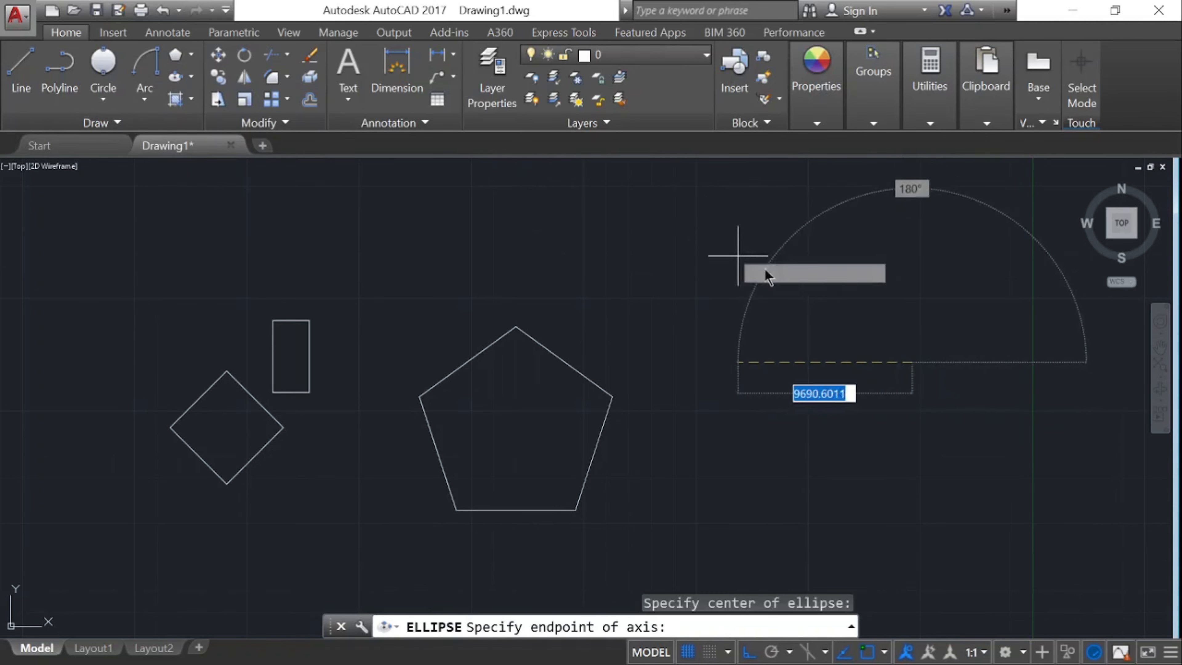
pyautogui.click(786, 357)
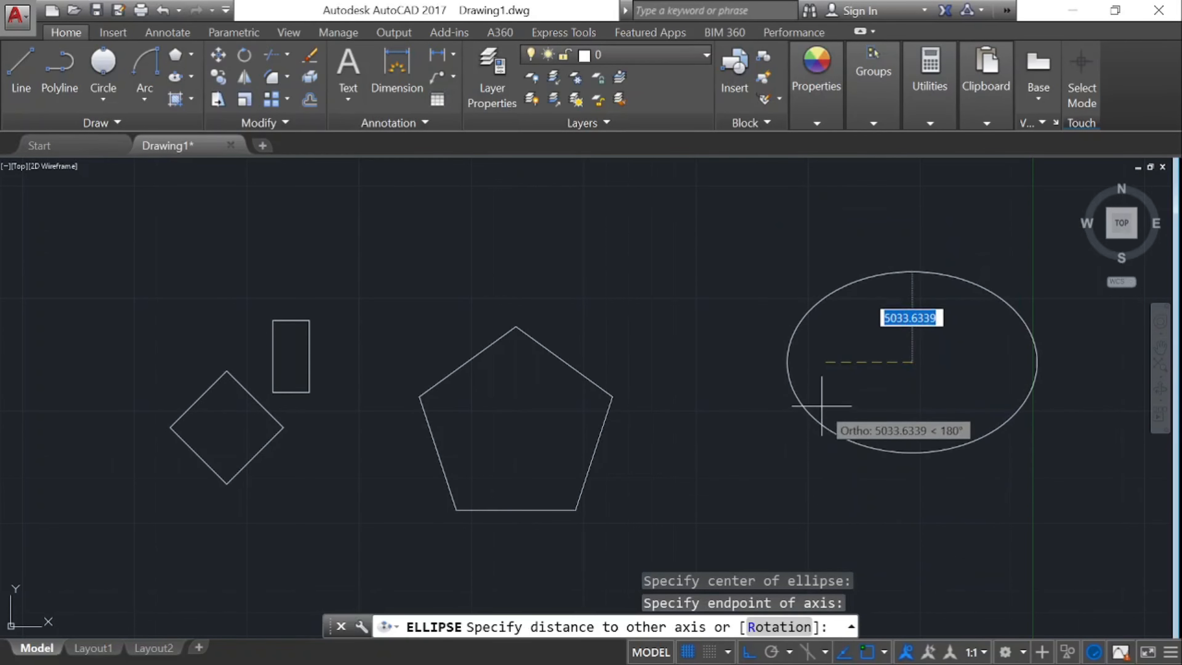
pyautogui.click(827, 443)
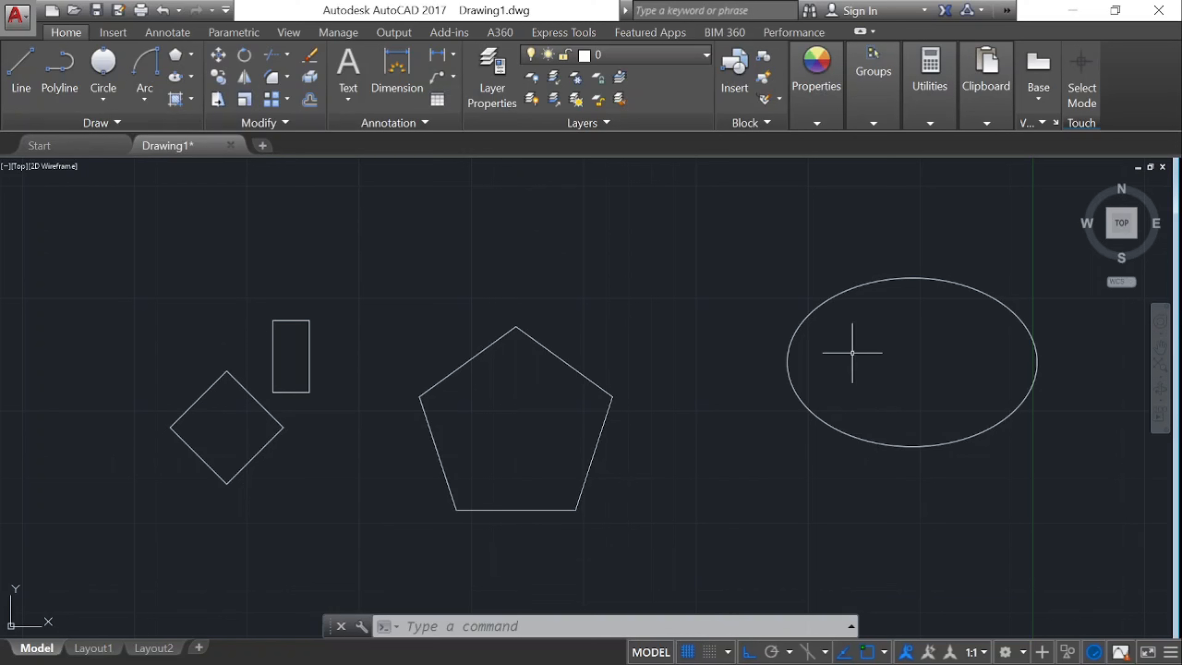
# Hatch the inside of the pentagon with the ANGLE pattern at a scale of 100
pyautogui.click(191, 100)
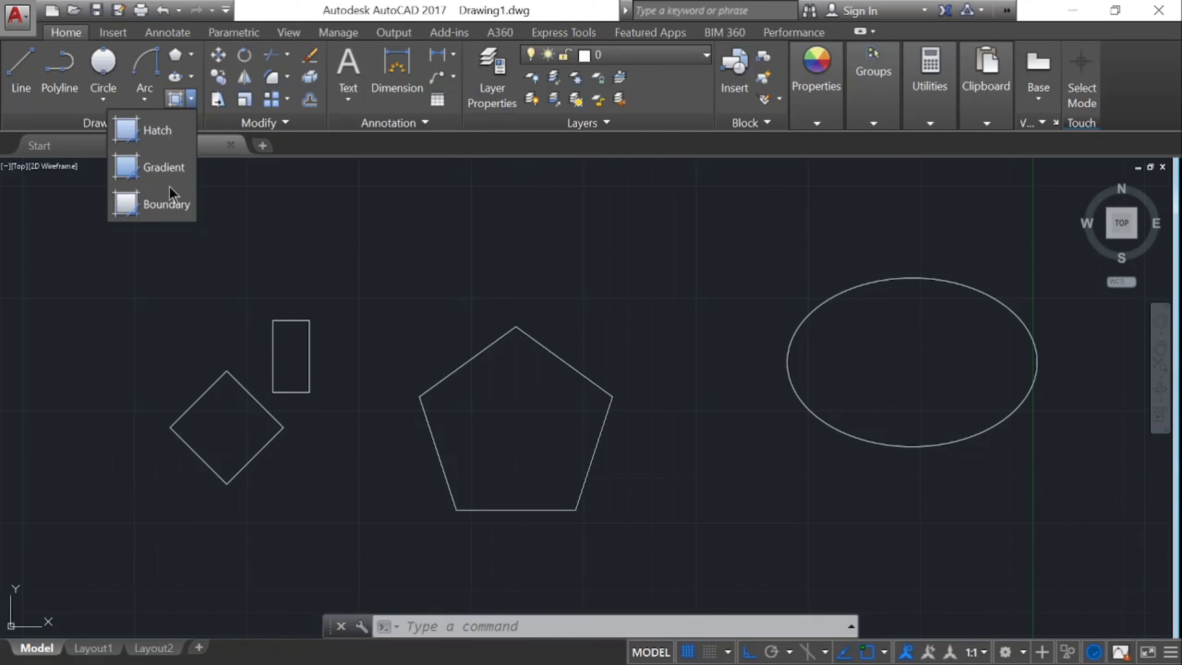
pyautogui.click(176, 128)
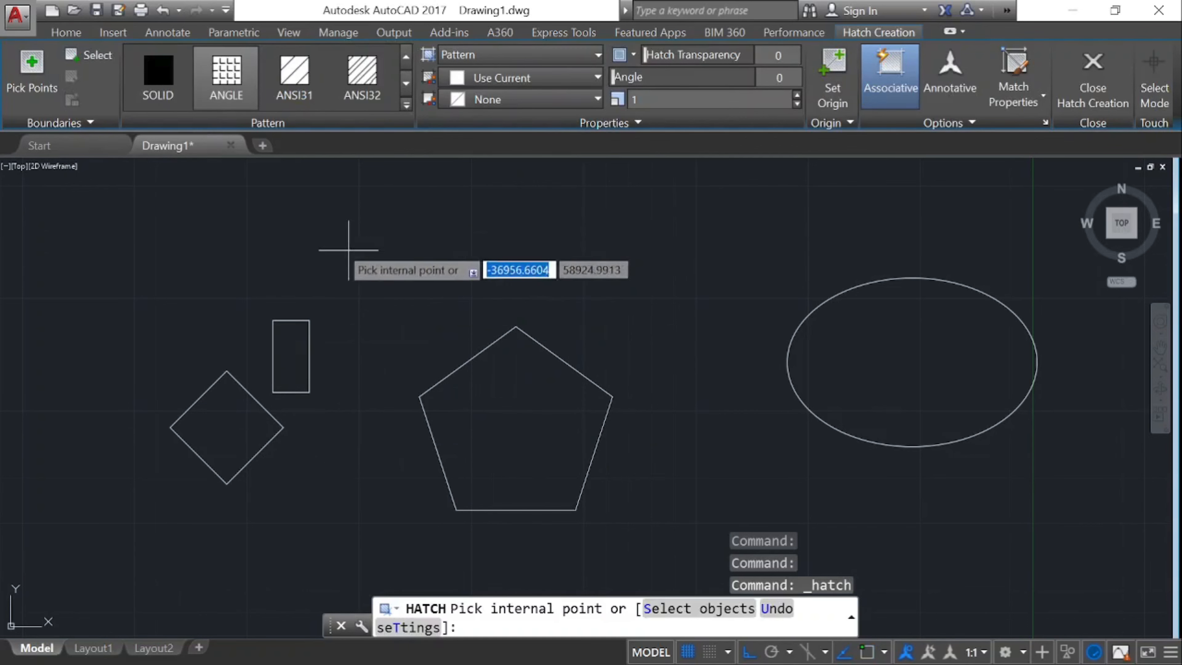
pyautogui.click(494, 422)
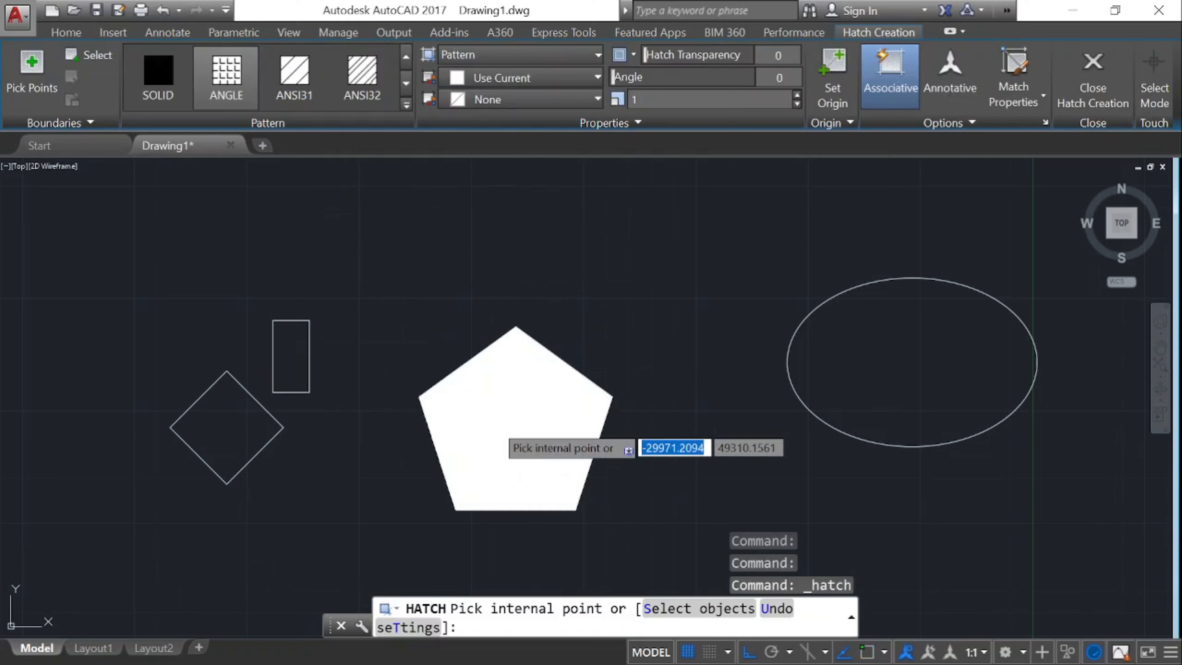
pyautogui.click(495, 428)
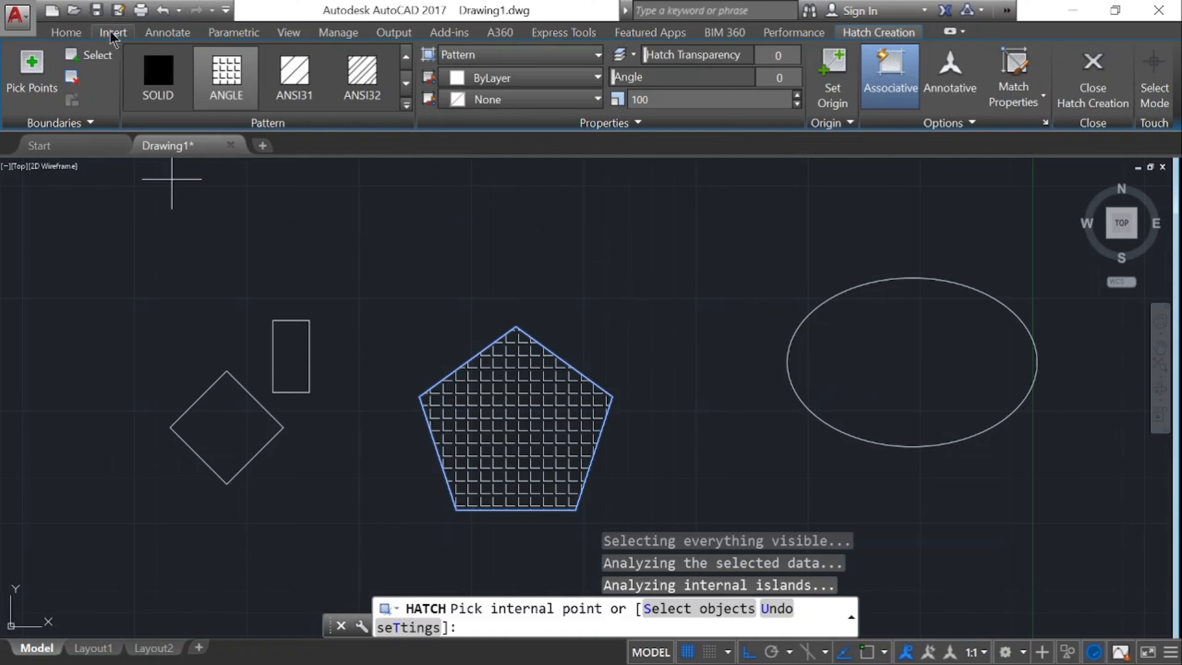
# Draw a winding fit-point spline from above the small rectangle, around the diamond, then in waves over the pentagon towards the ellipse
pyautogui.click(86, 34)
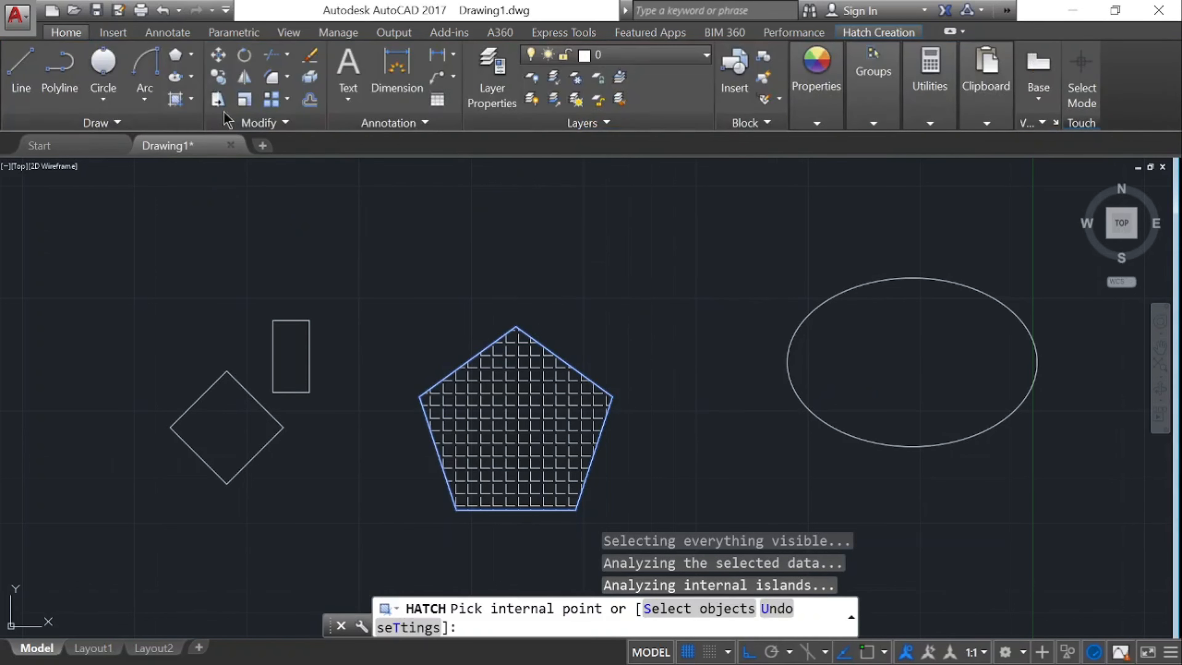
pyautogui.click(186, 129)
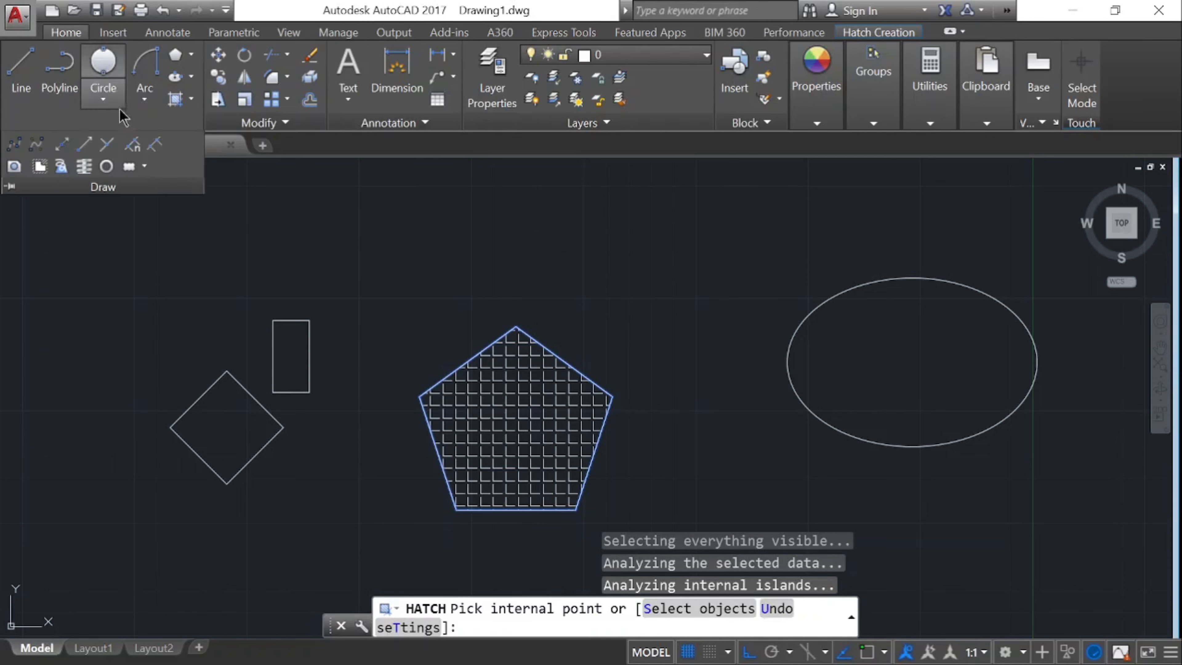
pyautogui.click(19, 148)
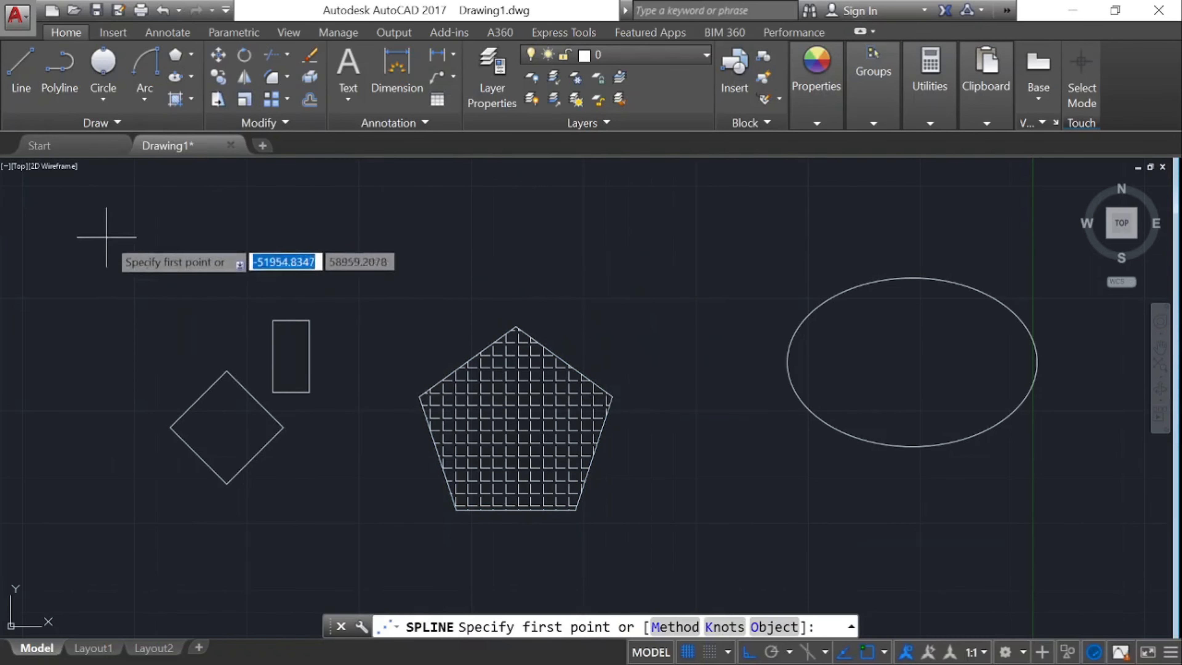
pyautogui.click(110, 222)
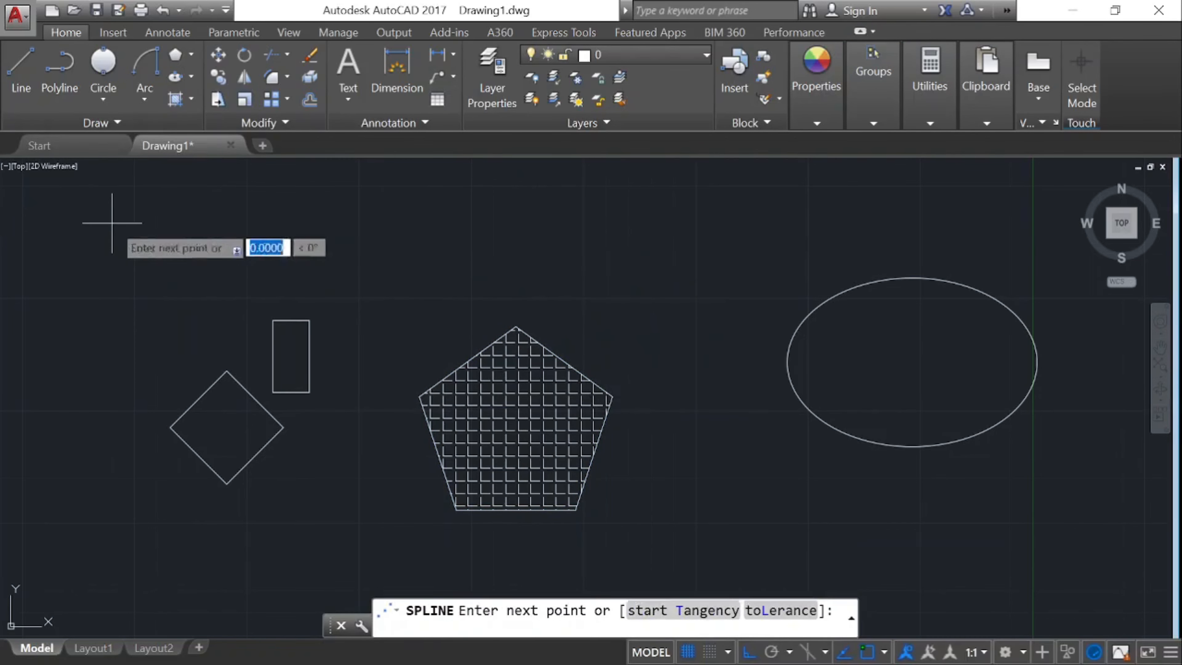
pyautogui.click(366, 225)
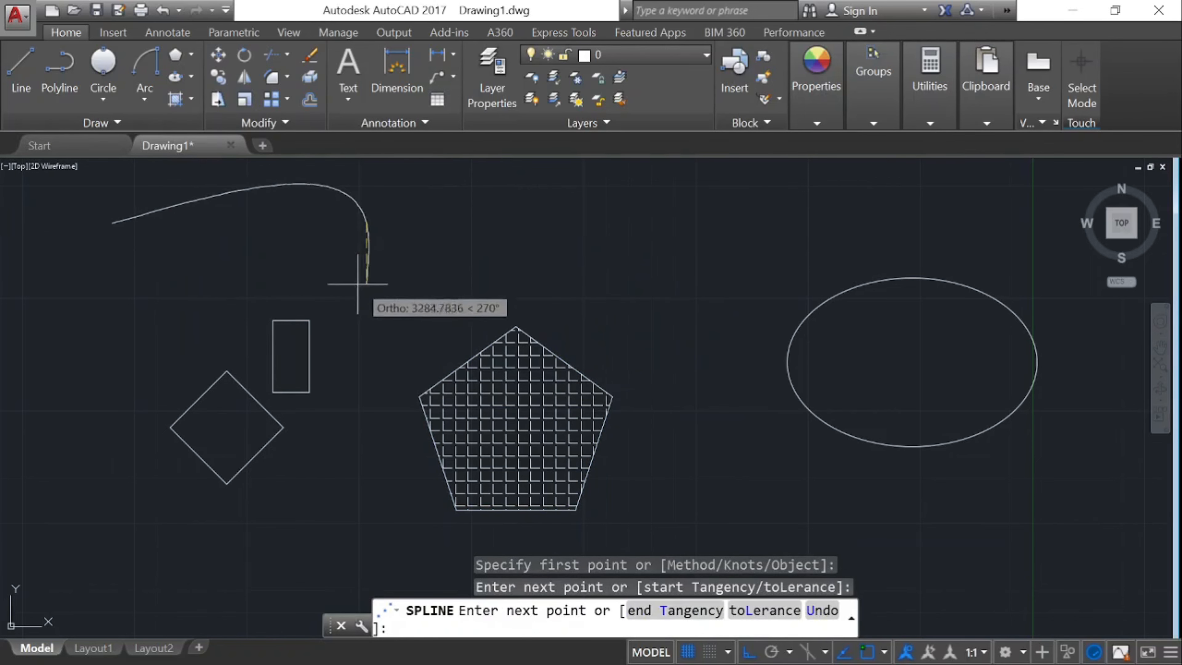
pyautogui.click(348, 318)
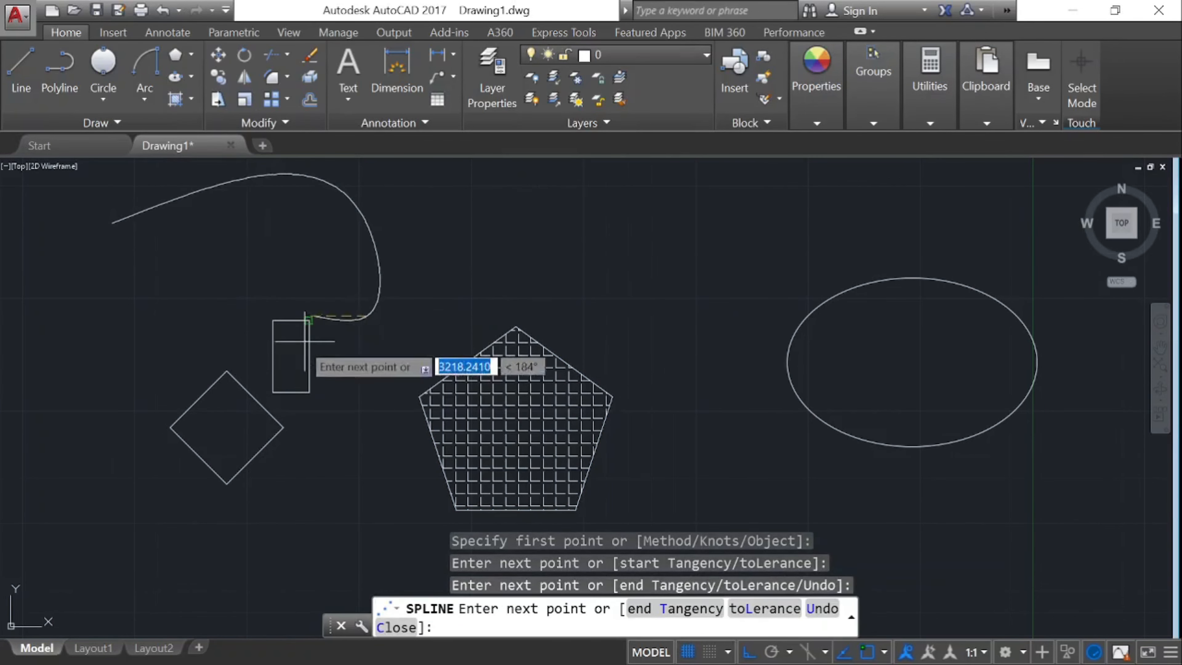
pyautogui.click(63, 316)
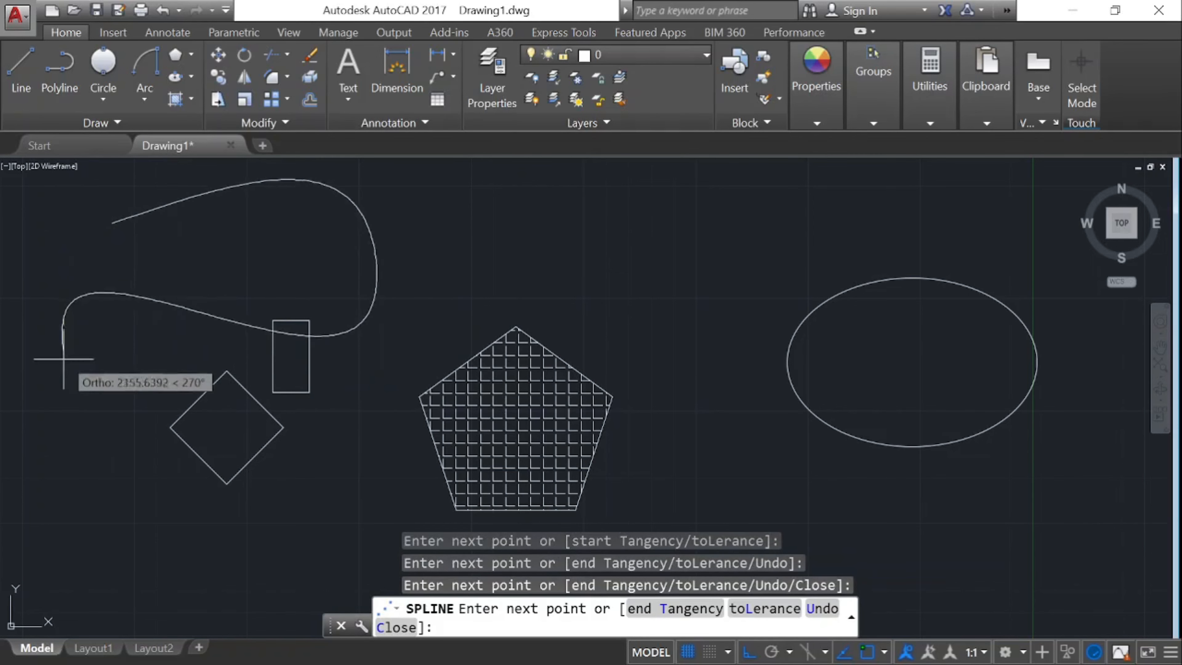
pyautogui.click(140, 520)
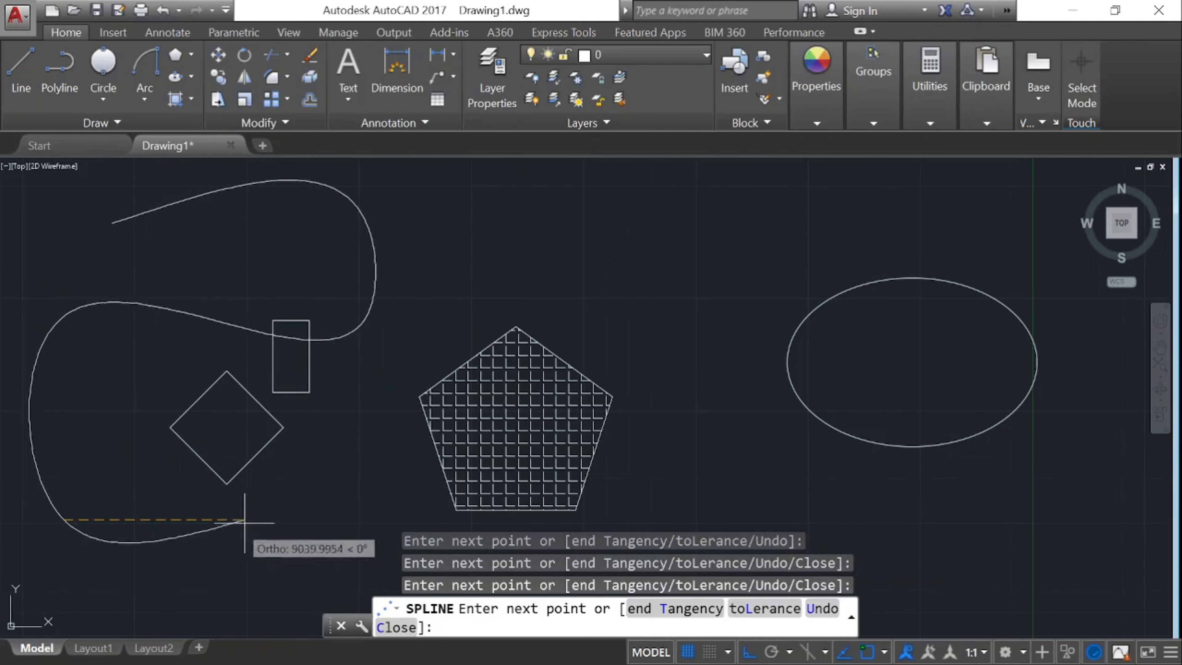
pyautogui.click(329, 520)
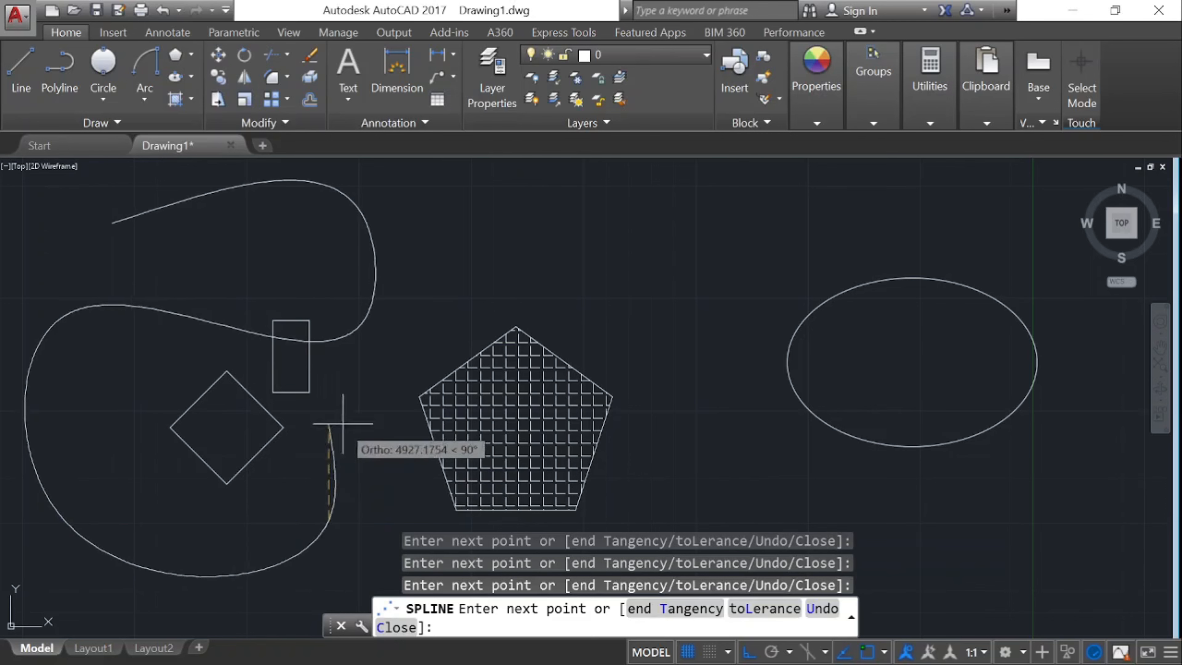
pyautogui.click(398, 349)
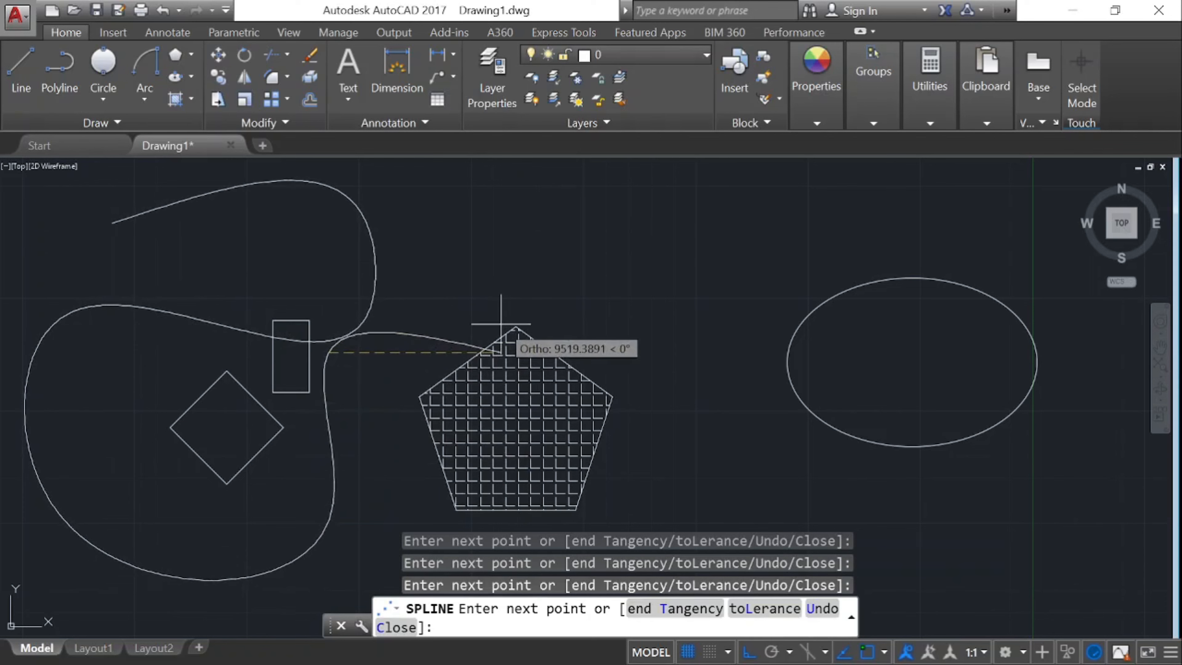
pyautogui.click(447, 352)
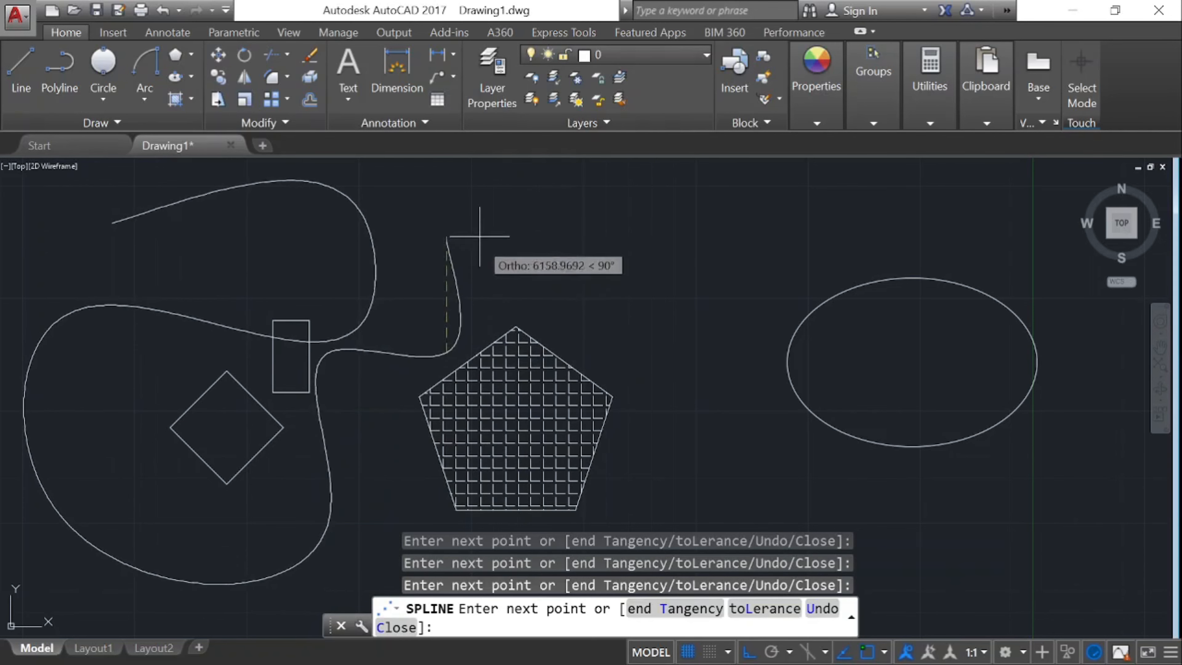
pyautogui.click(469, 202)
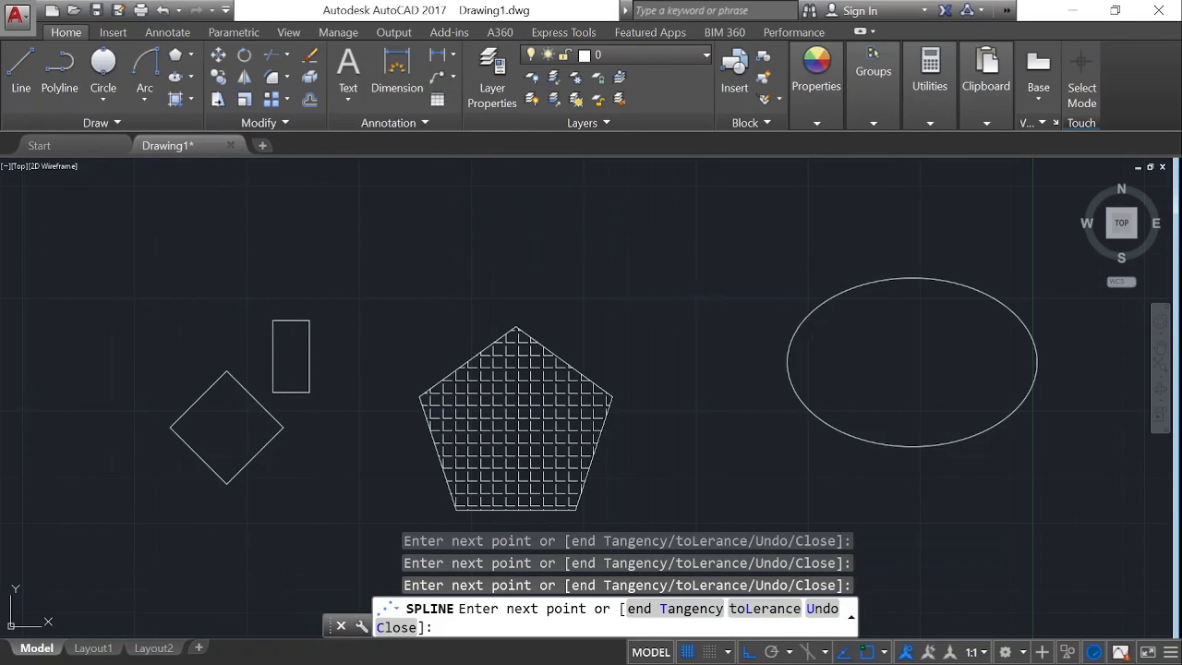
pyautogui.click(728, 215)
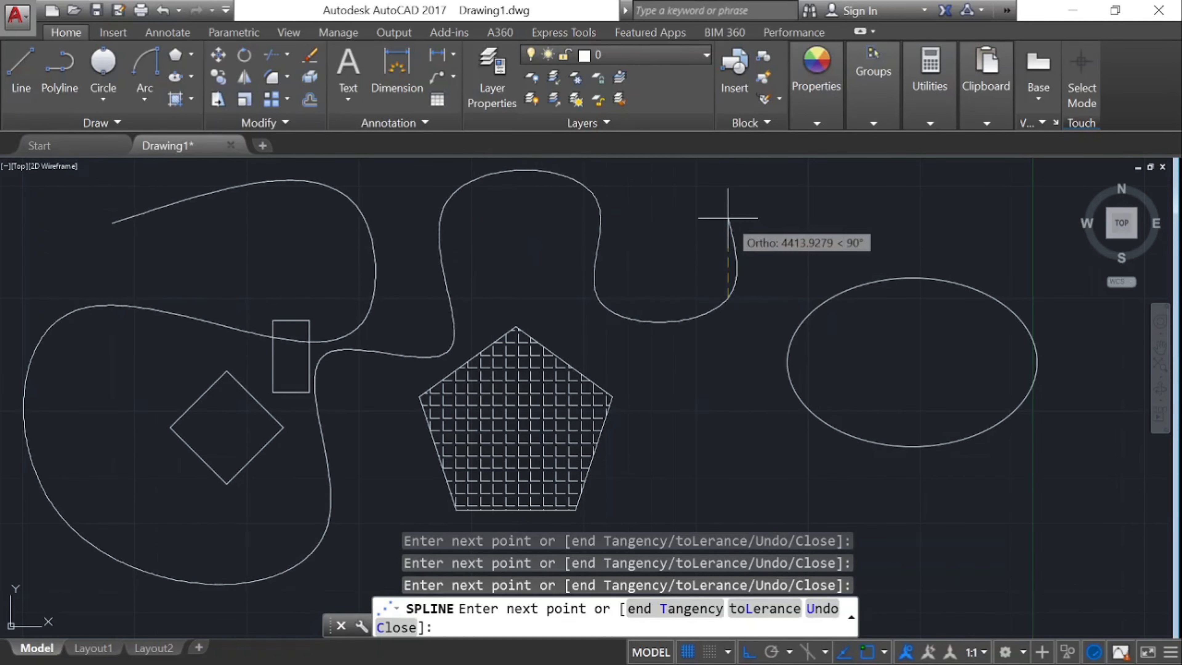
pyautogui.click(782, 192)
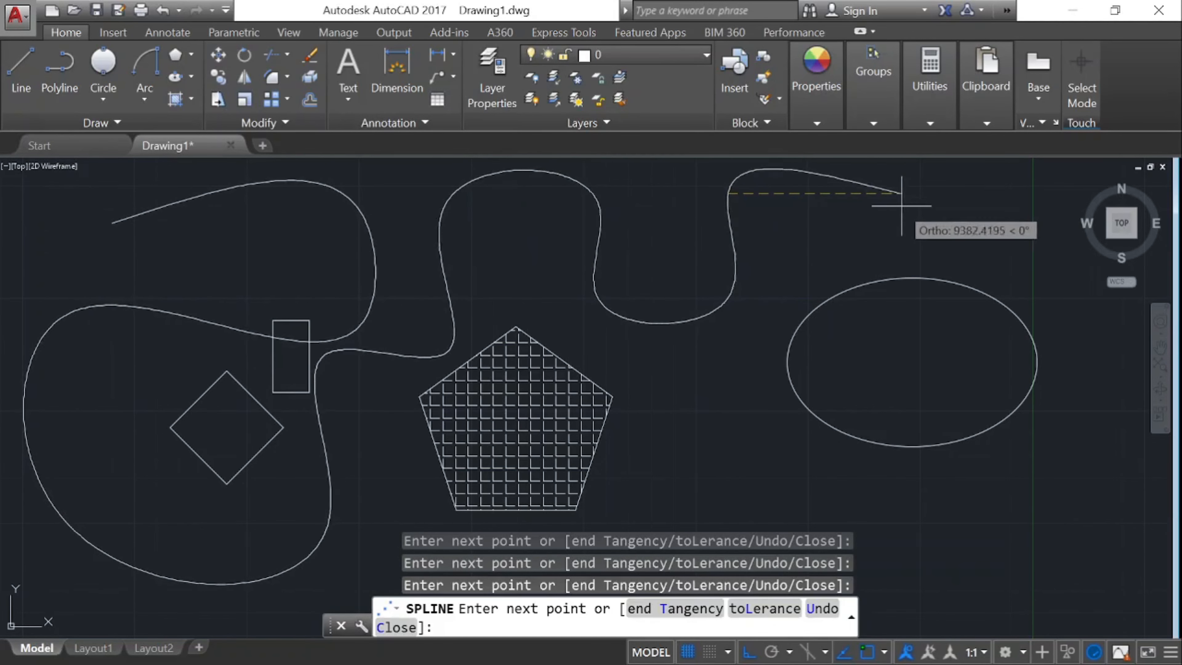
pyautogui.click(881, 242)
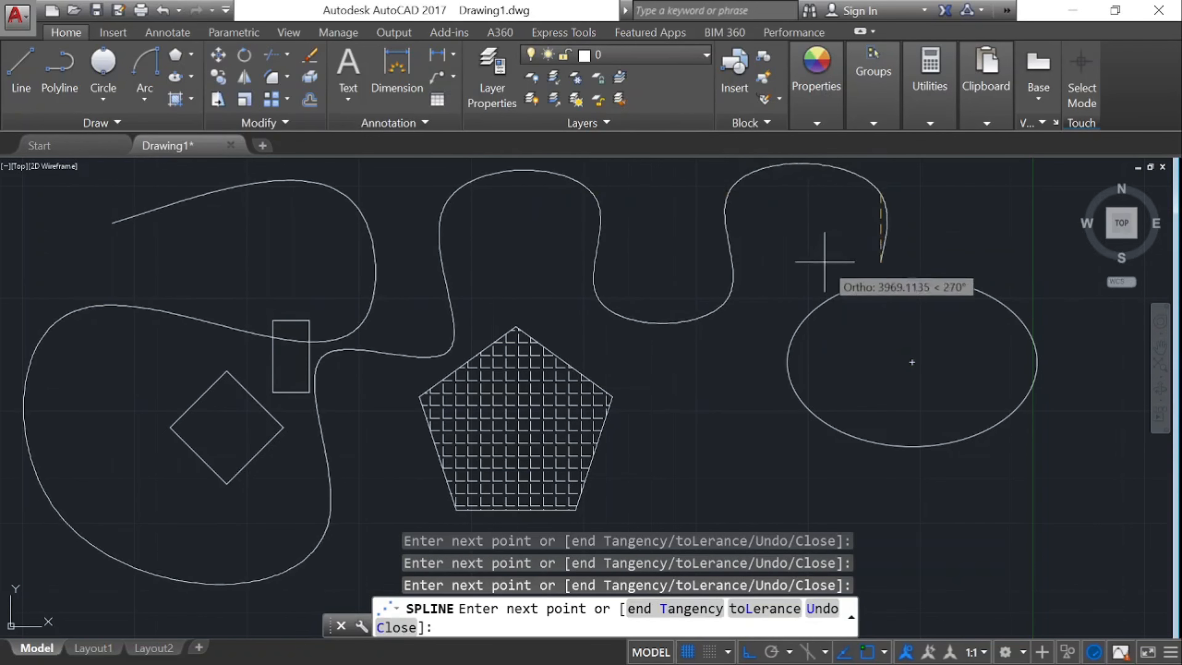
pyautogui.click(727, 193)
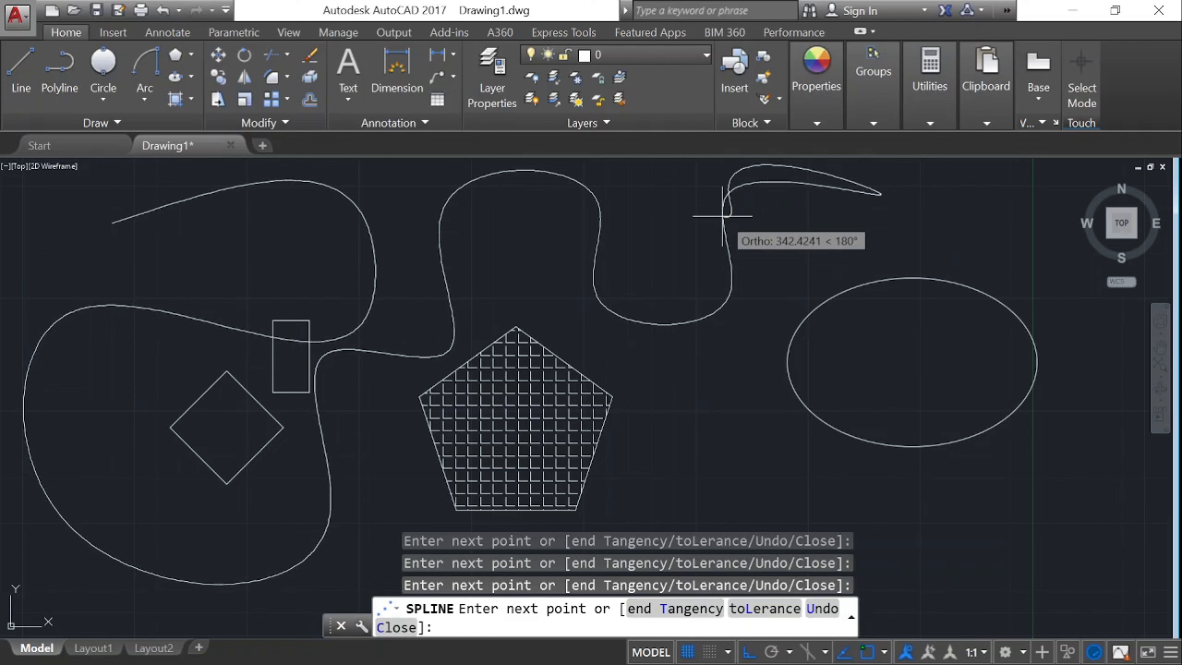
pyautogui.click(723, 215)
pyautogui.press('Return')
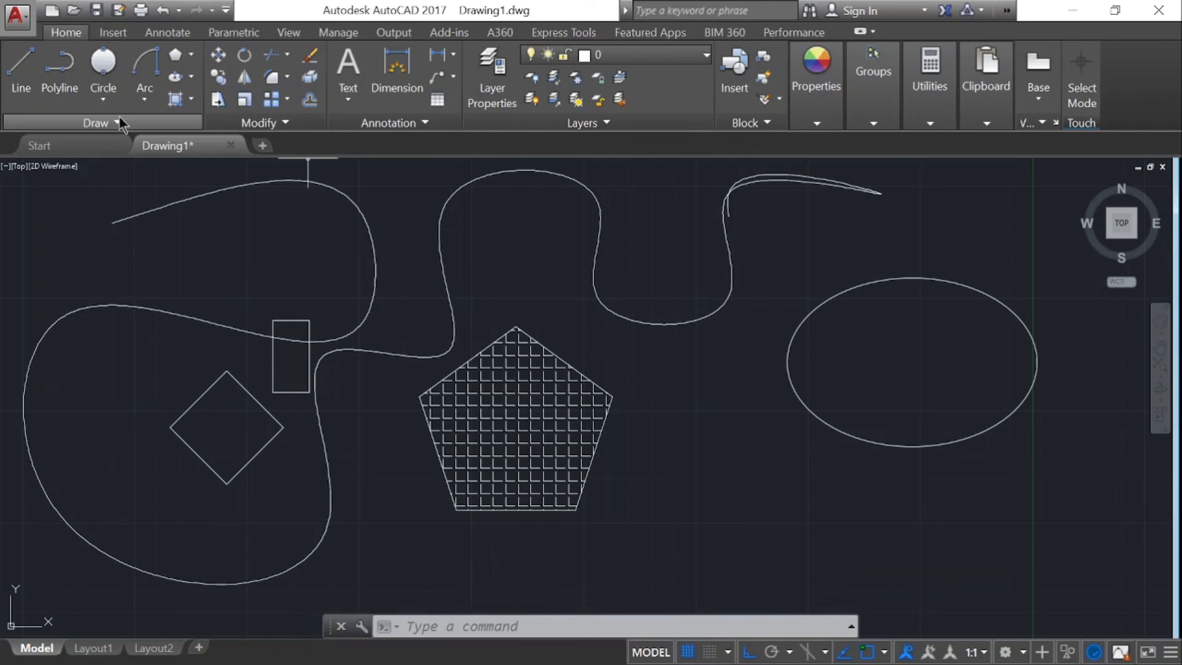
# Try a control-vertex spline that coils between the pentagon and the ellipse and extends towards the ellipse's lower edge
pyautogui.click(110, 123)
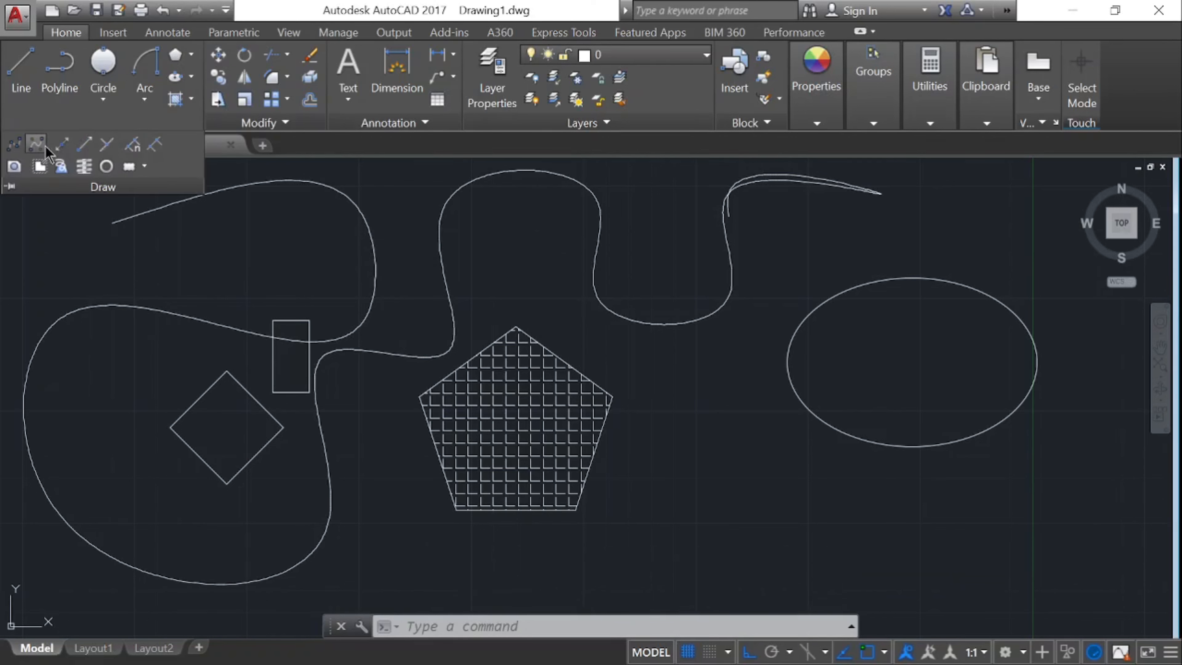
pyautogui.click(45, 145)
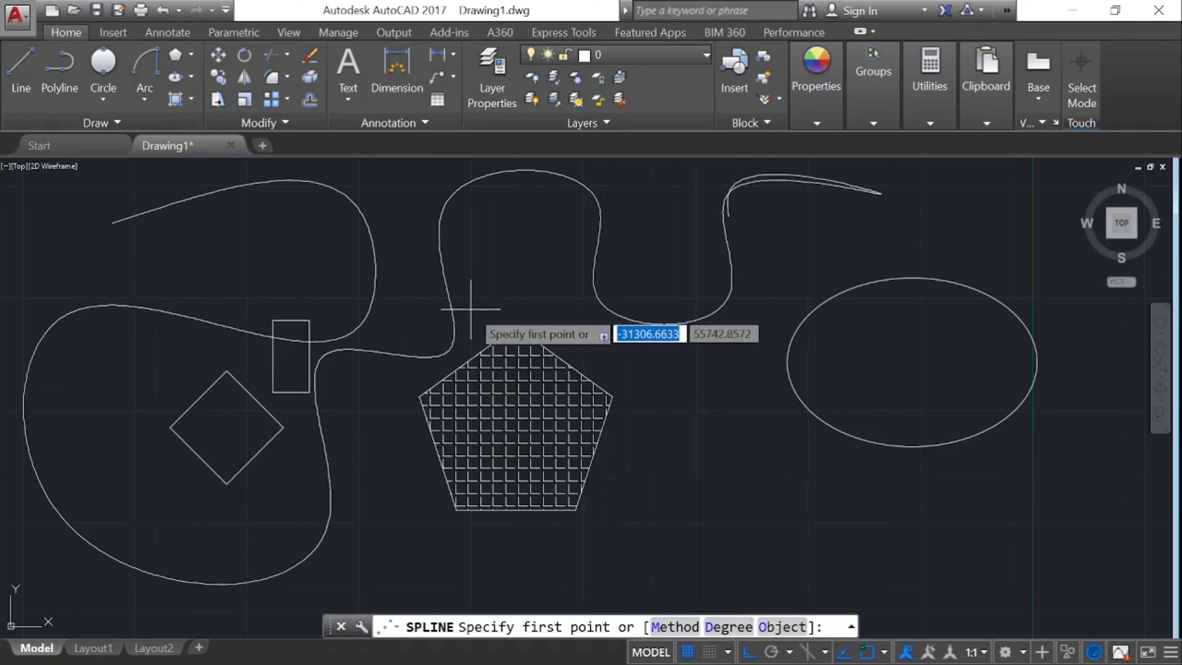
pyautogui.scroll(-2, 331, 310)
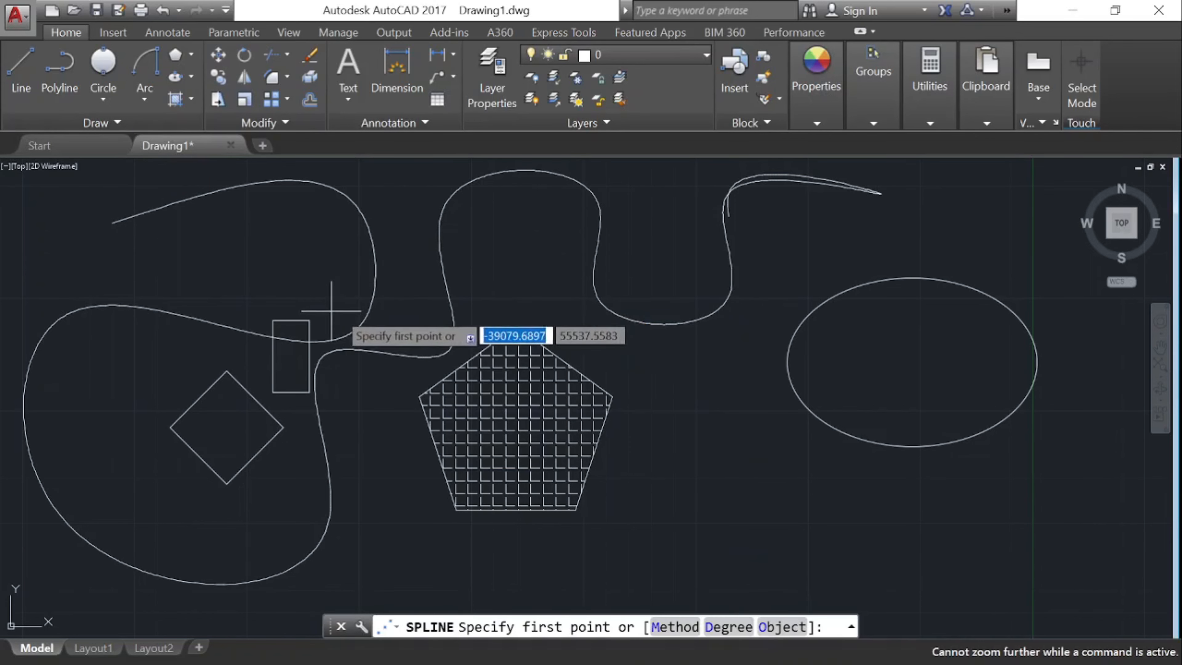
pyautogui.scroll(-2, 339, 311)
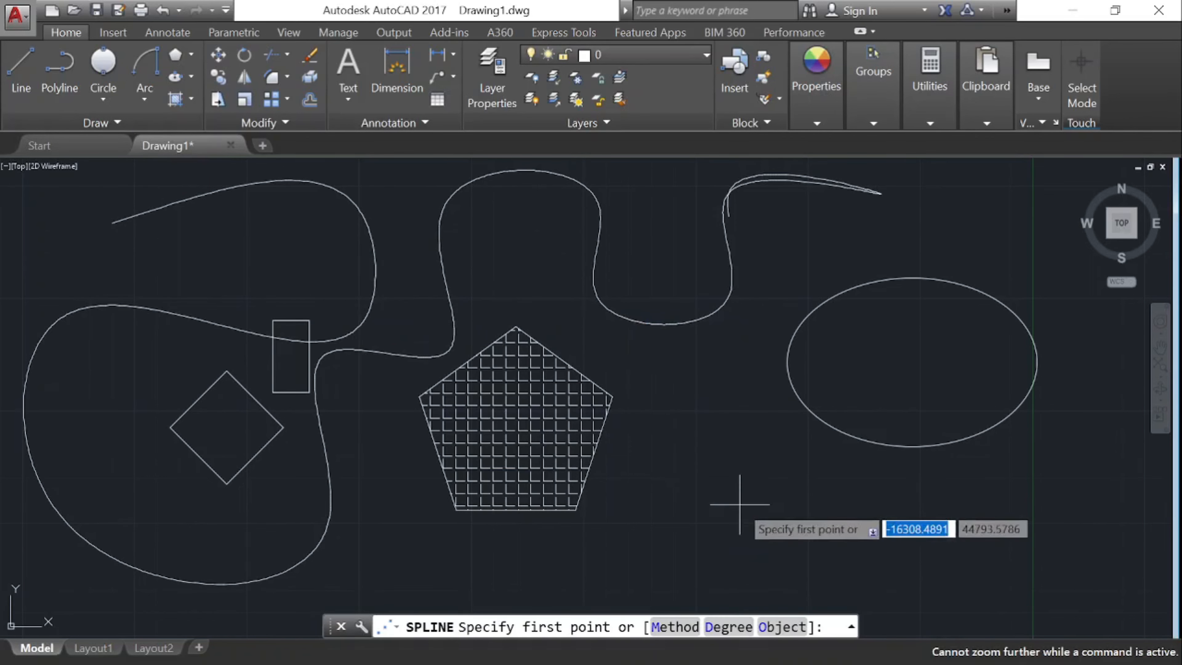
pyautogui.click(744, 489)
pyautogui.click(724, 401)
pyautogui.click(642, 497)
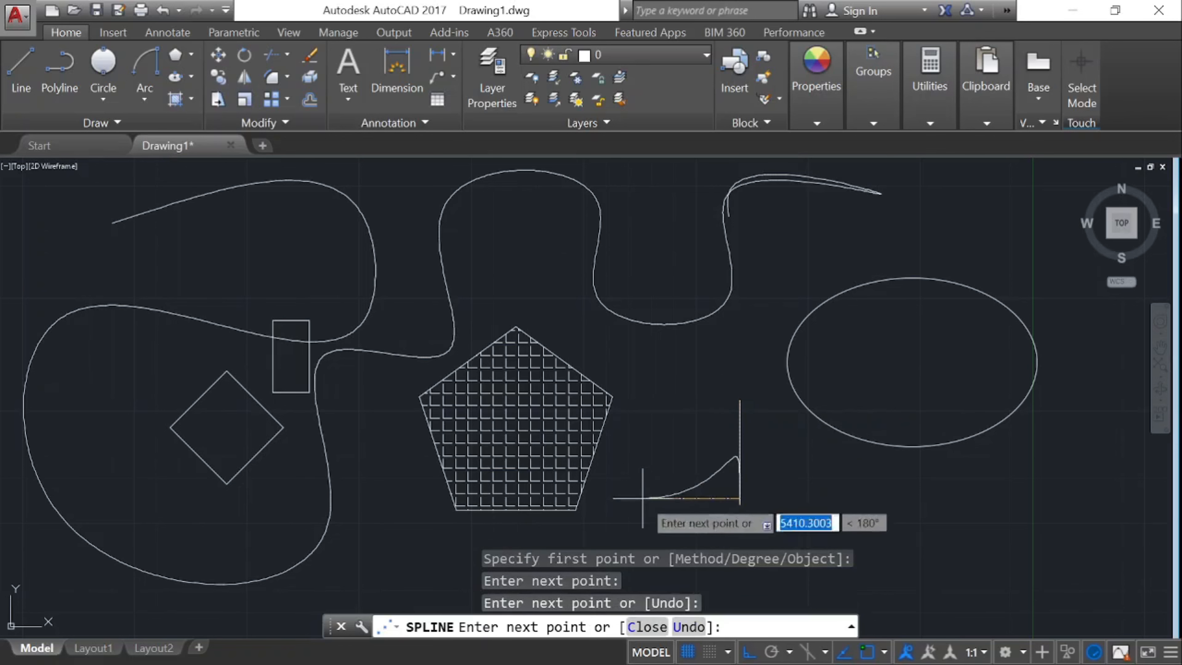
pyautogui.click(666, 419)
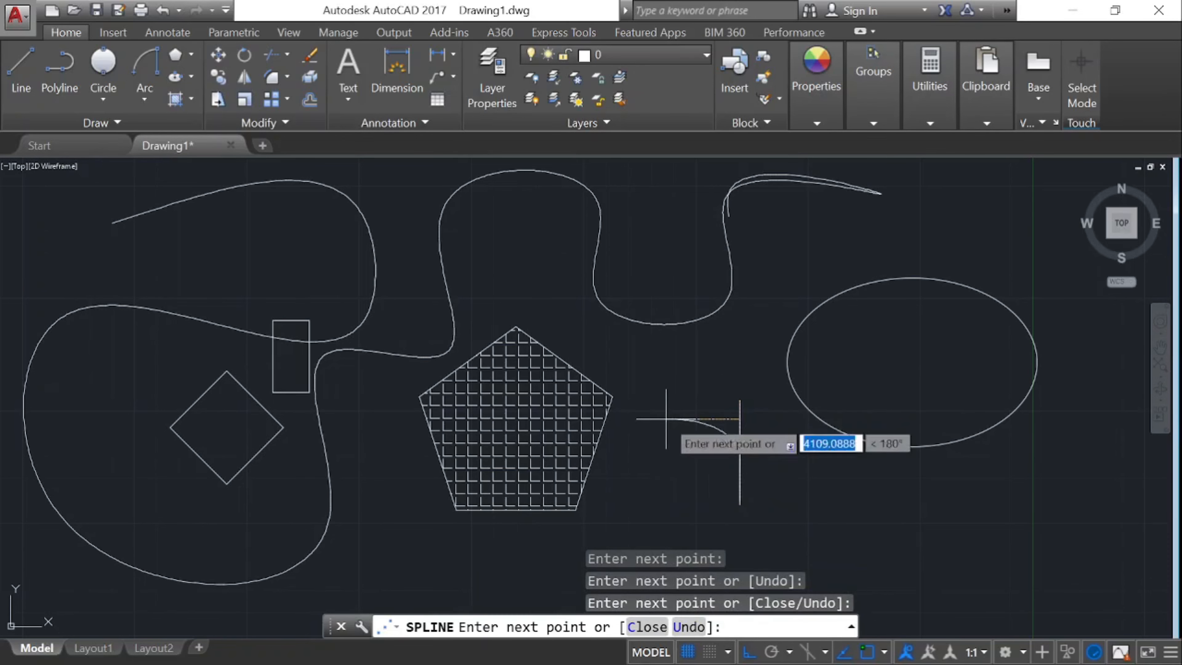
pyautogui.click(644, 484)
pyautogui.click(643, 528)
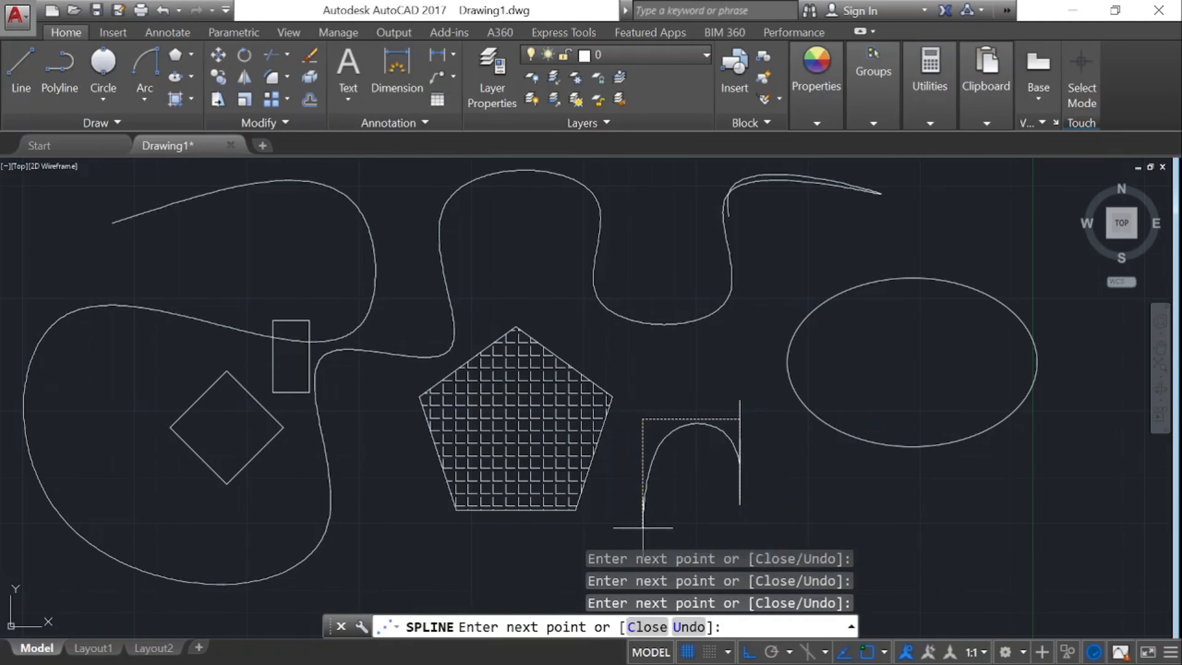
pyautogui.click(714, 527)
pyautogui.click(713, 473)
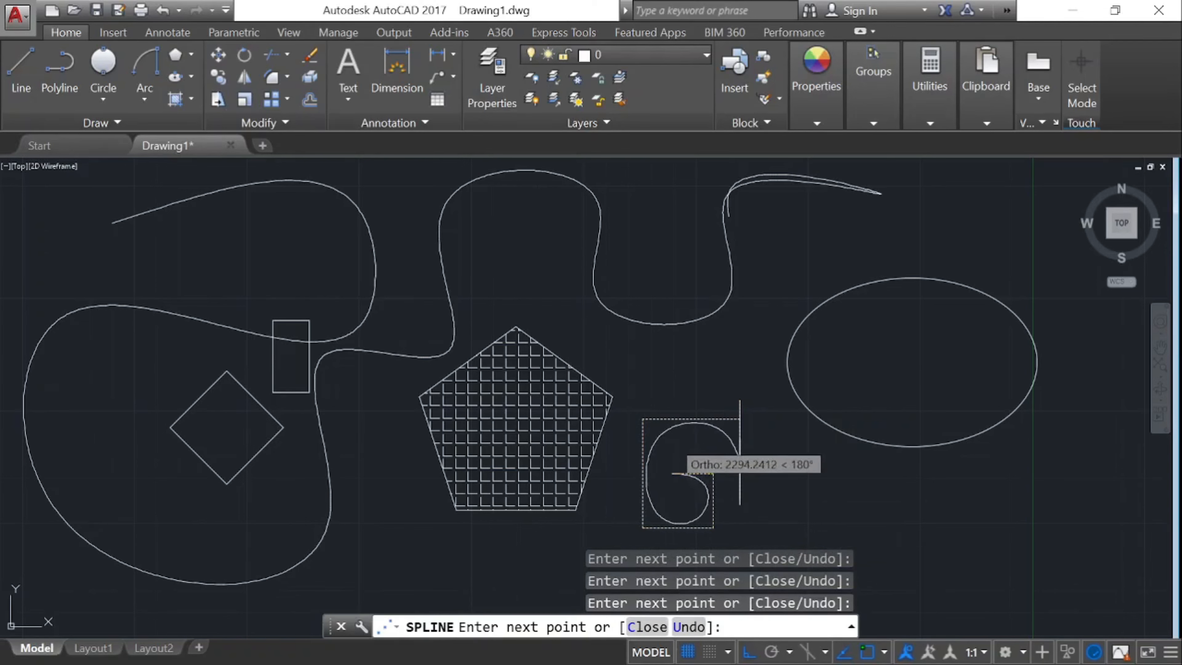
pyautogui.click(672, 474)
pyautogui.click(671, 373)
pyautogui.click(746, 373)
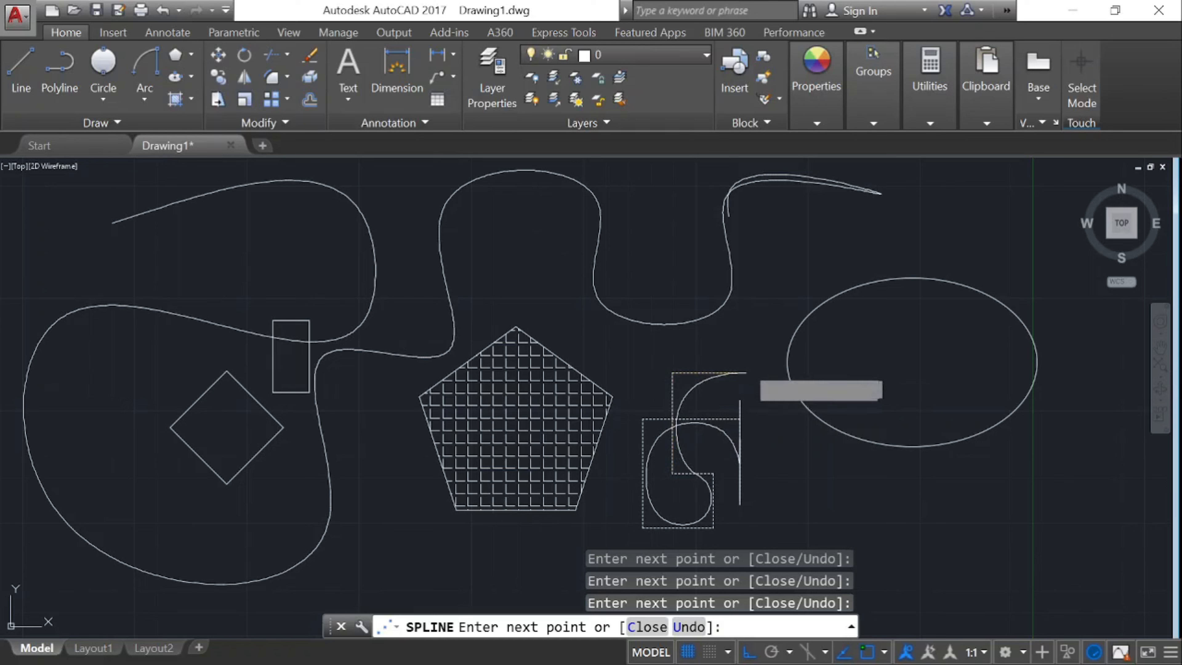
pyautogui.click(746, 433)
pyautogui.click(844, 476)
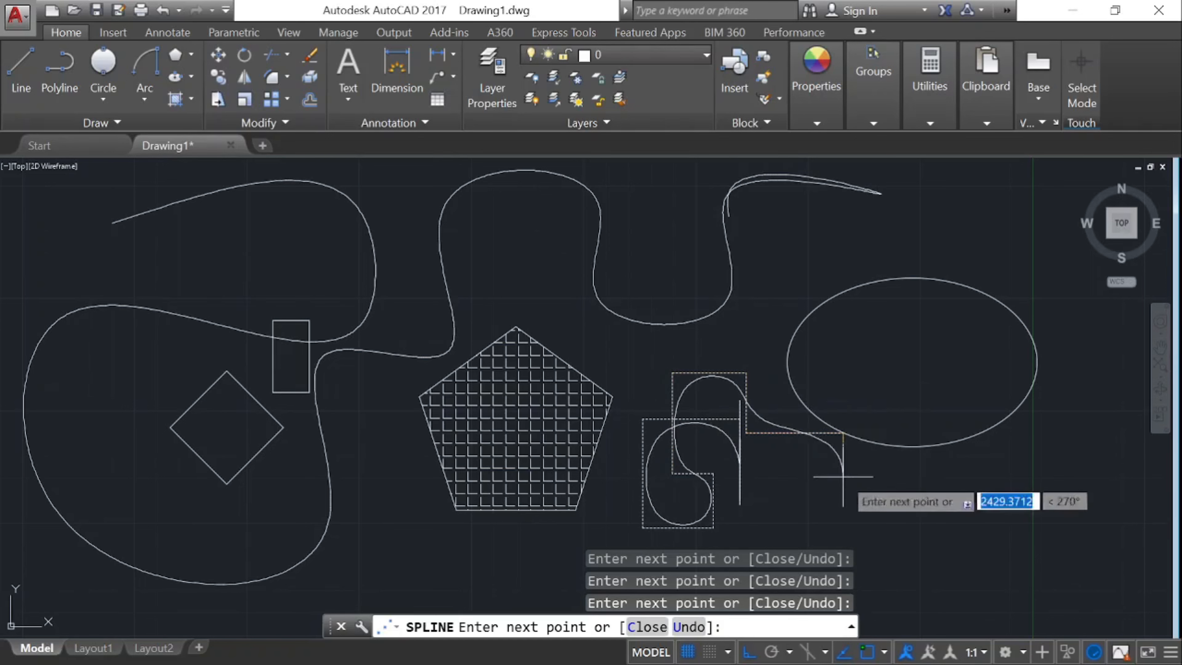
pyautogui.click(758, 493)
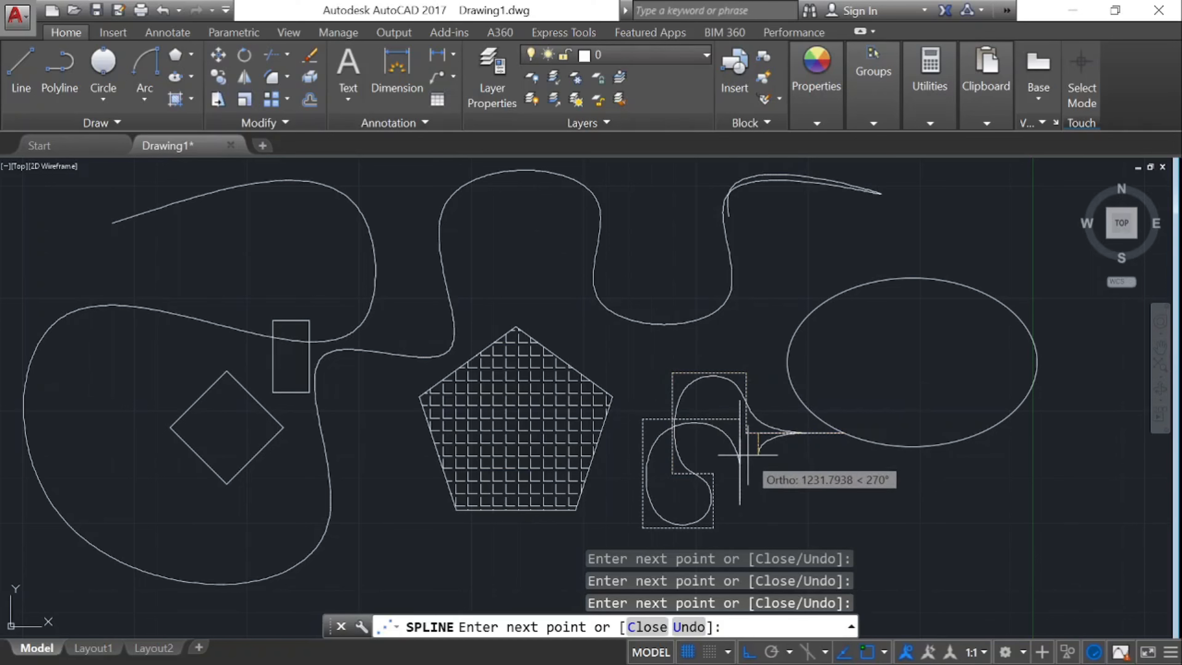
pyautogui.press('Escape')
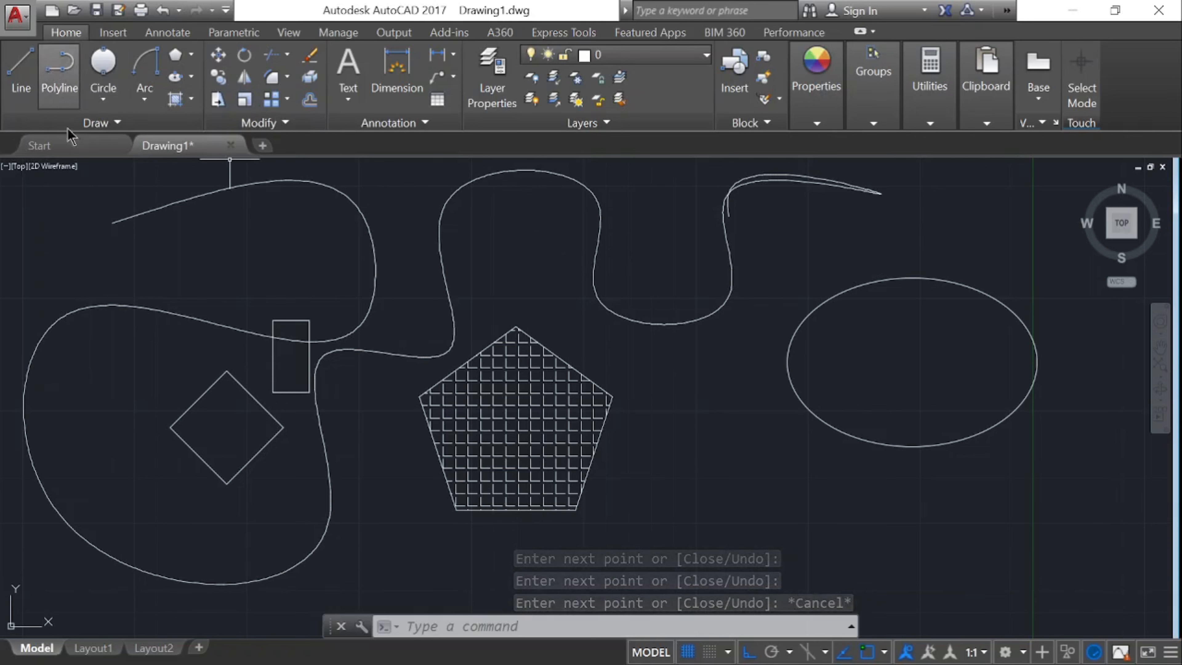
pyautogui.click(100, 122)
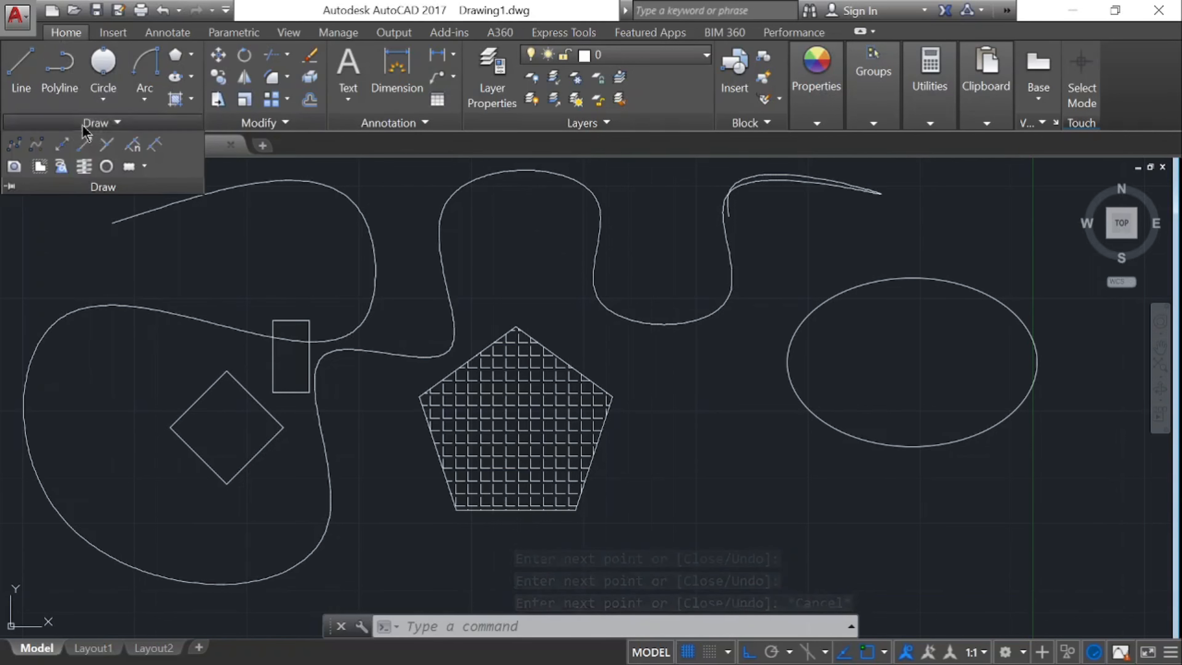
pyautogui.click(68, 148)
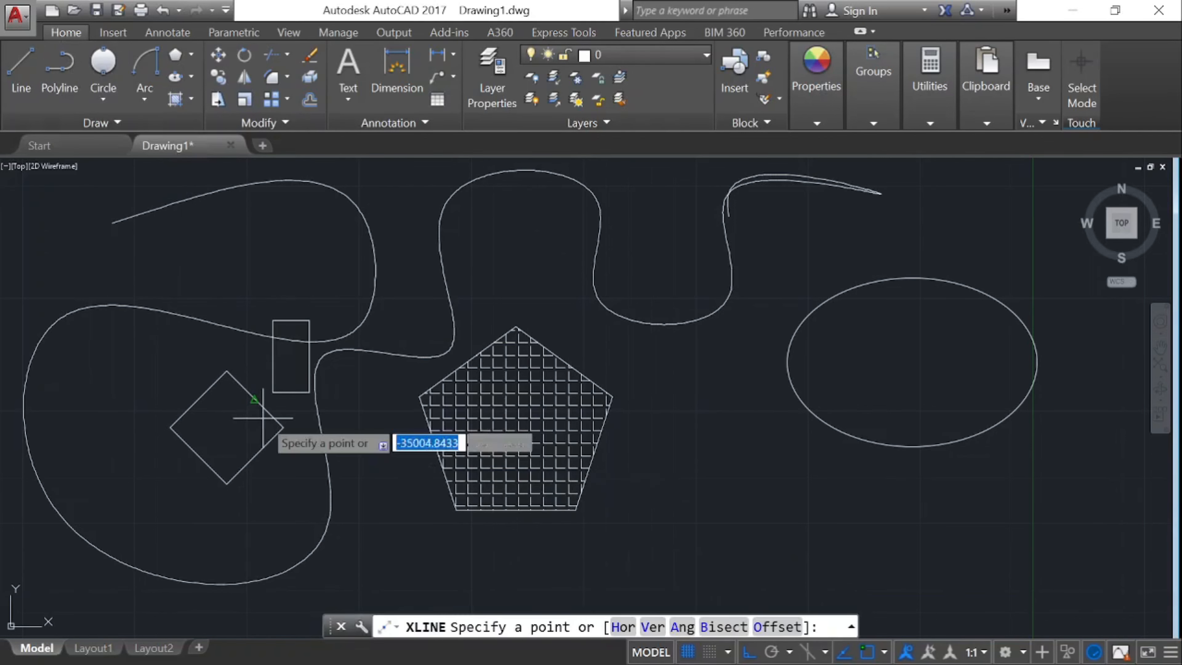
pyautogui.click(116, 124)
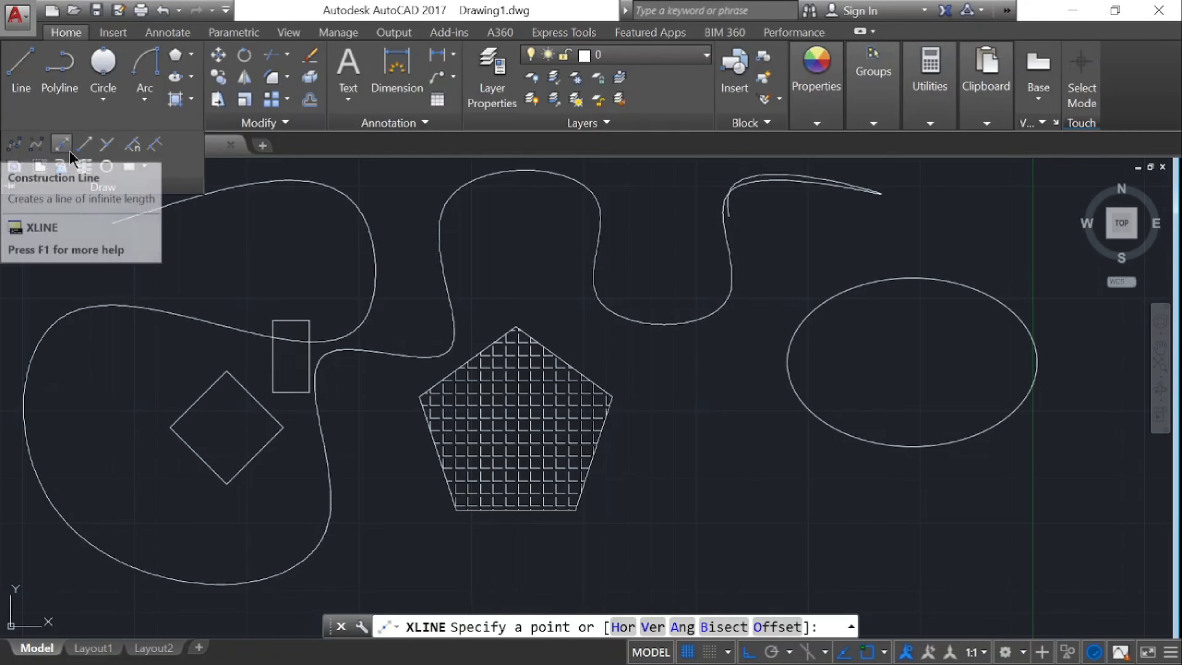
pyautogui.scroll(-2, 654, 320)
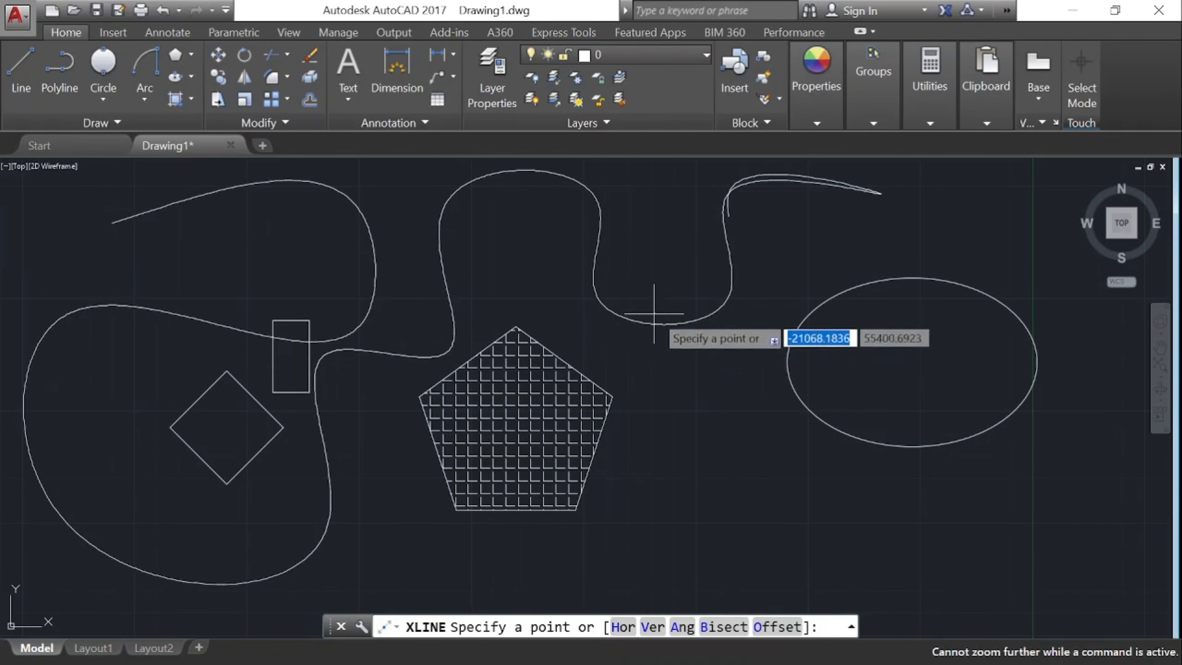
pyautogui.press('Escape')
# Draw one horizontal construction line of infinite length through the empty area above the existing shapes
pyautogui.scroll(-10, 532, 340)
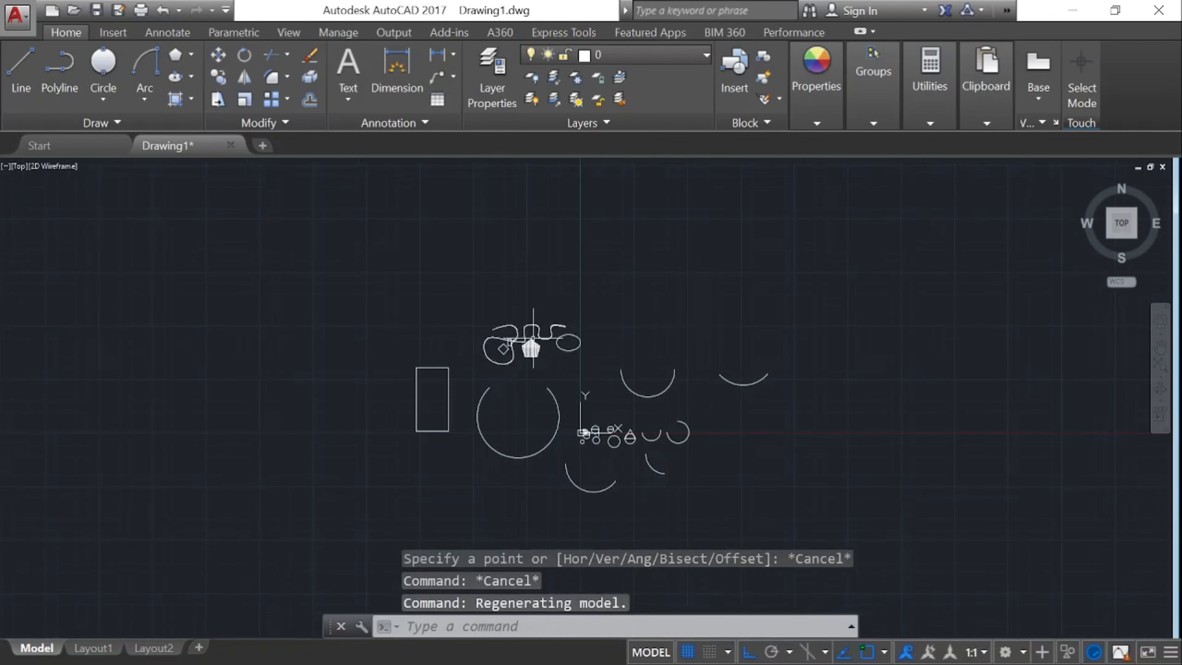
pyautogui.scroll(7, 829, 210)
pyautogui.scroll(-7, 588, 241)
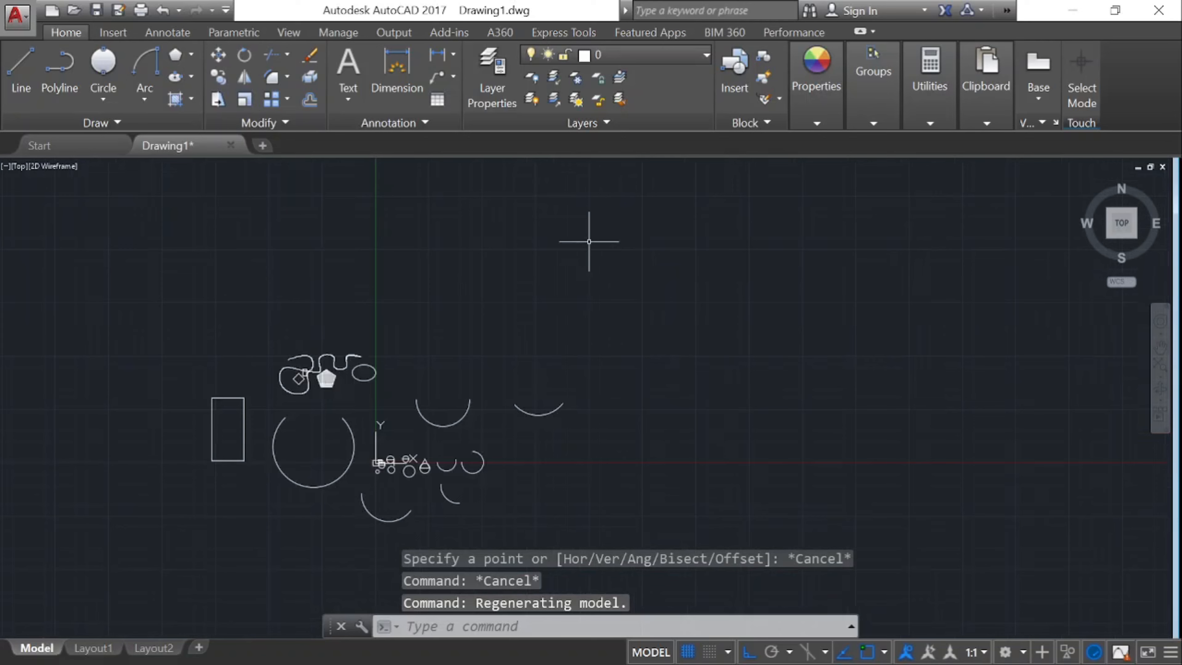
pyautogui.scroll(4, 588, 241)
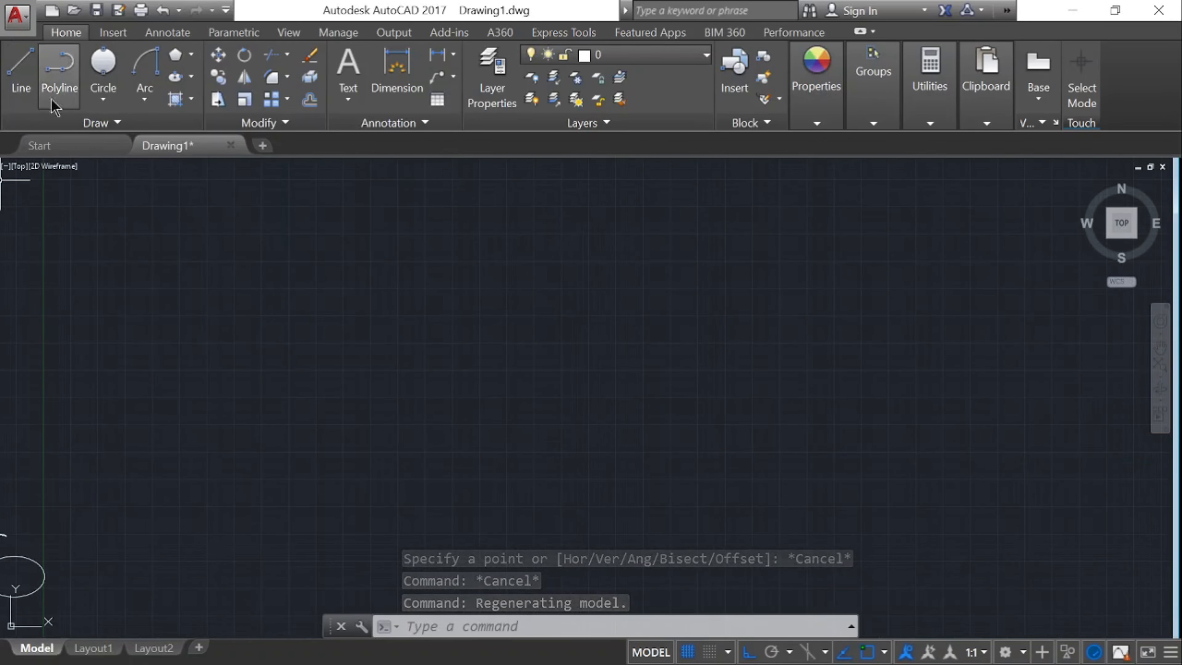
pyautogui.click(77, 121)
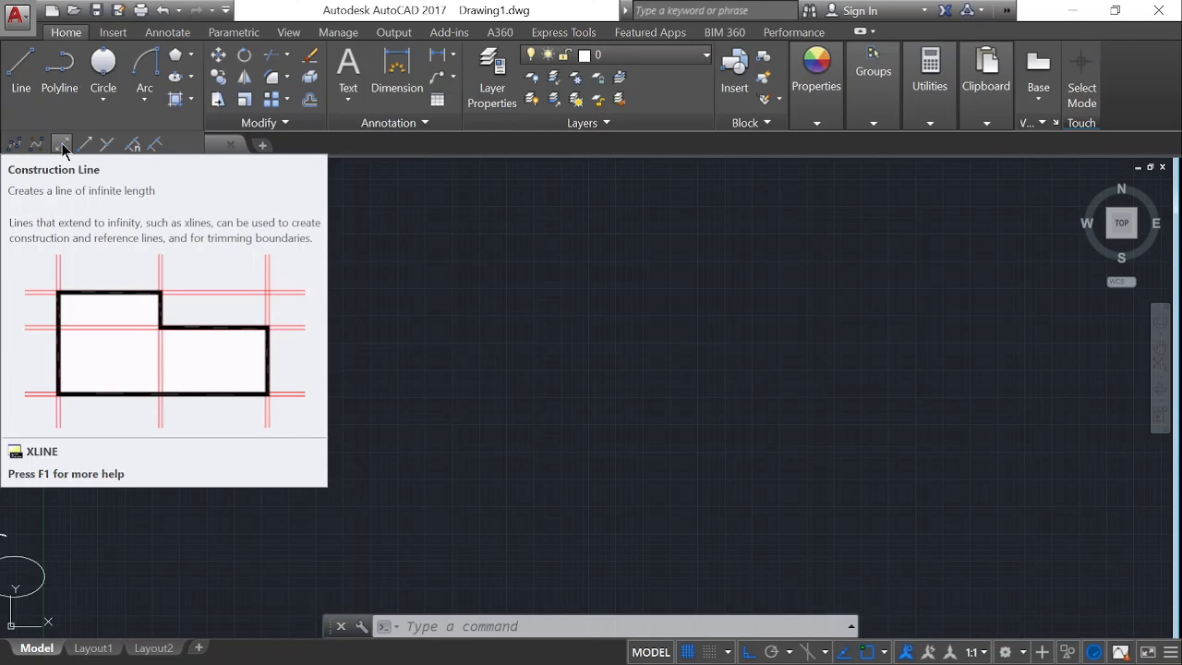
pyautogui.click(63, 148)
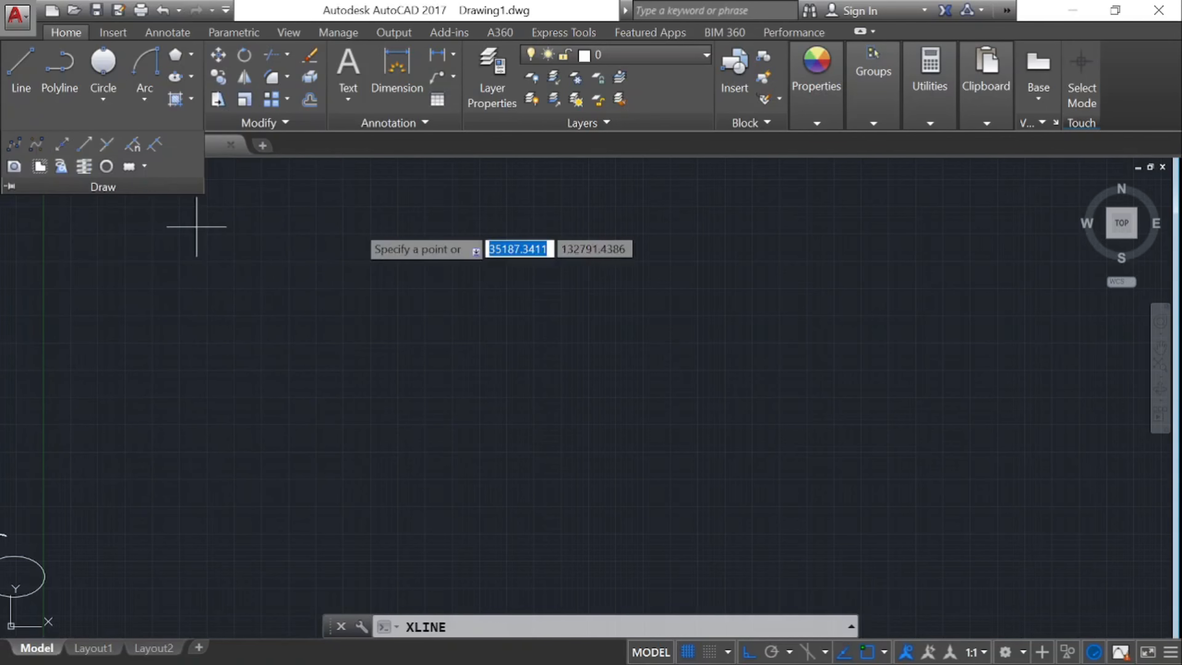
pyautogui.click(356, 249)
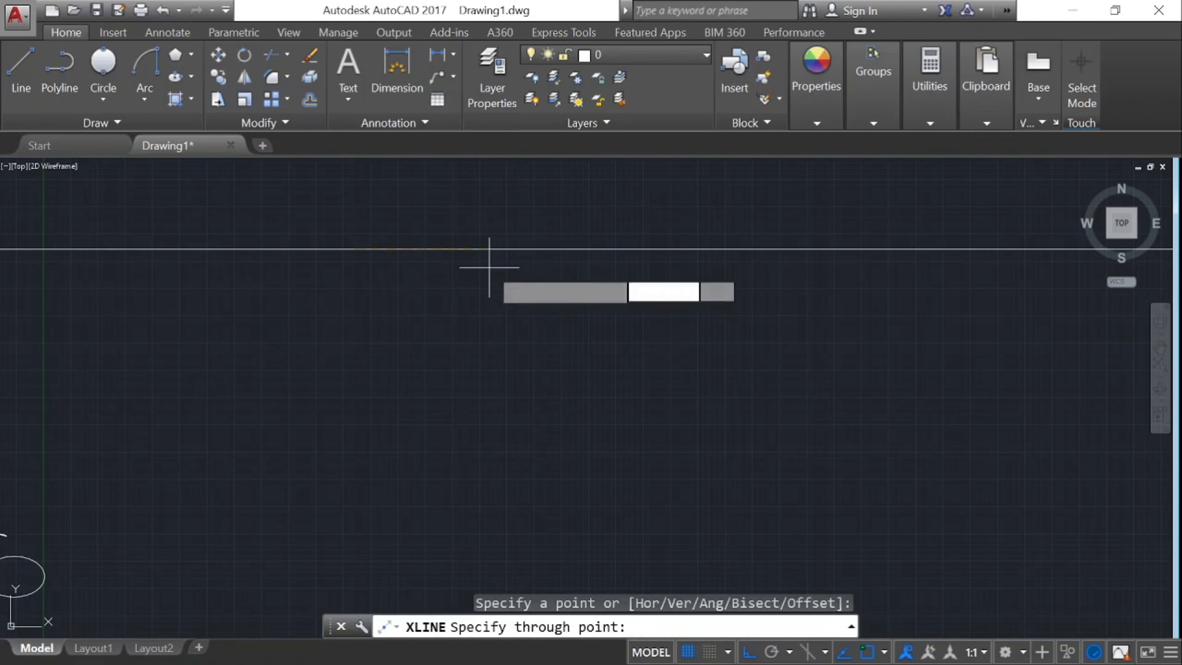
pyautogui.click(490, 251)
pyautogui.press('Escape')
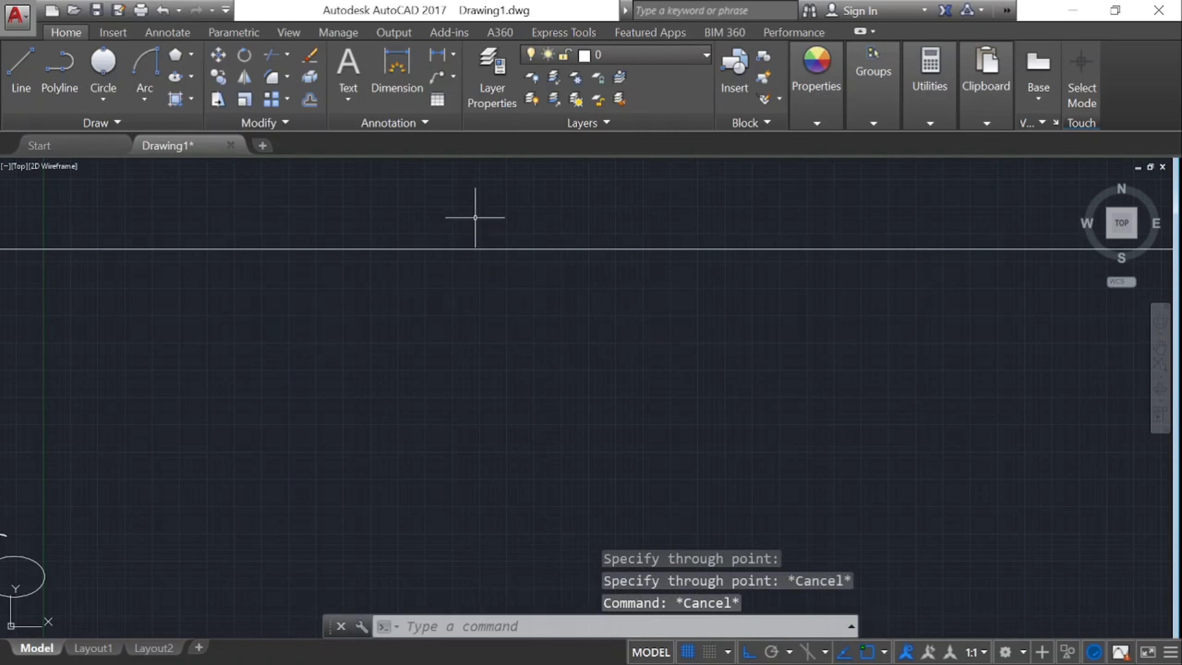
# Offset the horizontal construction line with the Through option to place a parallel copy a short distance below it
pyautogui.write('o')
pyautogui.press('Return')
pyautogui.press('Return')
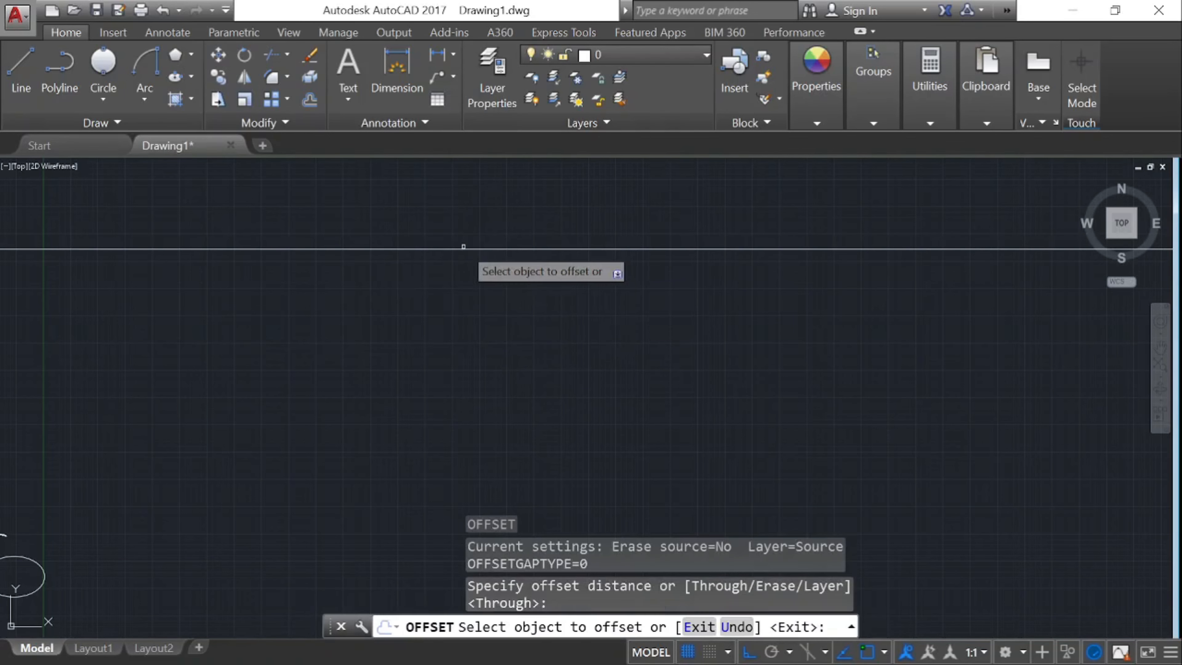
pyautogui.click(456, 248)
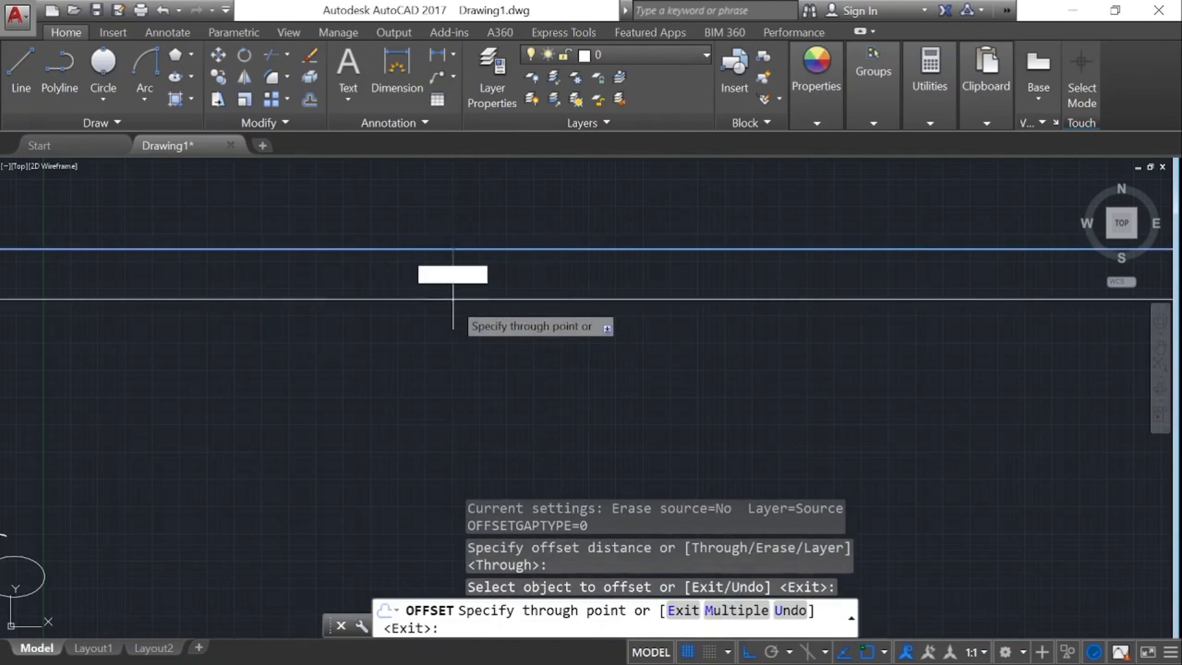
pyautogui.click(453, 309)
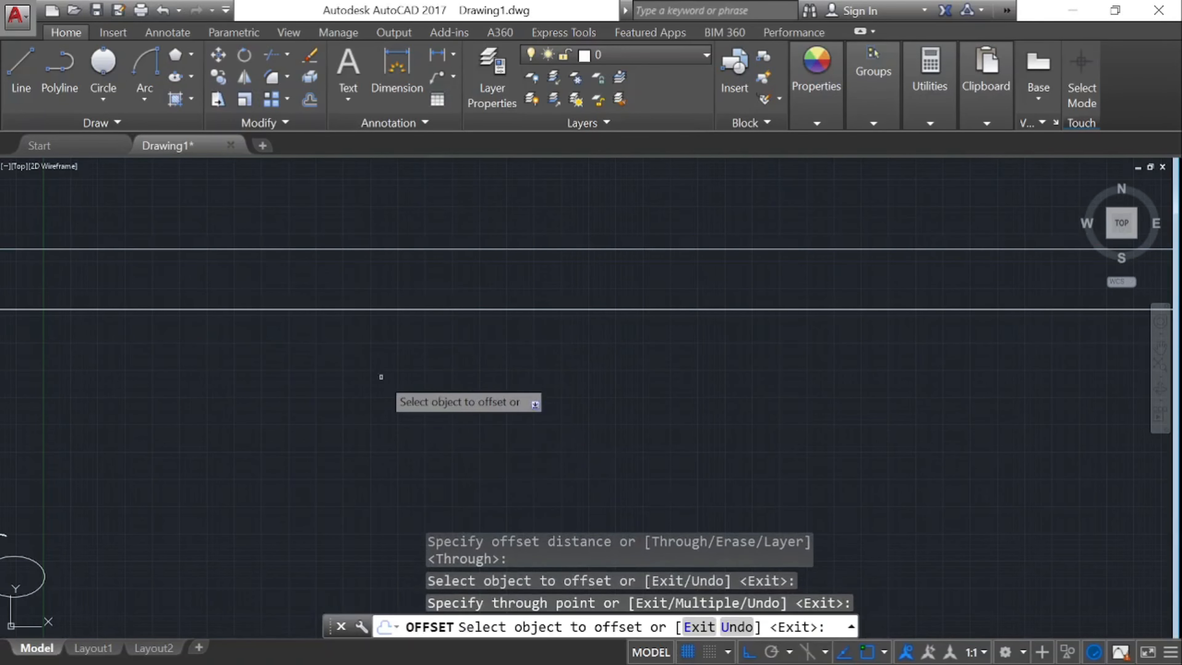
pyautogui.scroll(-5, 383, 378)
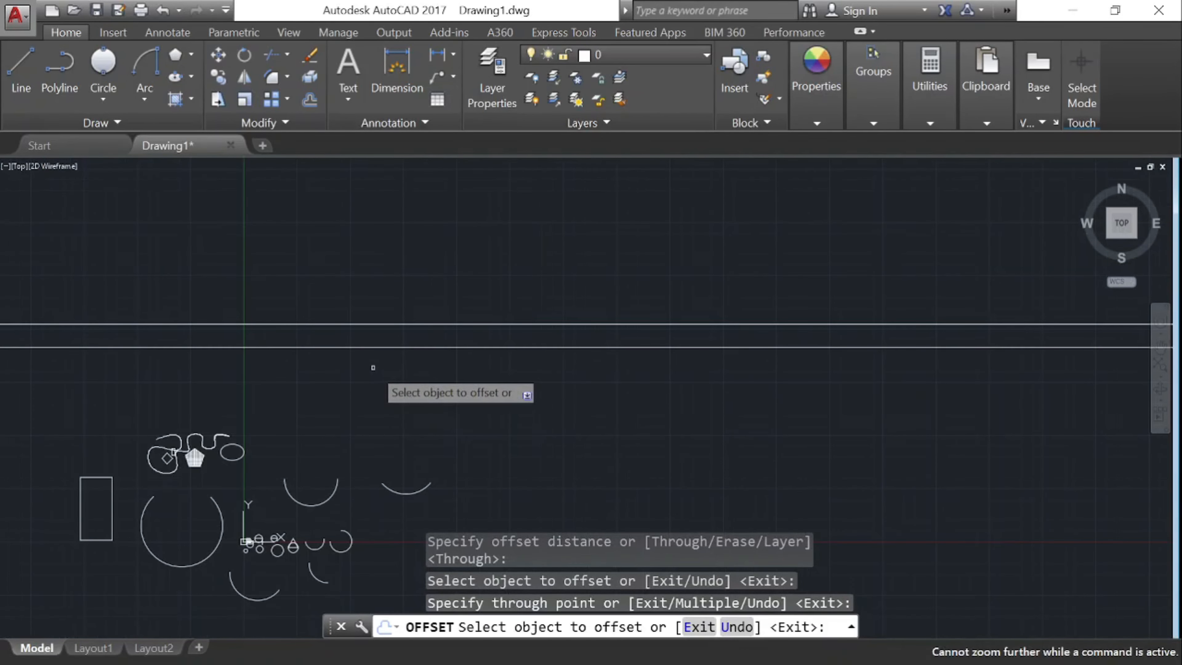
pyautogui.scroll(6, 373, 368)
pyautogui.scroll(-6, 372, 367)
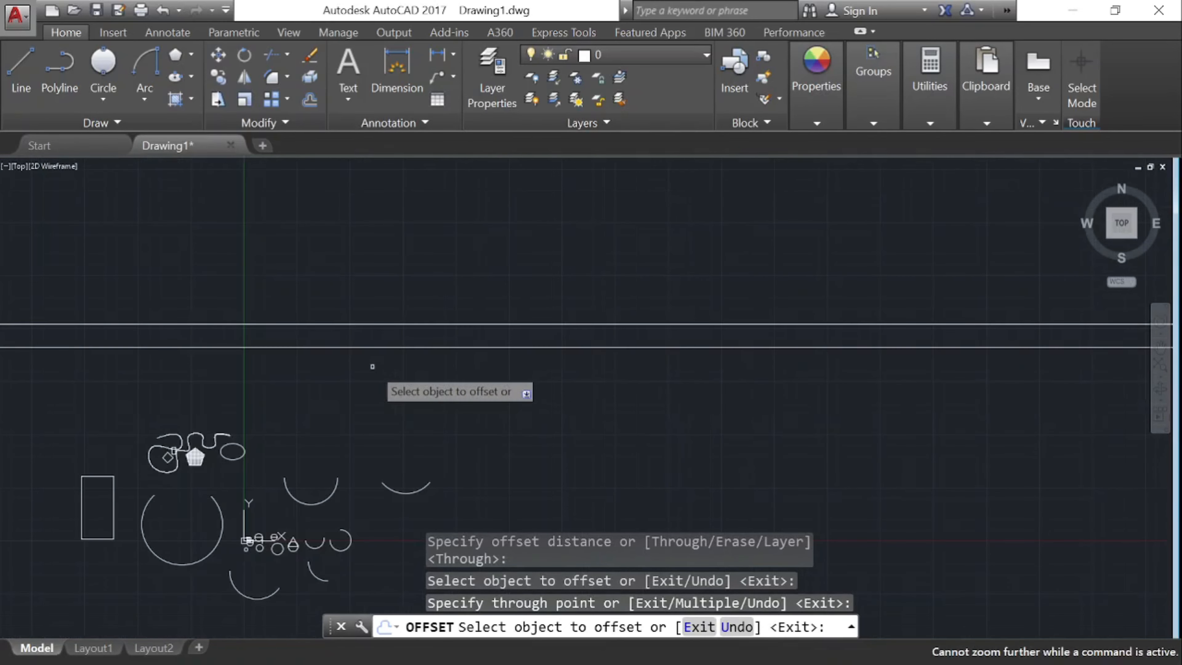
pyautogui.scroll(4, 372, 367)
pyautogui.press('Escape')
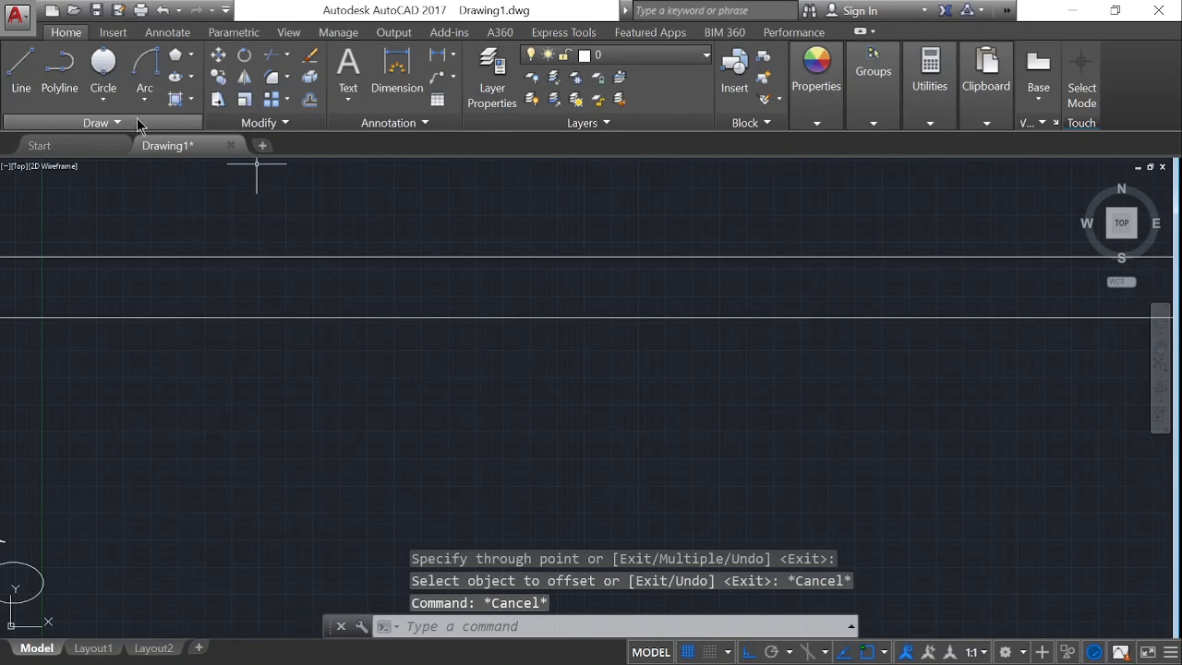
# Draw a horizontal ray starting below the two construction lines and running infinitely to the right
pyautogui.click(102, 122)
pyautogui.click(84, 144)
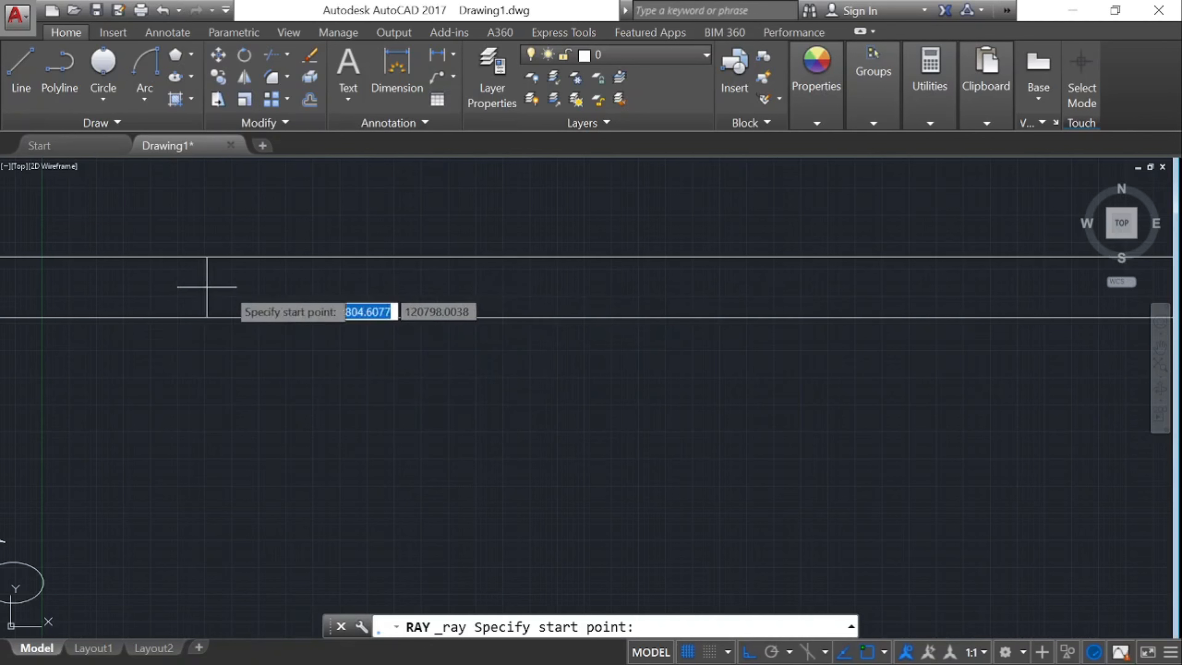
pyautogui.click(449, 449)
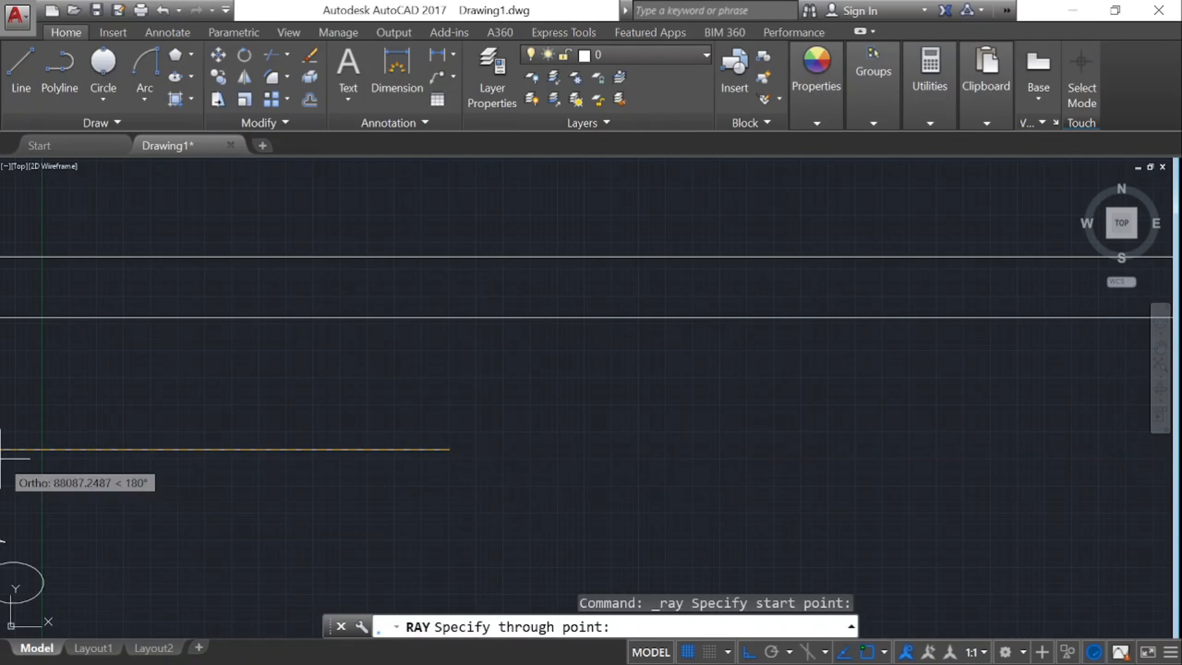
pyautogui.click(824, 459)
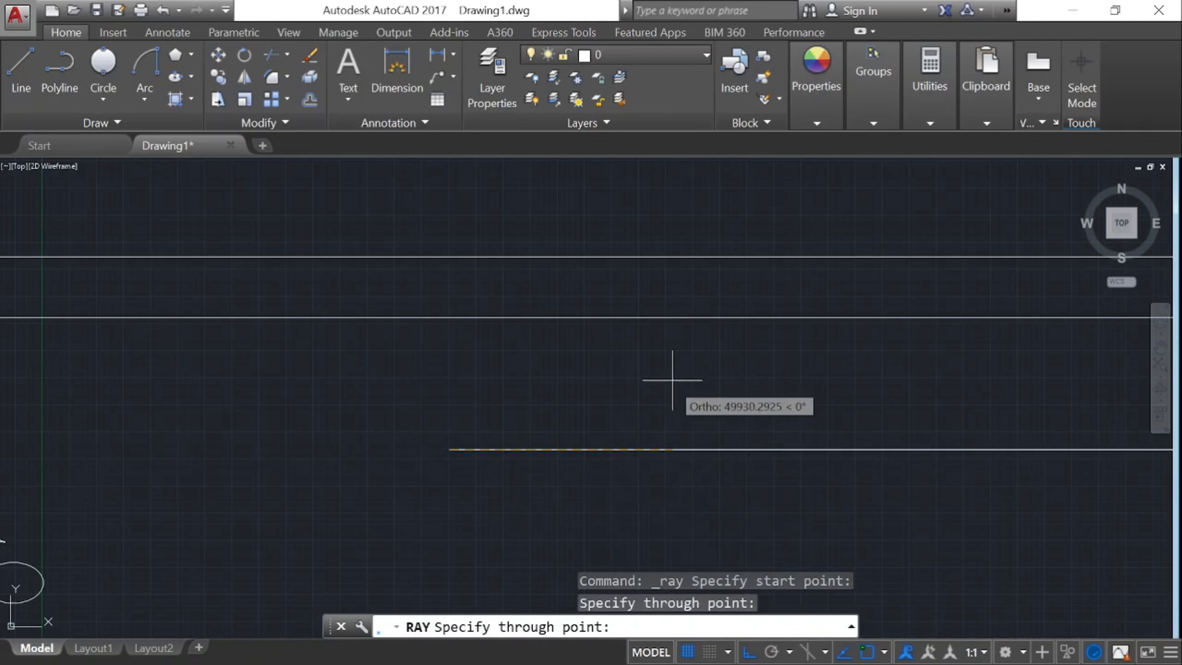
pyautogui.press('Escape')
pyautogui.press('Escape')
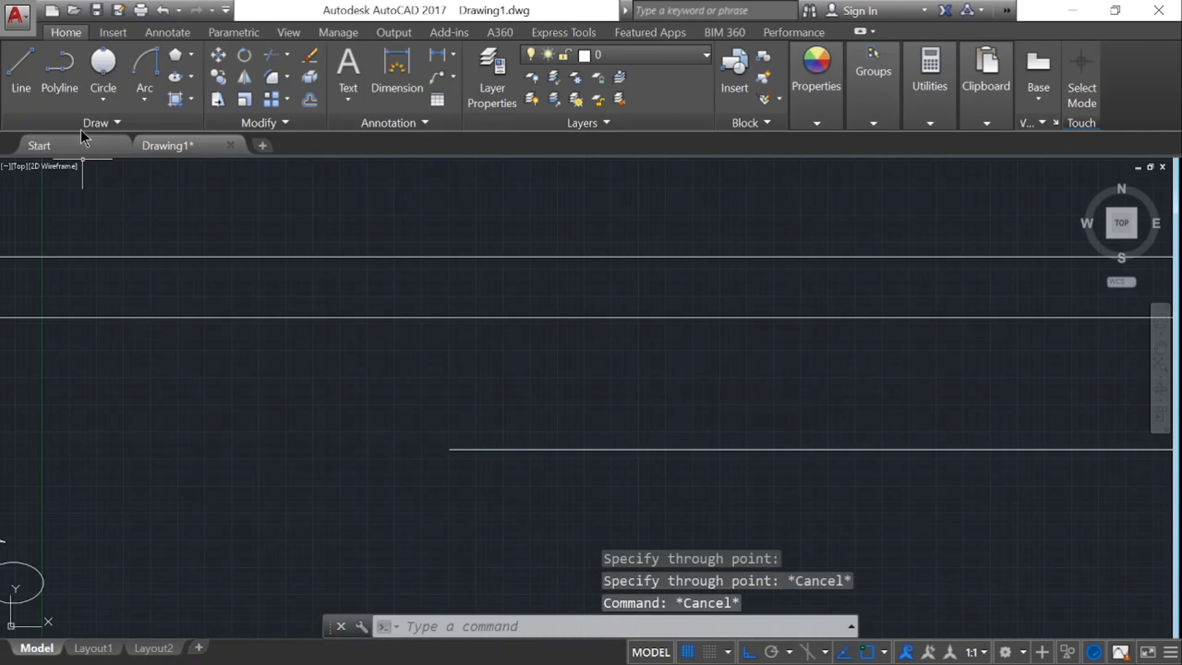
# Bring up the additional drawing tools
pyautogui.click(115, 123)
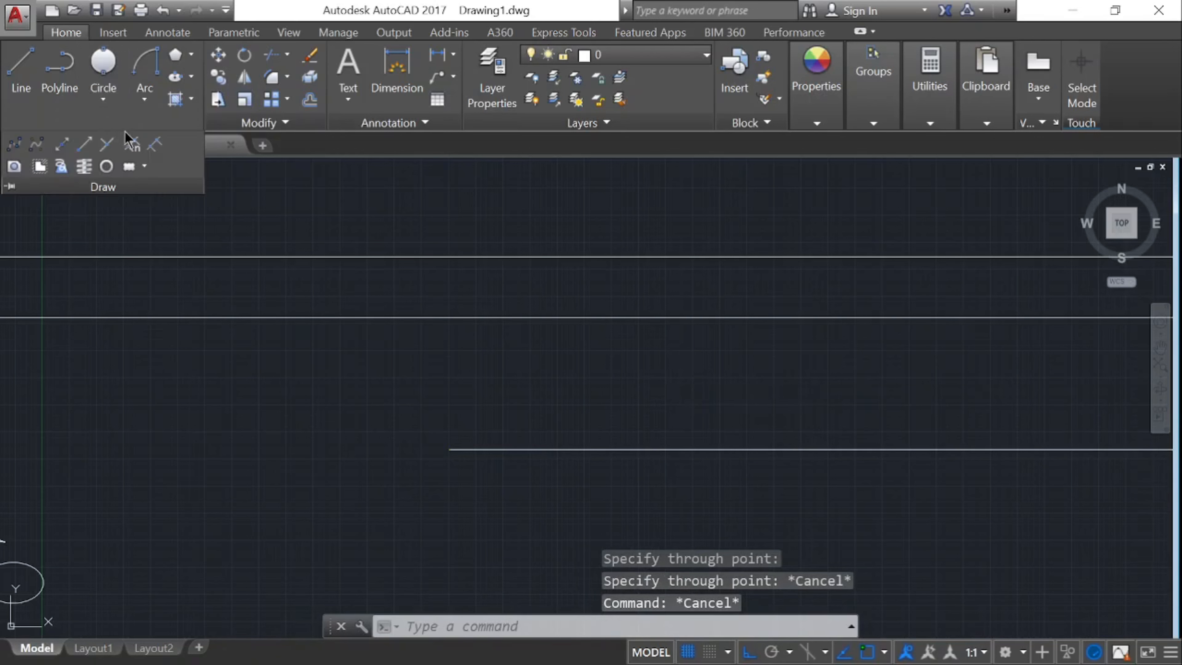